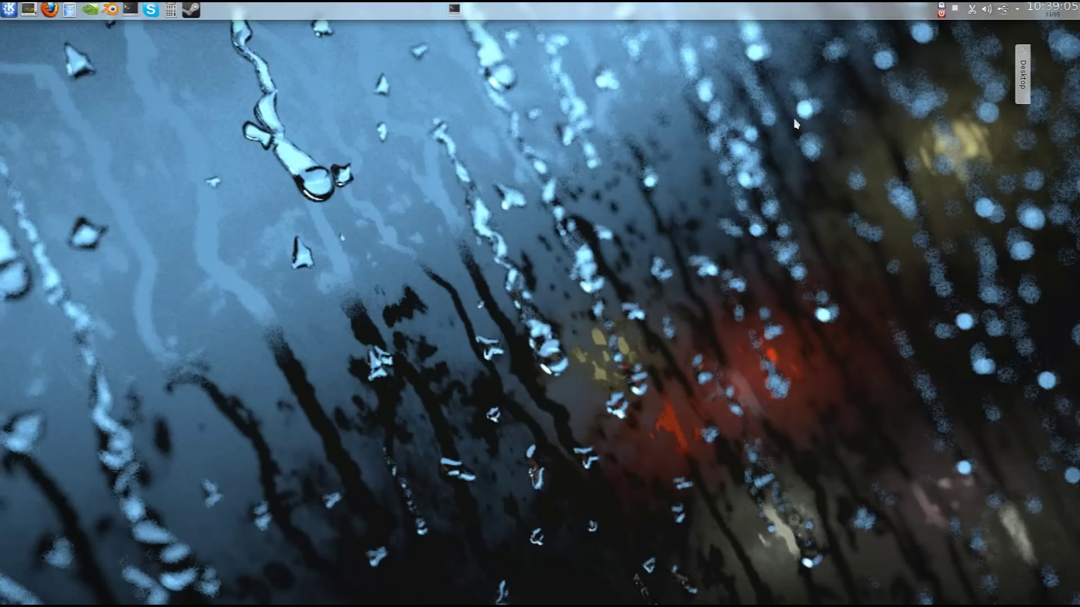
Launch Blender and dismiss its splash screen to reach the default scene.
click(112, 11)
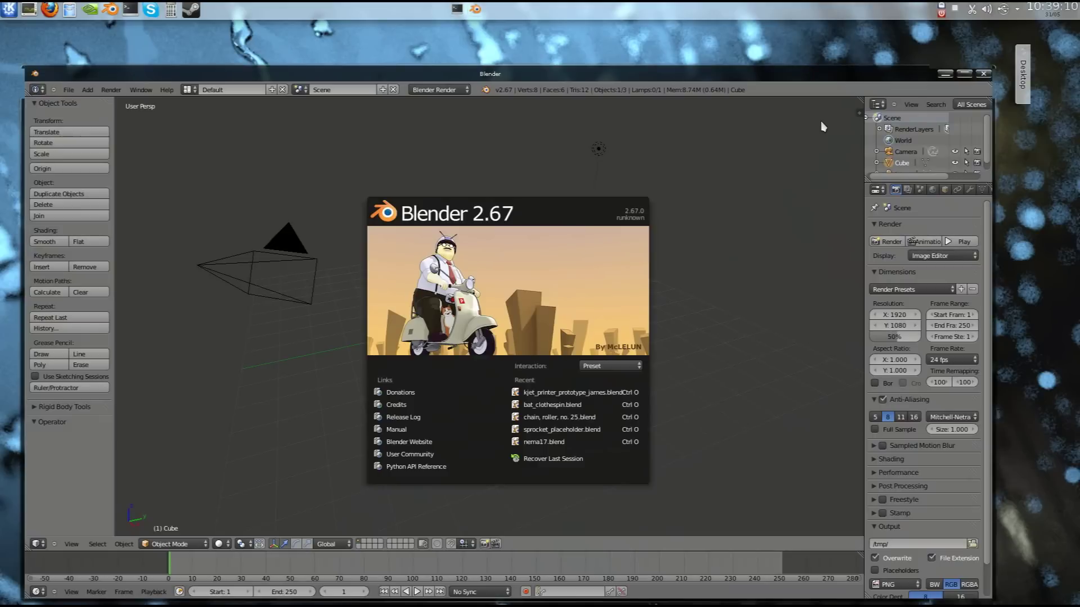
click(823, 127)
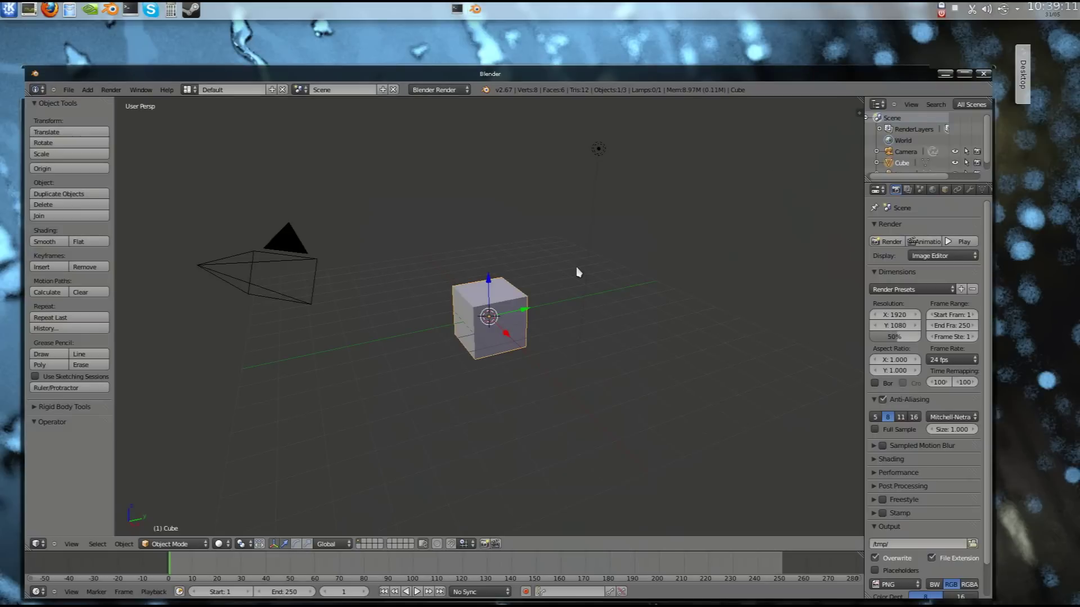
Examine the default cube and its surrounding scene from several angles and distances.
mouse_move(571, 275)
middle_down()
mouse_move(590, 288)
mouse_move(578, 272)
middle_up()
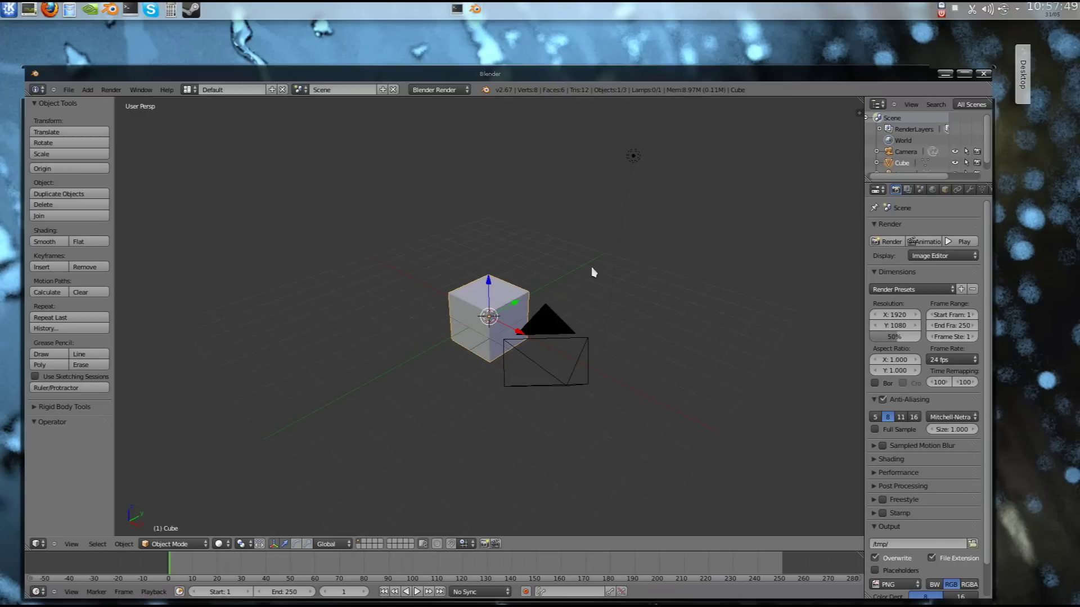
middle_drag(558, 278, 569, 258)
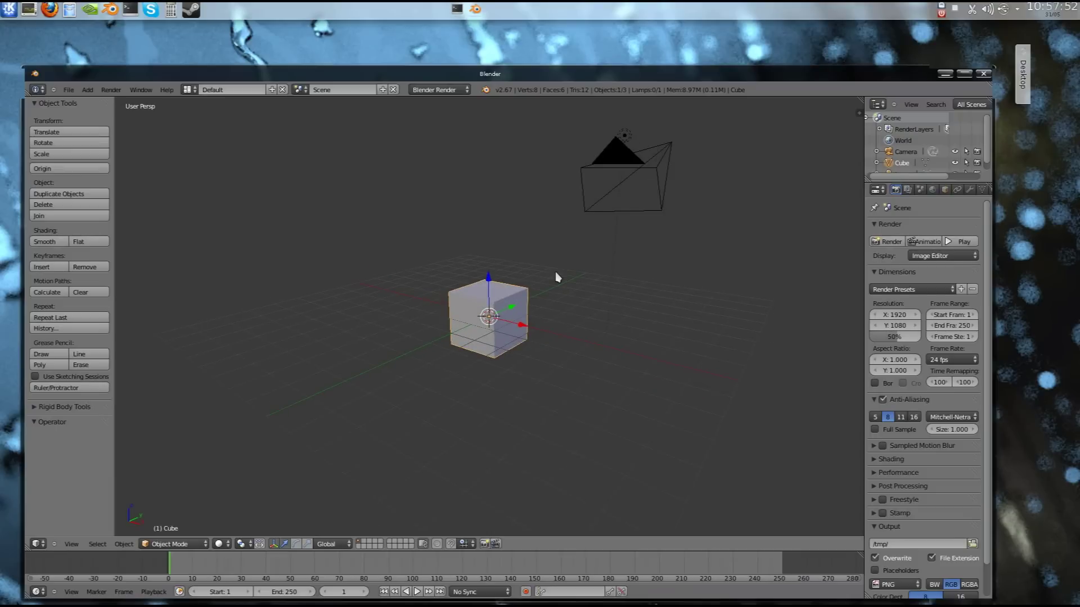
scroll(520, 311, up, 3)
scroll(520, 311, down, 1)
scroll(520, 311, down, 2)
scroll(530, 304, up, 1)
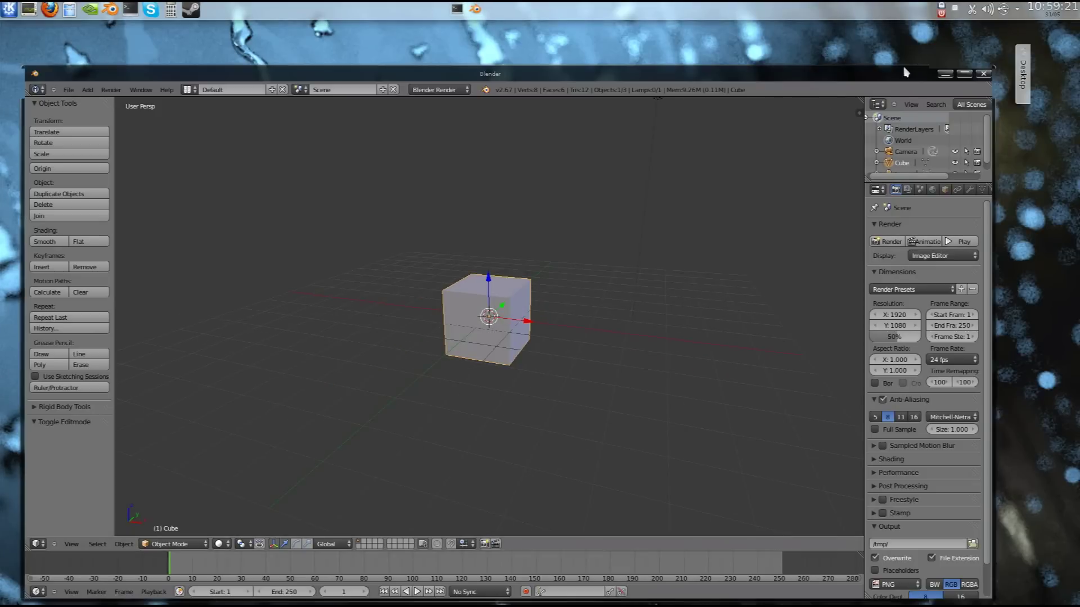
key(Tab)
middle_drag(756, 180, 744, 178)
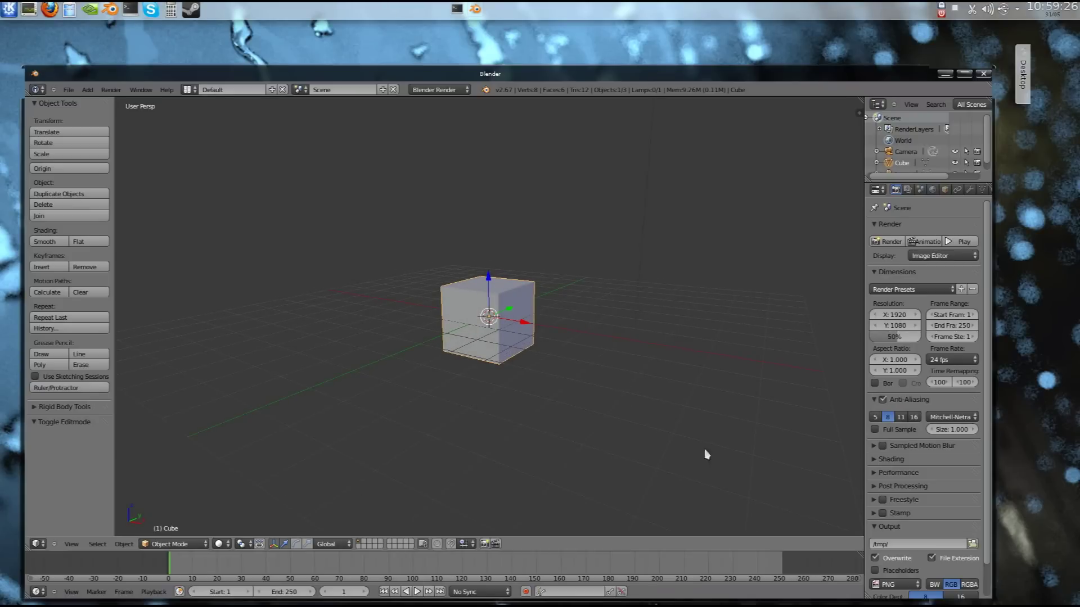
scroll(627, 324, down, 2)
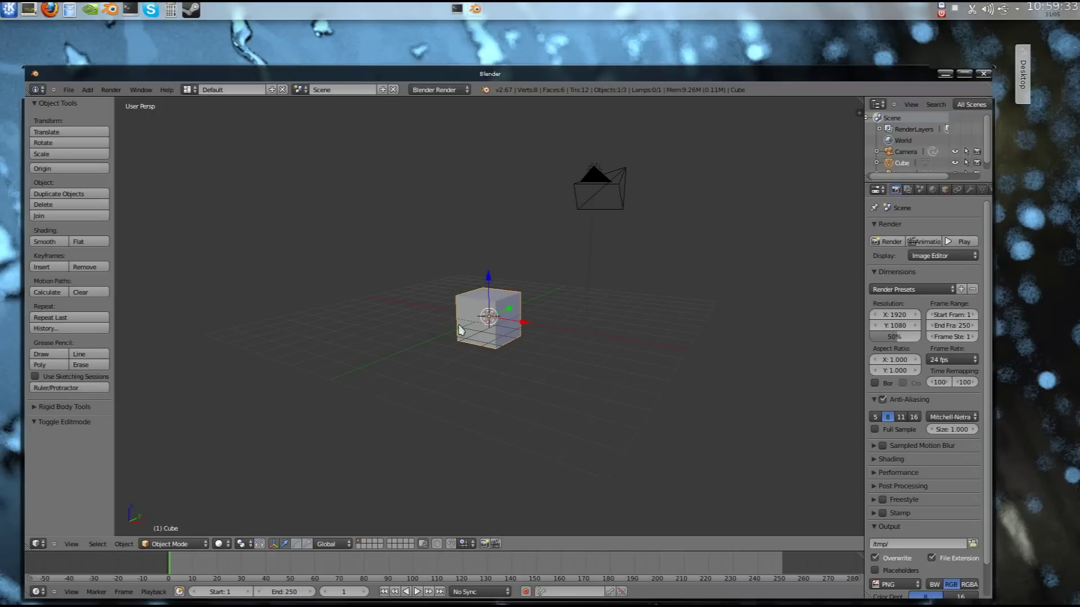
middle_drag(559, 321, 571, 315)
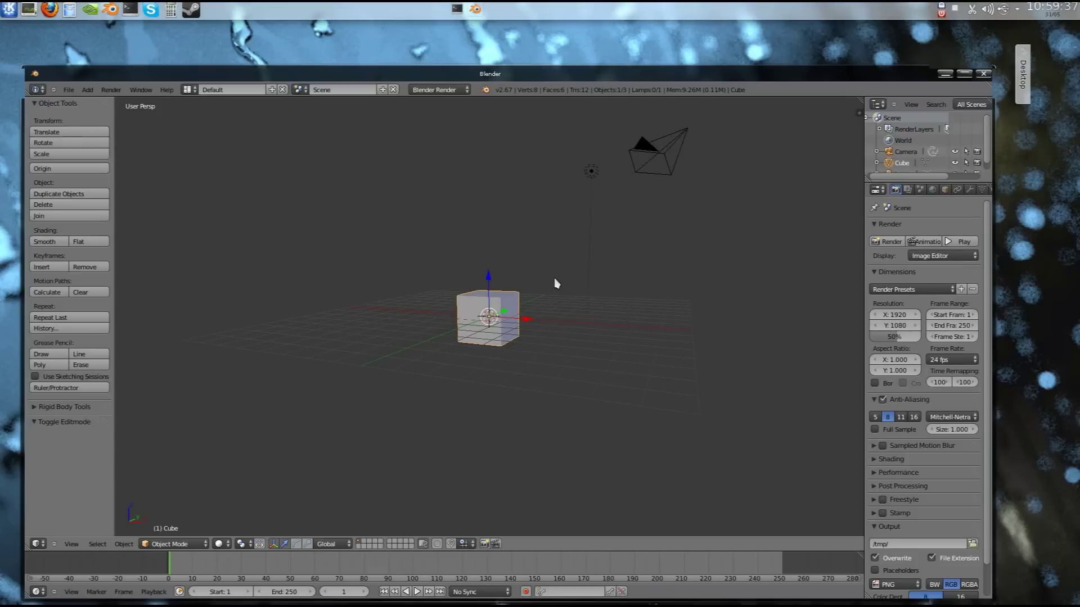
mouse_move(551, 284)
middle_down()
mouse_move(579, 277)
mouse_move(557, 288)
mouse_move(580, 296)
mouse_move(581, 323)
mouse_move(583, 289)
mouse_move(554, 289)
mouse_move(566, 287)
middle_up()
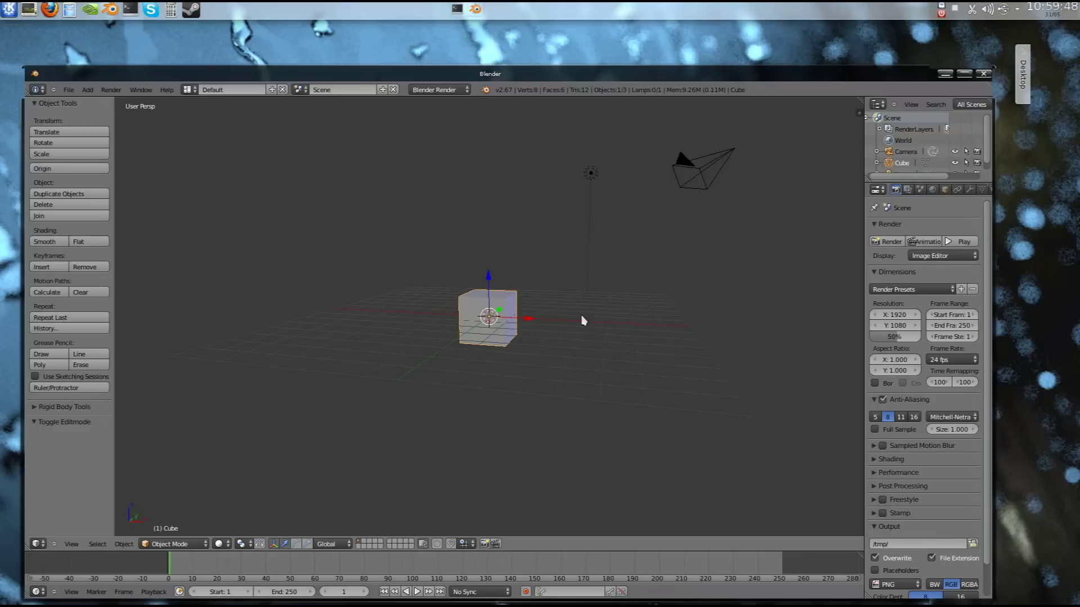
mouse_move(544, 294)
middle_down()
mouse_move(538, 303)
mouse_move(566, 289)
middle_up()
scroll(547, 299, up, 3)
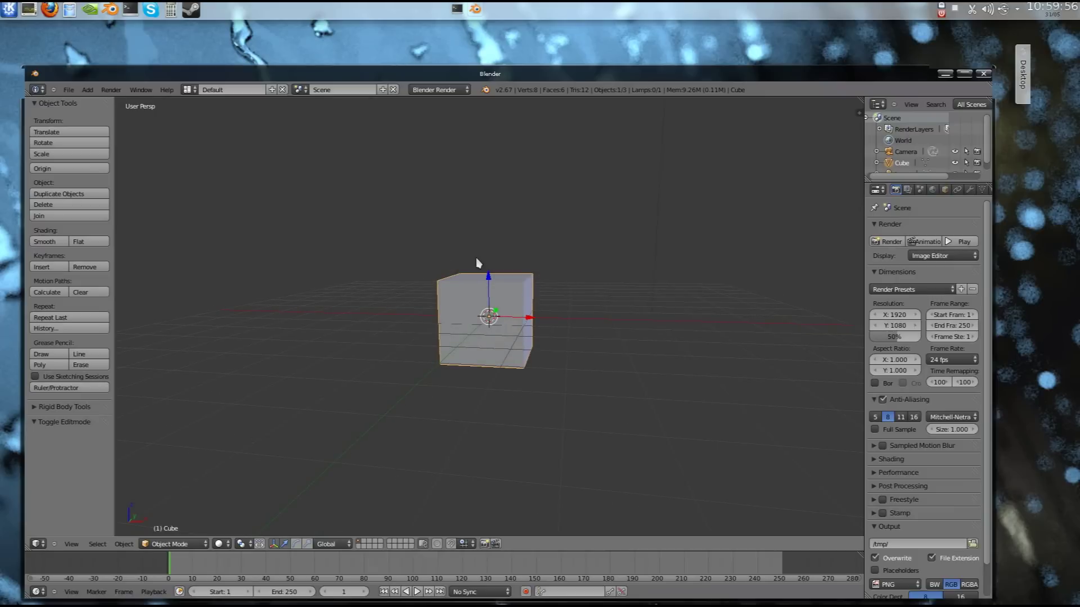
Hide the 3D transform manipulator on the cube.
click(274, 543)
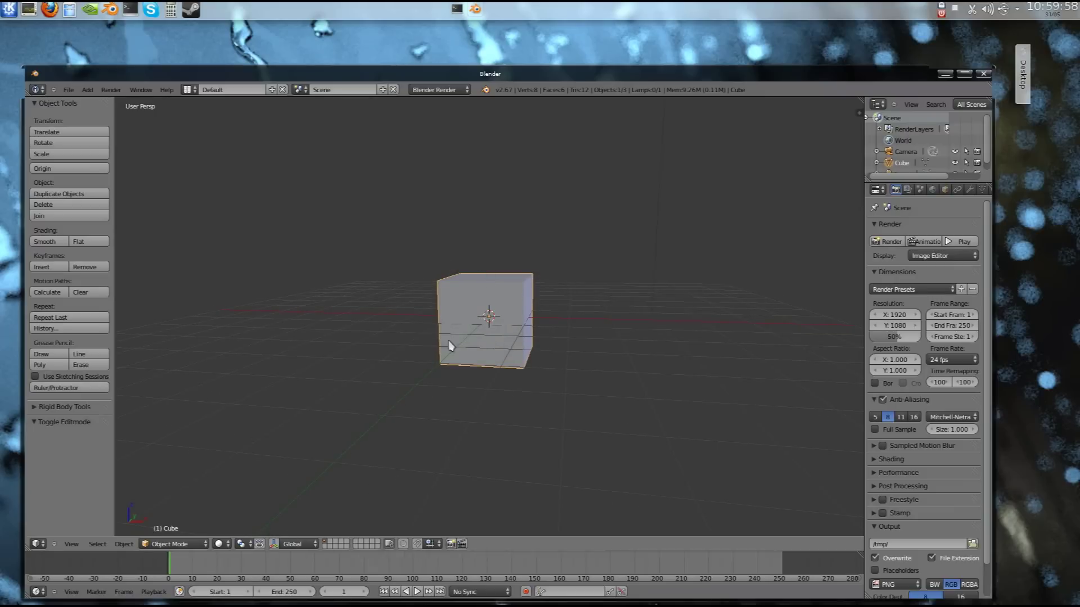
middle_drag(631, 338, 611, 343)
scroll(593, 311, down, 2)
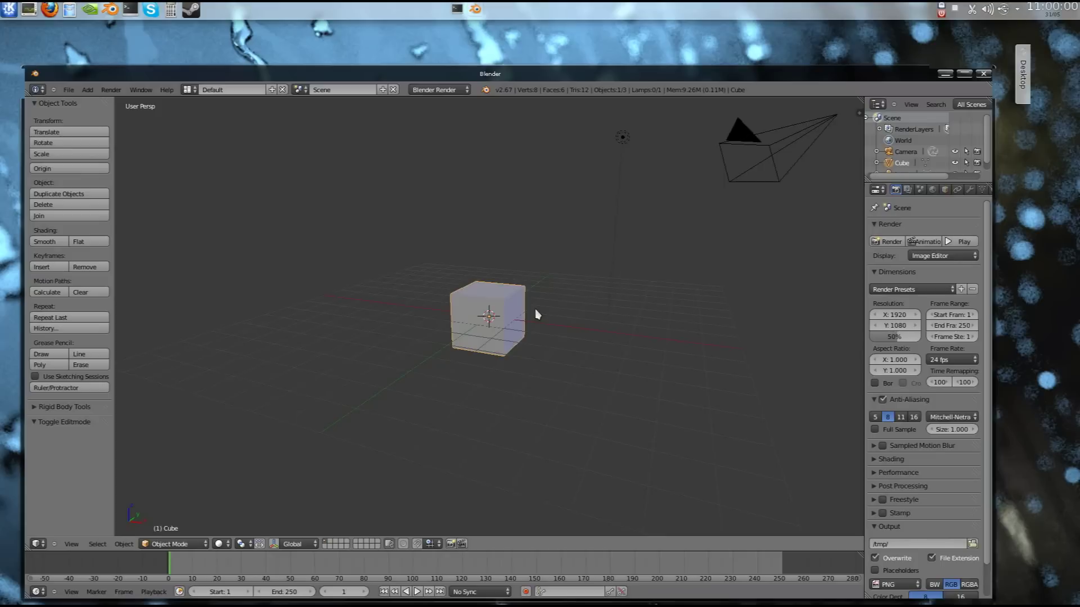
middle_drag(535, 309, 530, 305)
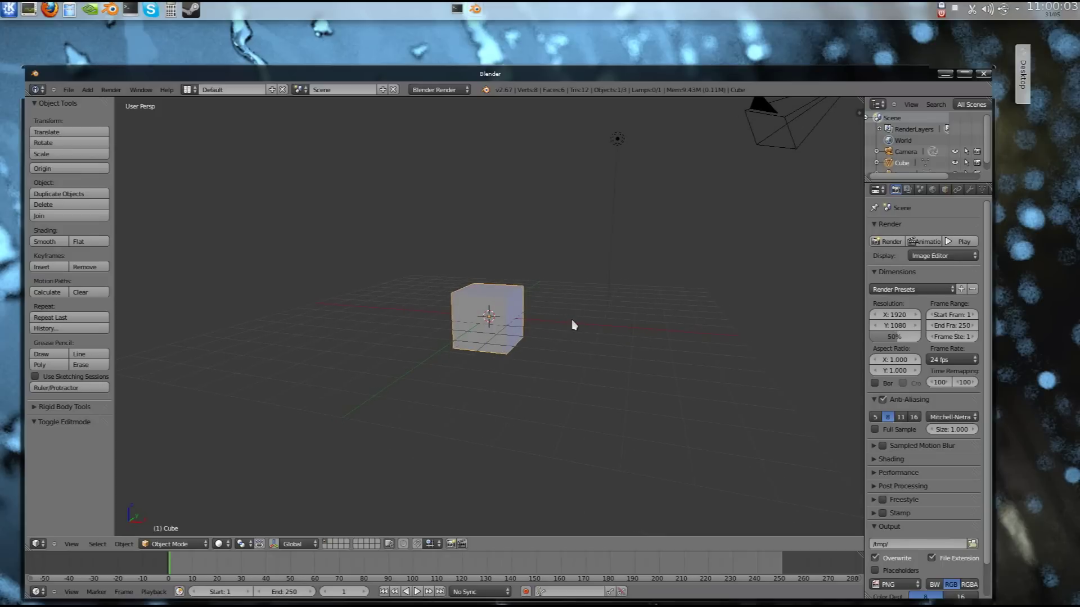
Move the cube 1 unit up along the global Z axis.
key(g)
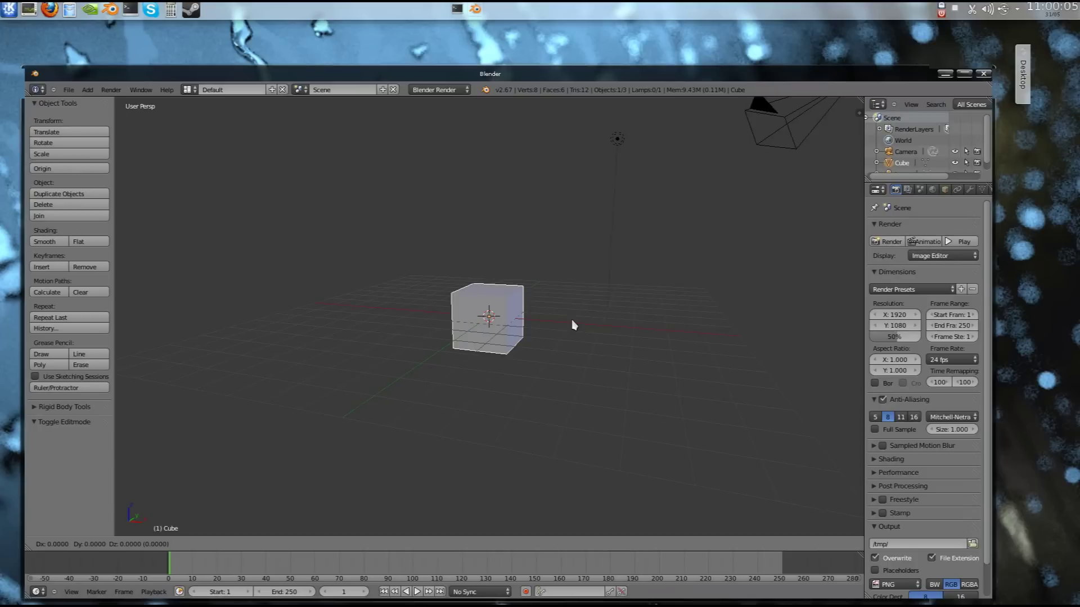
key(z)
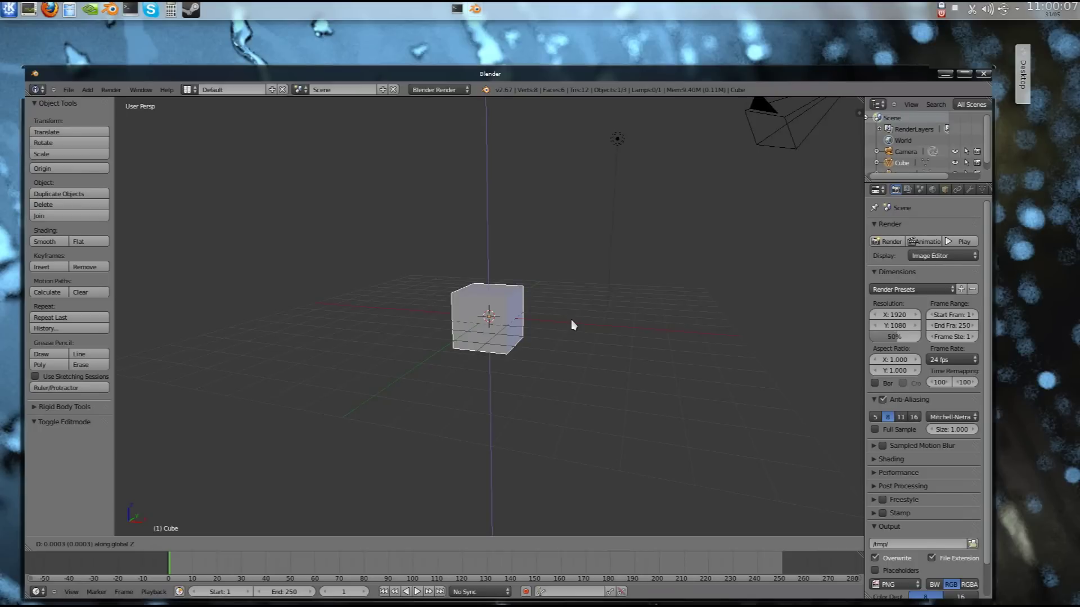
key(1)
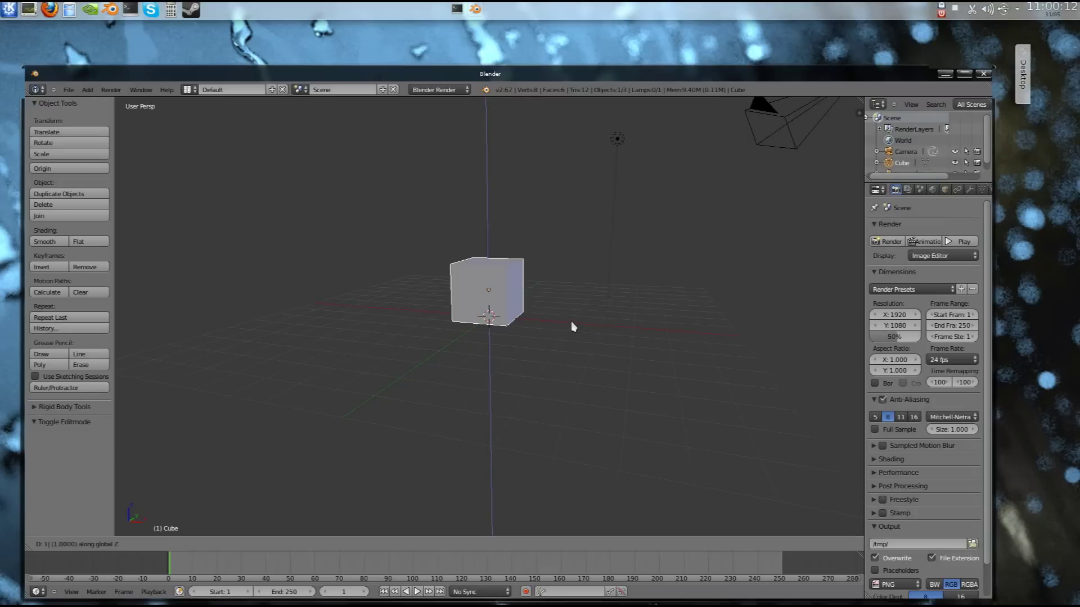
key(Return)
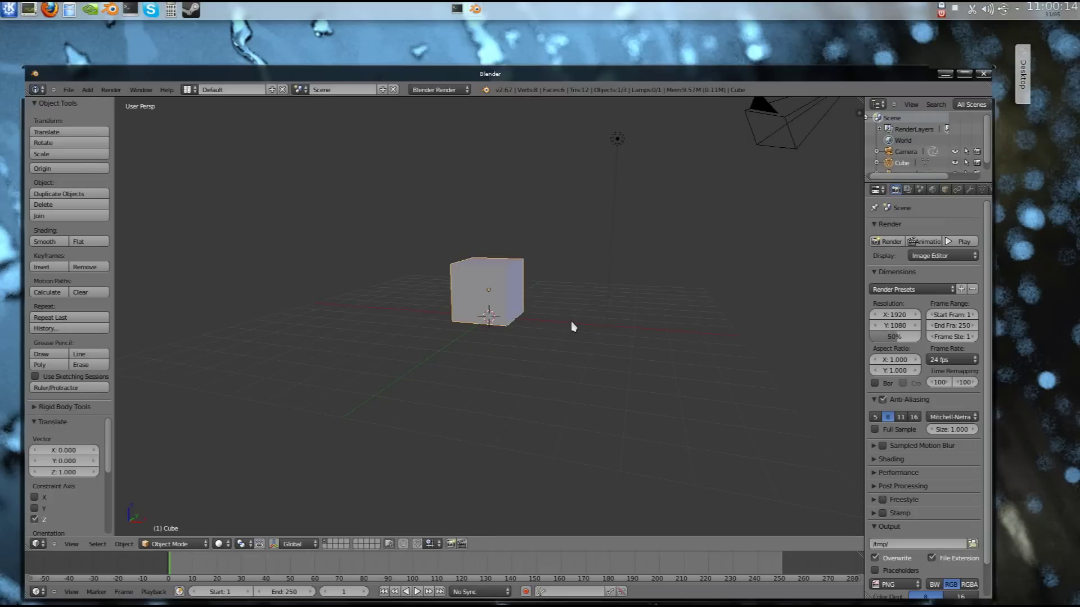
Select the cube's upper front corner vertex in Edit Mode and display its coordinates in Global space.
key(Tab)
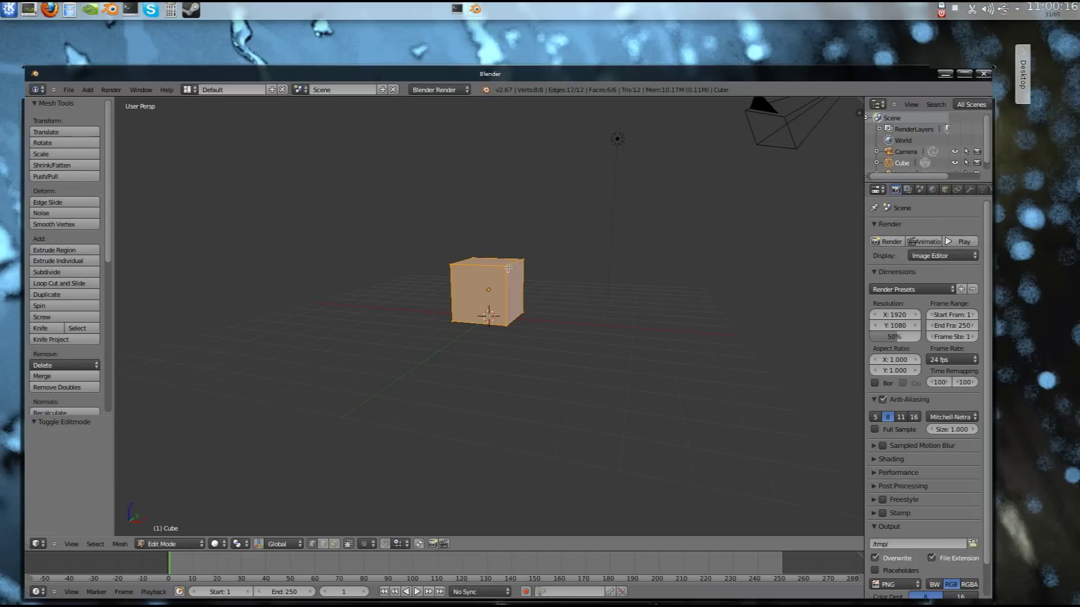
right_click(512, 269)
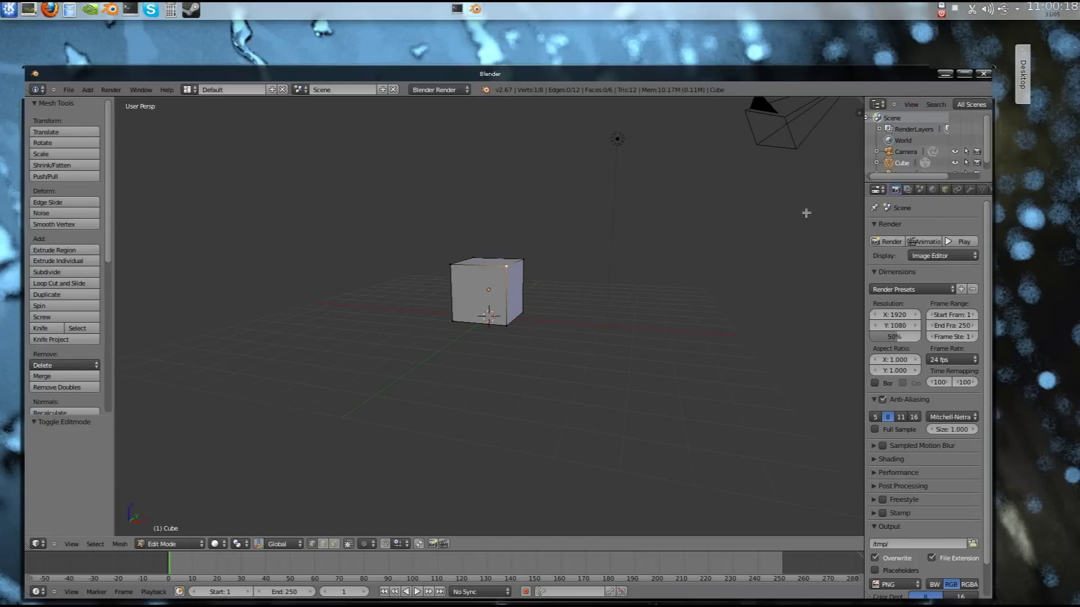
key(n)
scroll(820, 185, up, 5)
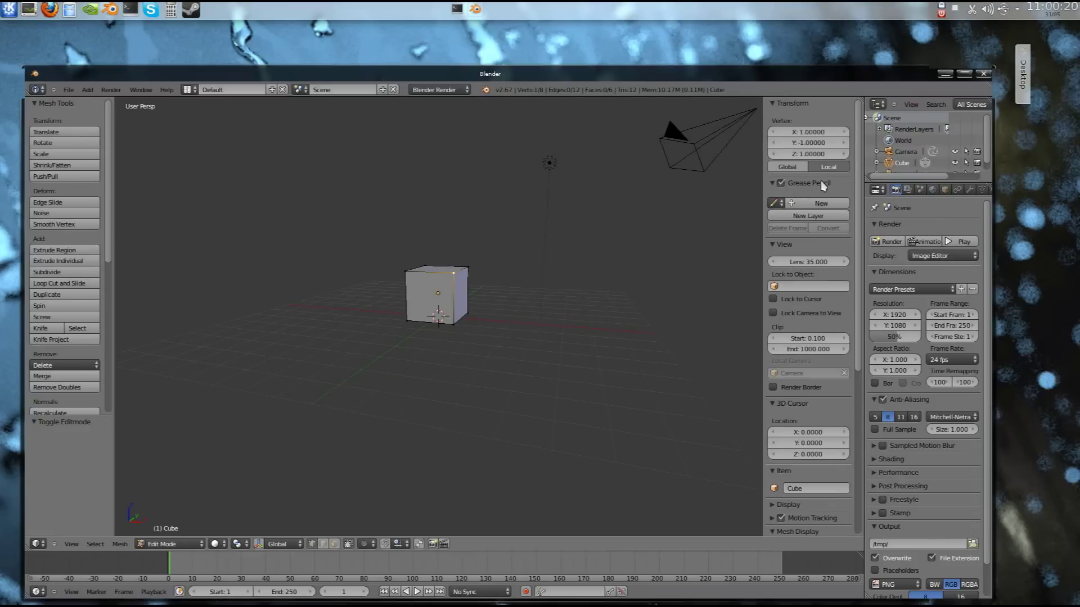
click(819, 169)
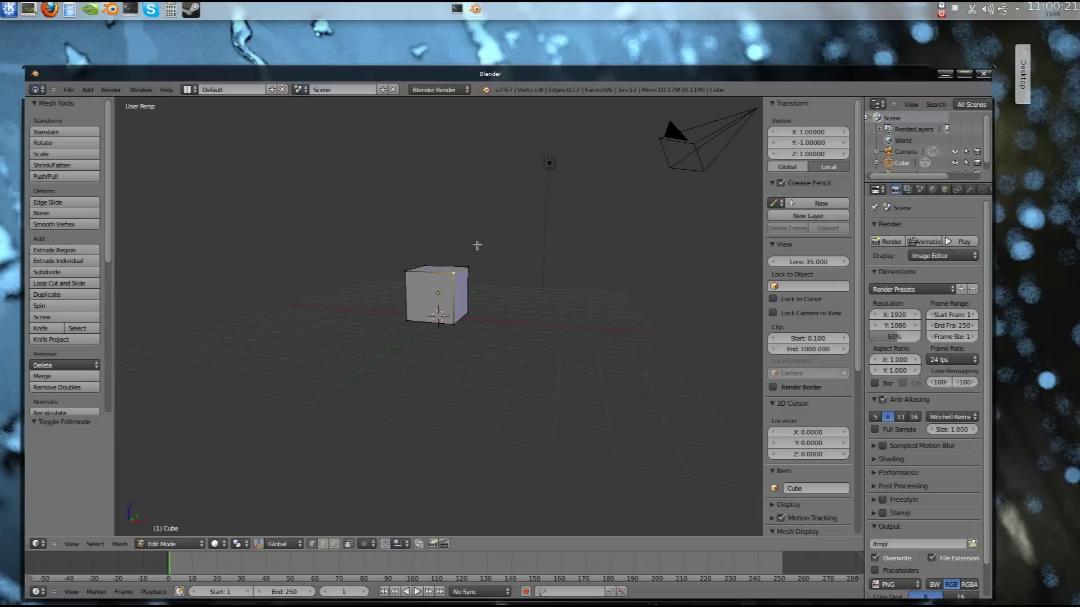
click(792, 168)
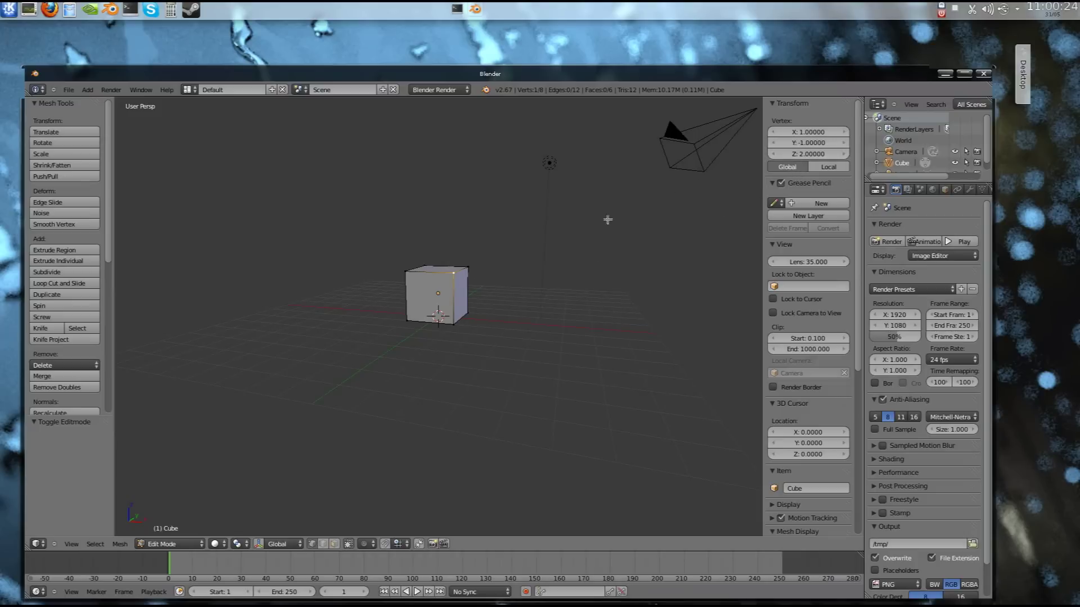
Examine the global coordinates of the cube's top corner vertices while viewing the cube from several angles.
right_click(468, 266)
right_click(453, 274)
scroll(506, 280, up, 3)
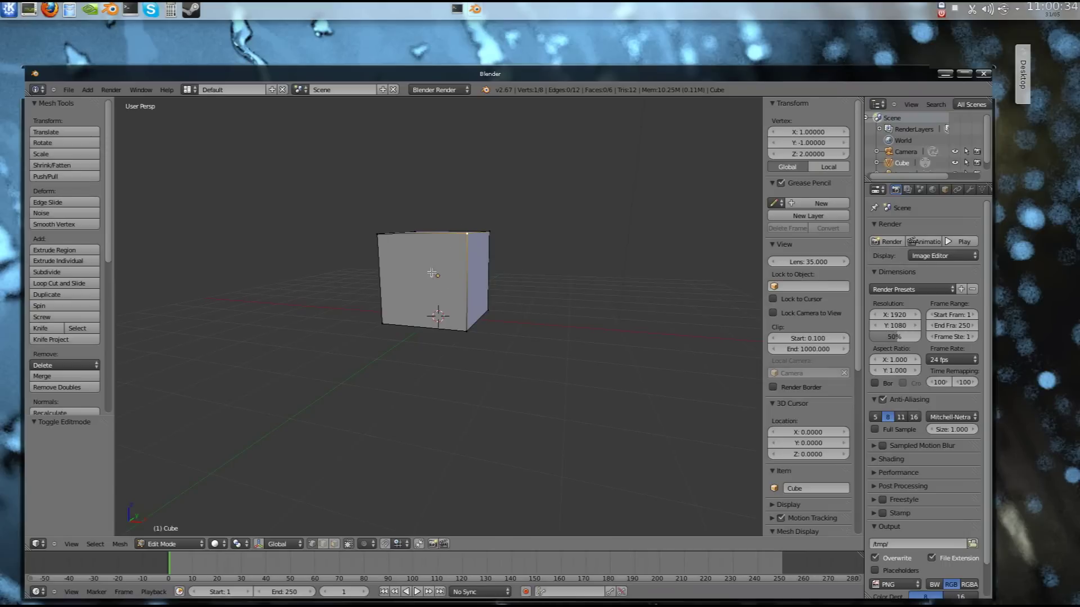
middle_drag(511, 292, 557, 311)
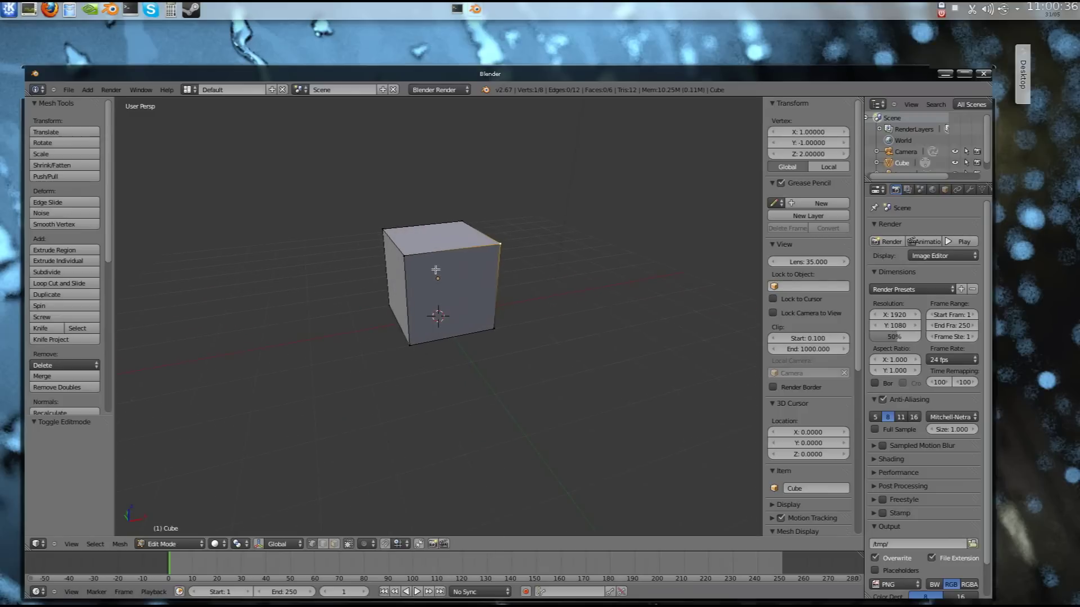
middle_drag(566, 270, 558, 260)
scroll(557, 260, down, 4)
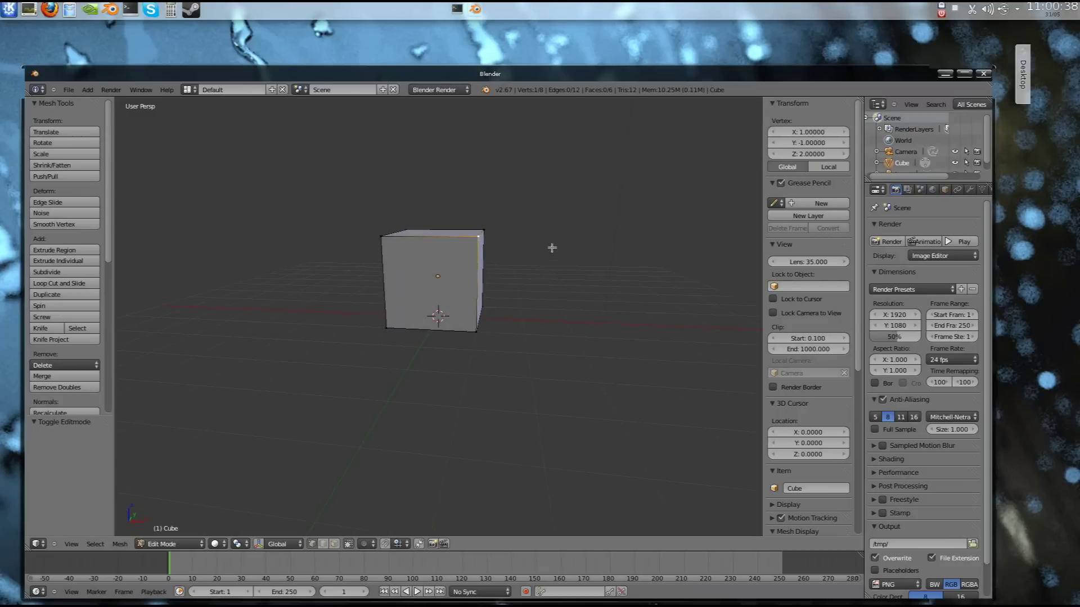
middle_drag(489, 207, 530, 217)
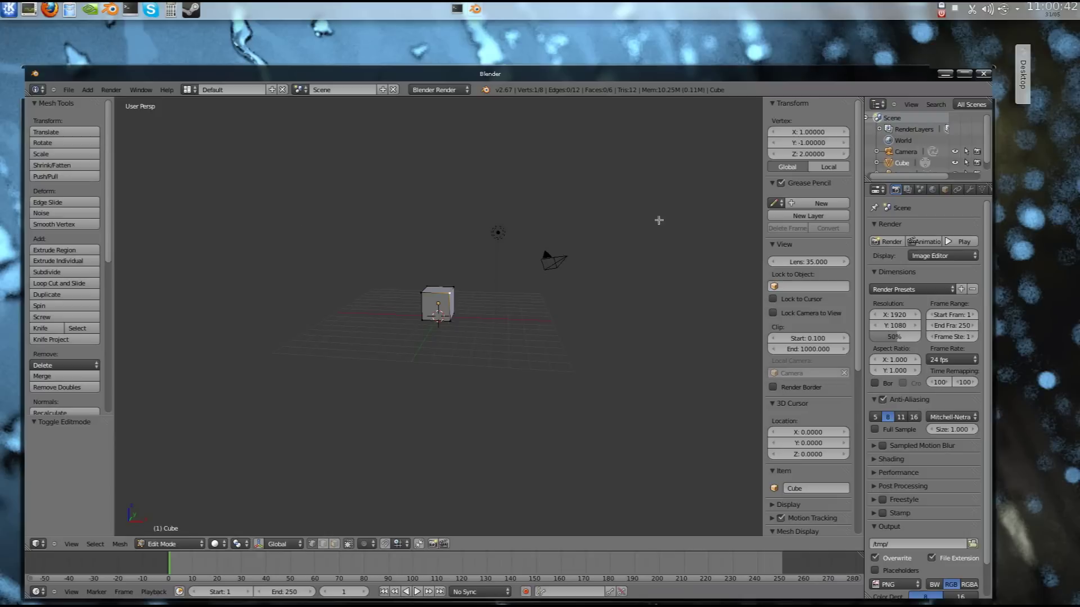
scroll(533, 284, up, 2)
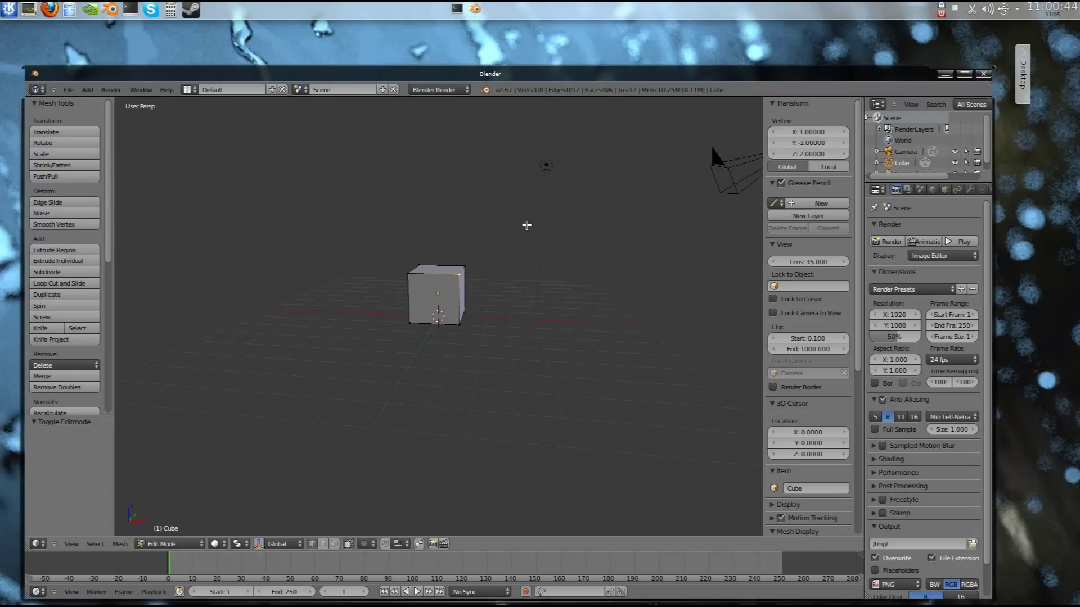
middle_drag(525, 225, 511, 236)
key(Tab)
middle_drag(501, 306, 482, 282)
key(Tab)
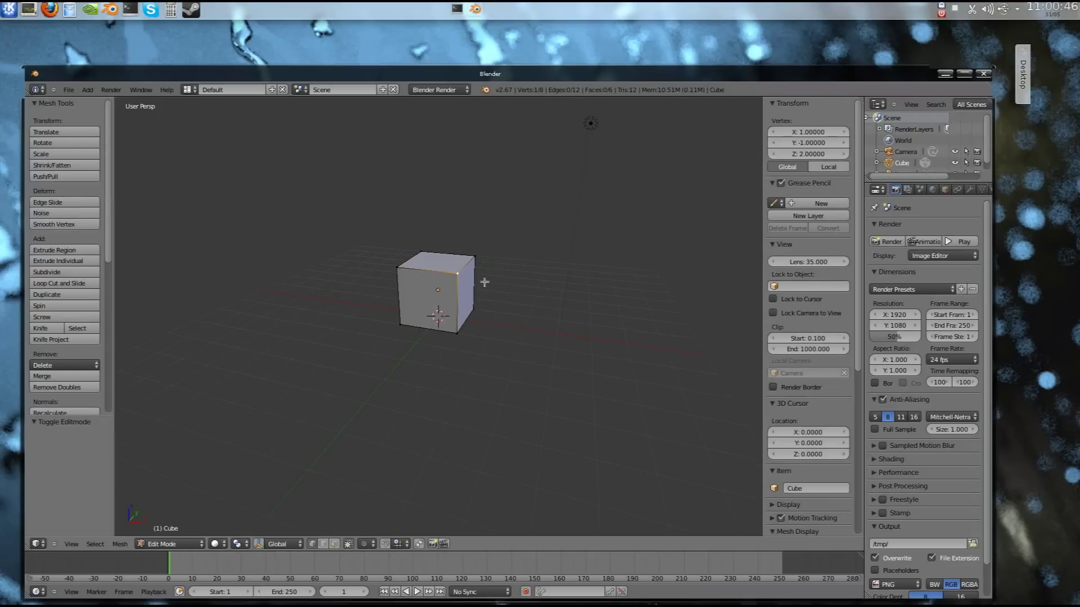
middle_drag(448, 292, 537, 250)
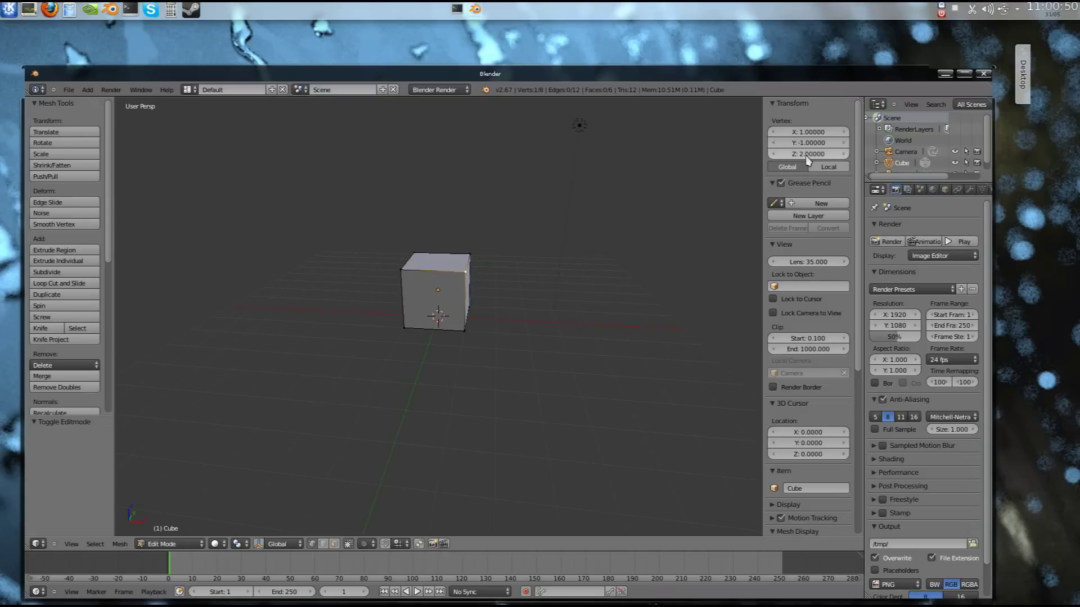
middle_drag(521, 253, 533, 246)
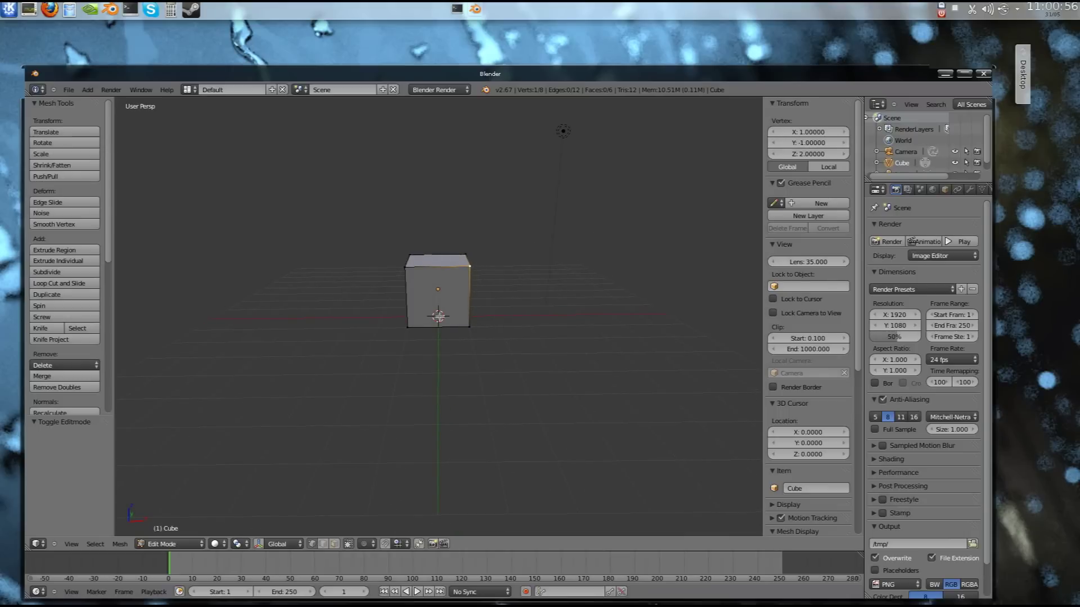
click(798, 143)
key(Return)
middle_drag(540, 264, 528, 276)
scroll(516, 279, up, 3)
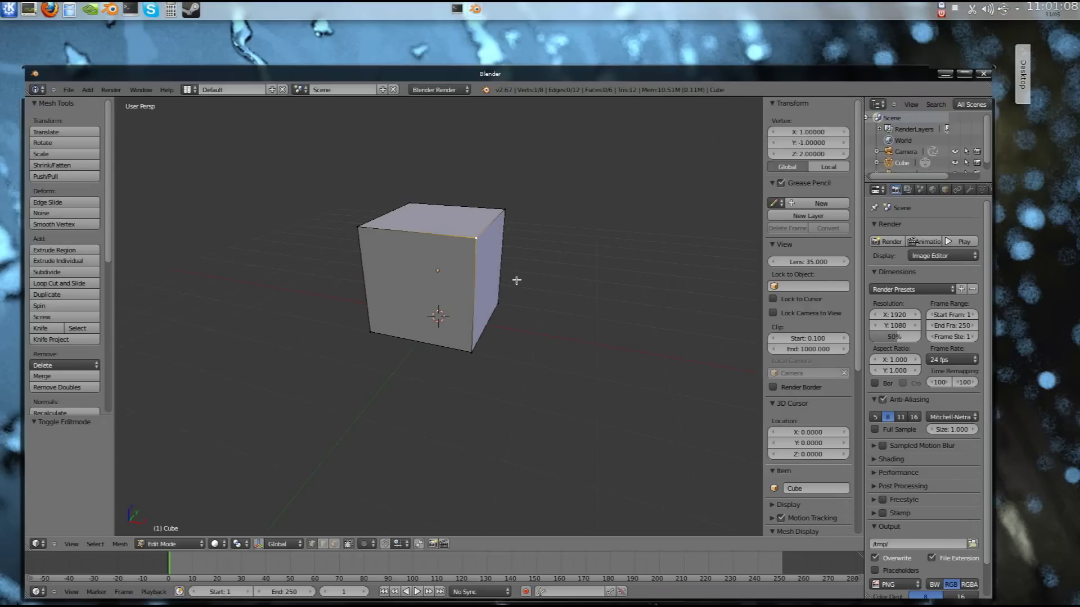
mouse_move(518, 280)
middle_down()
mouse_move(545, 301)
mouse_move(525, 282)
middle_up()
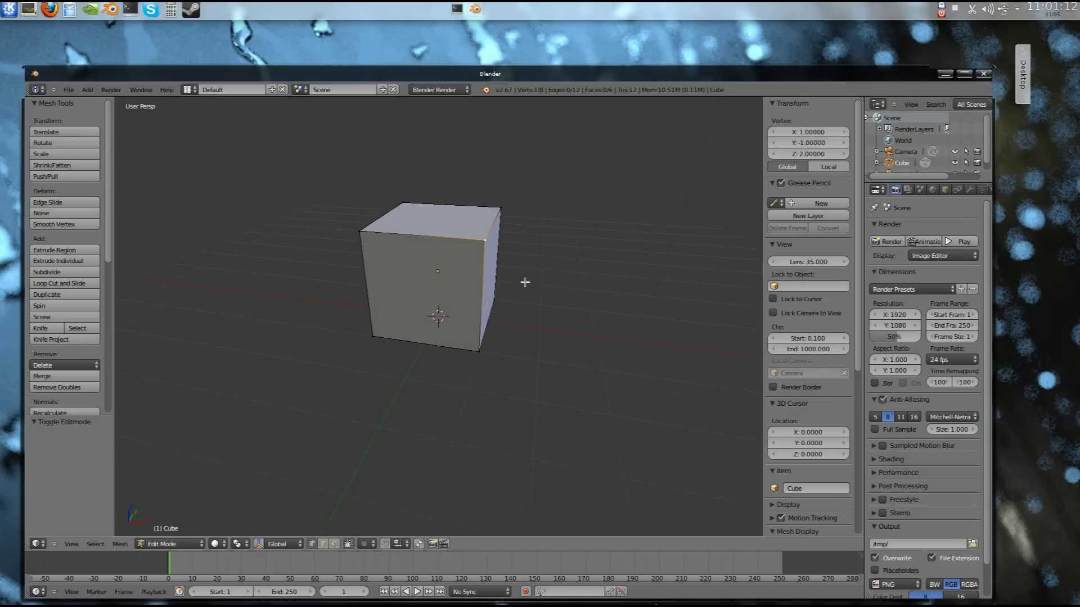
Return to Object Mode and scale the whole cube uniformly by a factor of 5.
key(Tab)
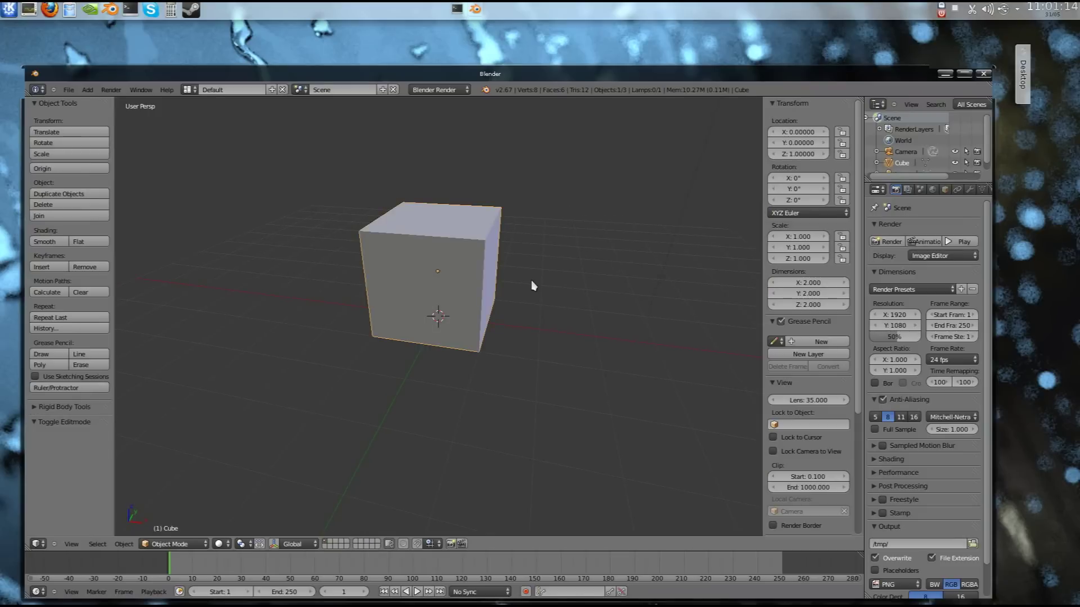
scroll(531, 284, down, 4)
middle_drag(531, 284, 541, 304)
text(s)
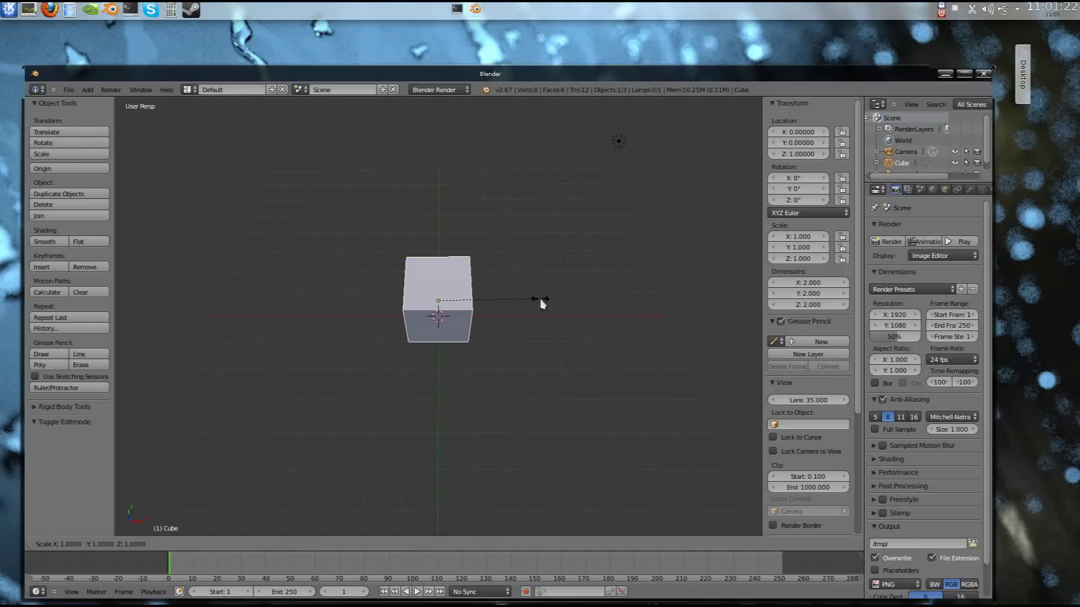
text(5)
key(Return)
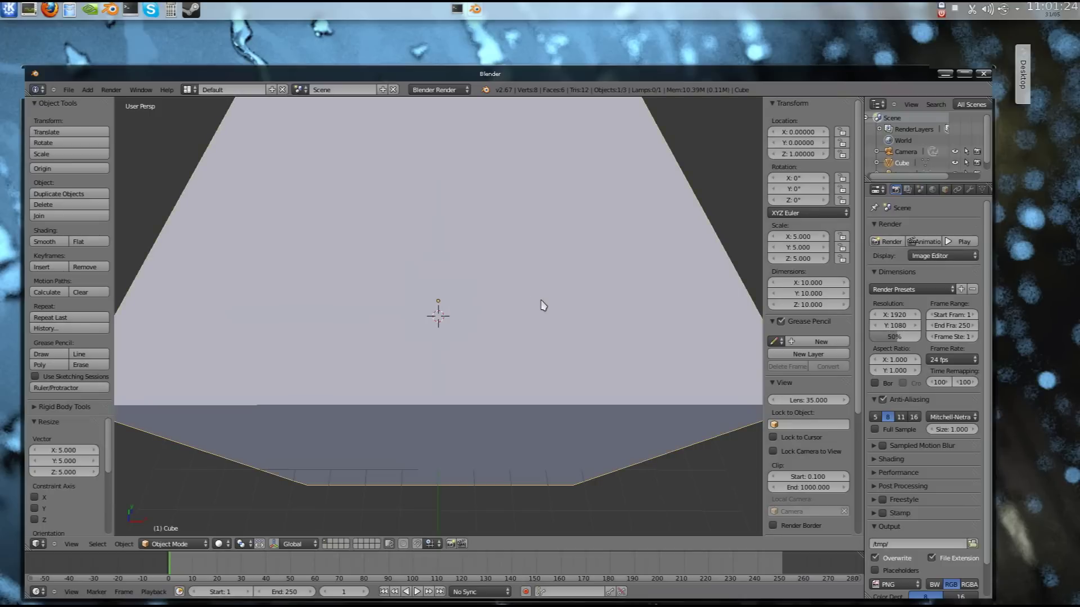
Enter Edit Mode on the cube and add the lower front corner vertex to the selection, covering the front vertical edge.
scroll(545, 303, down, 5)
middle_drag(544, 323, 510, 305)
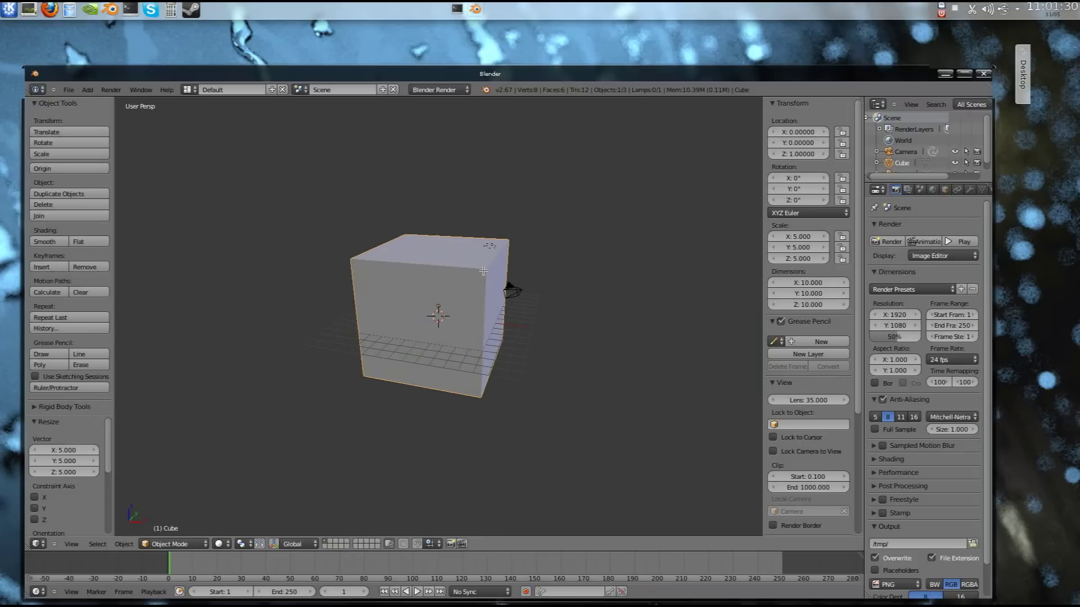
key(Tab)
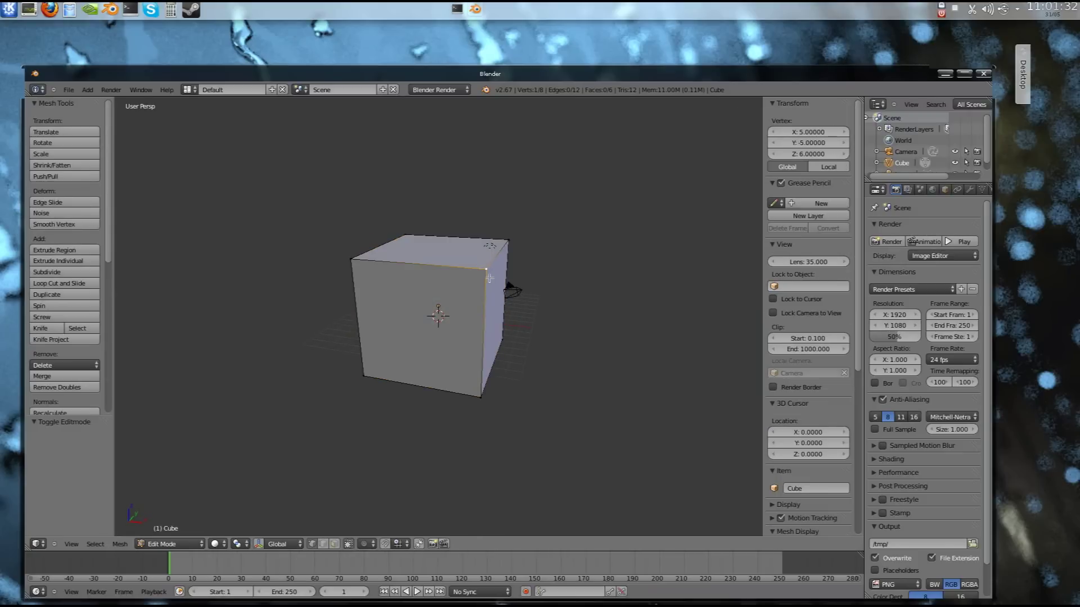
shift+right_click(480, 397)
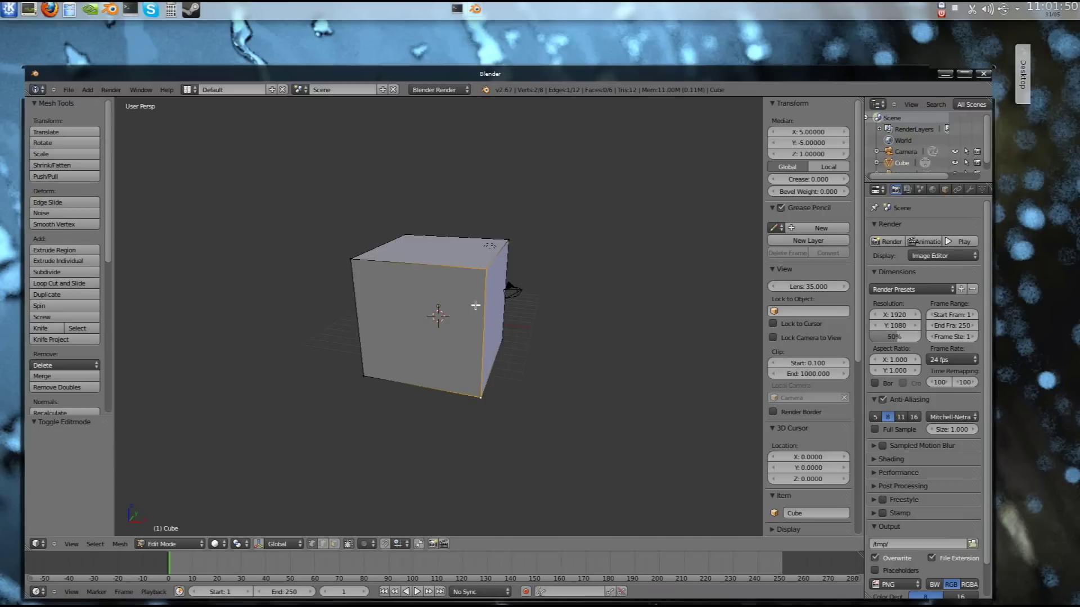
Show the cube in a front orthographic view with wireframe shading.
middle_drag(467, 304, 487, 284)
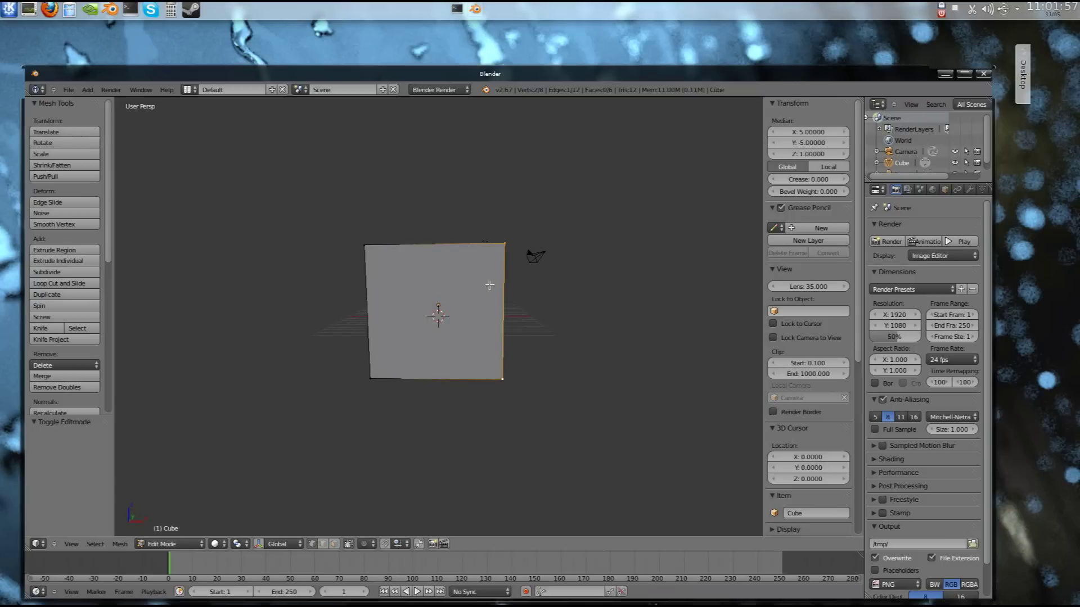
key(KP_5)
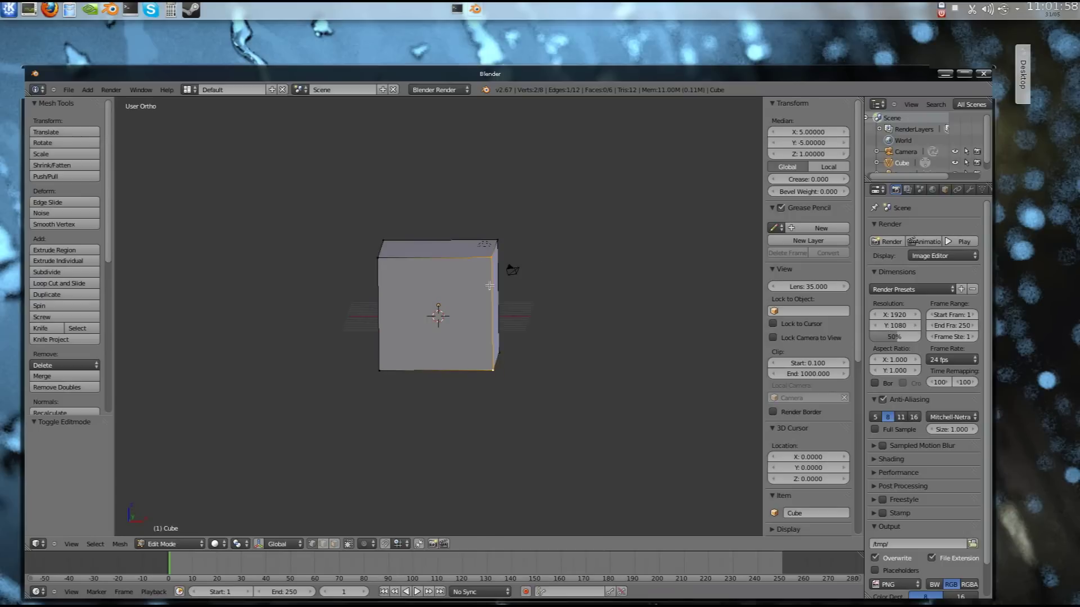
middle_drag(489, 283, 506, 285)
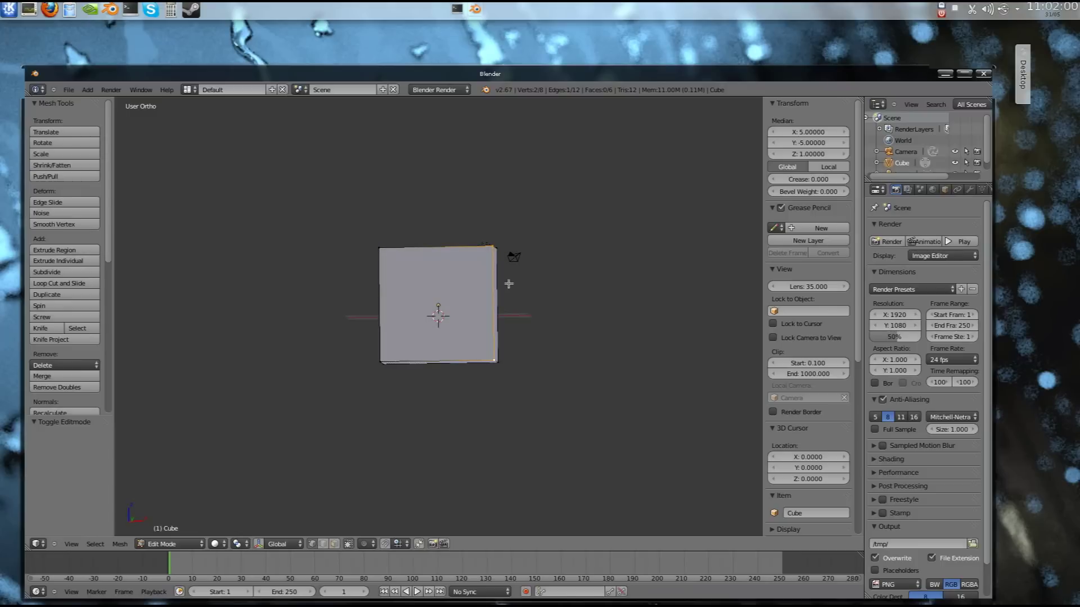
key(KP_1)
key(z)
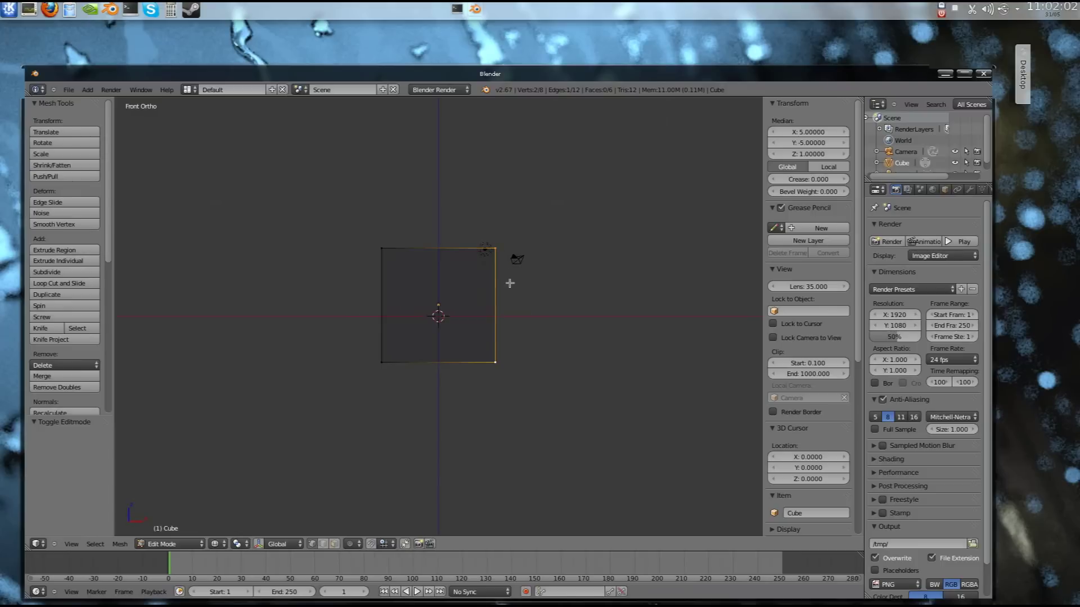
Compare how the wireframe cube appears in perspective and orthographic projection from the front and from slightly rotated angles.
mouse_move(518, 289)
middle_down()
mouse_move(504, 304)
mouse_move(519, 290)
middle_up()
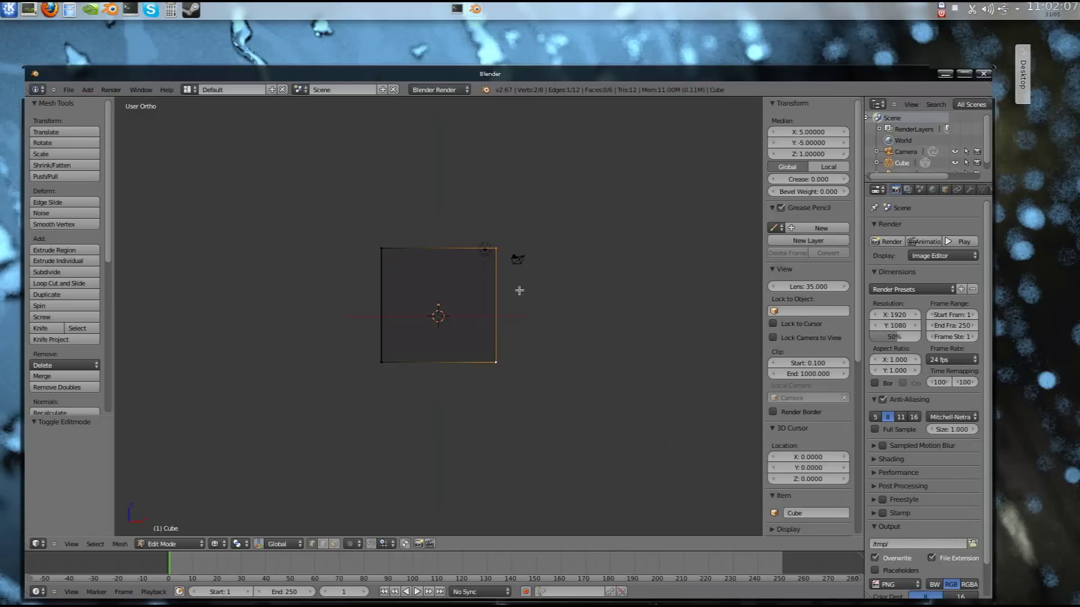
key(KP_1)
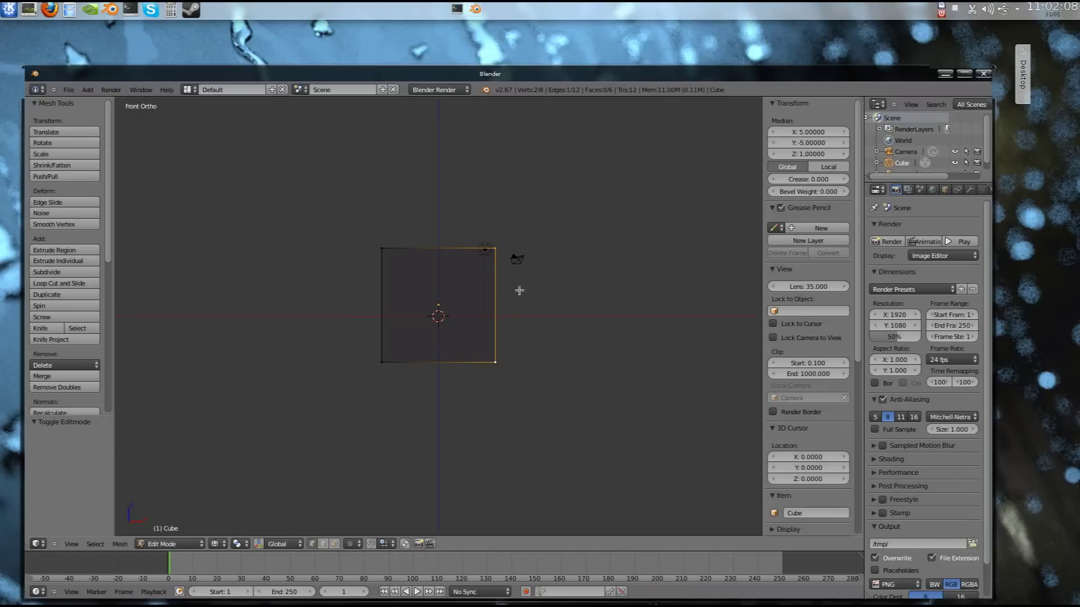
key(KP_5)
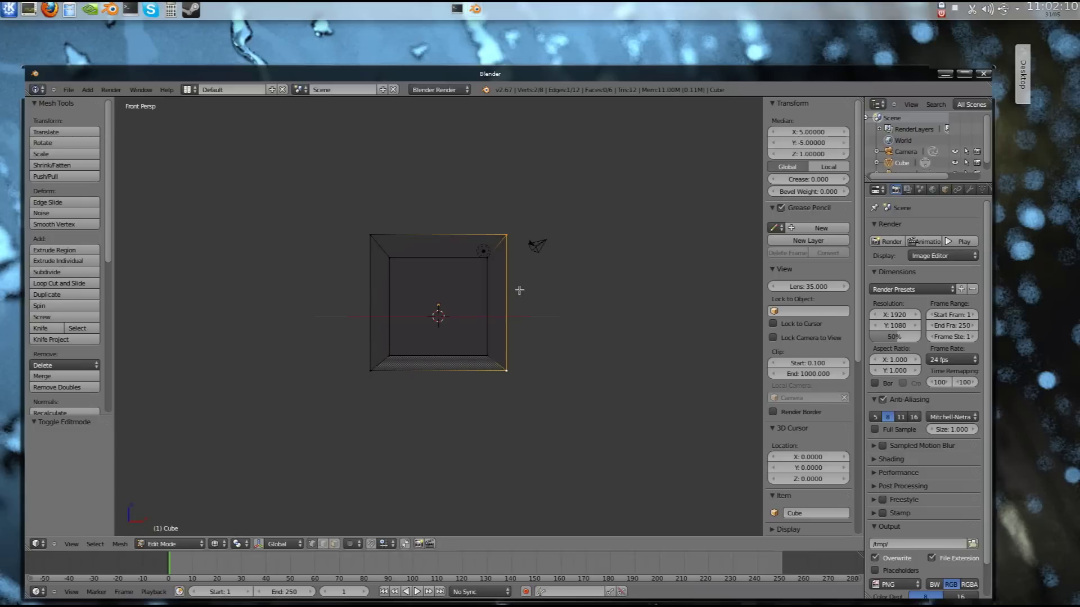
scroll(521, 286, up, 4)
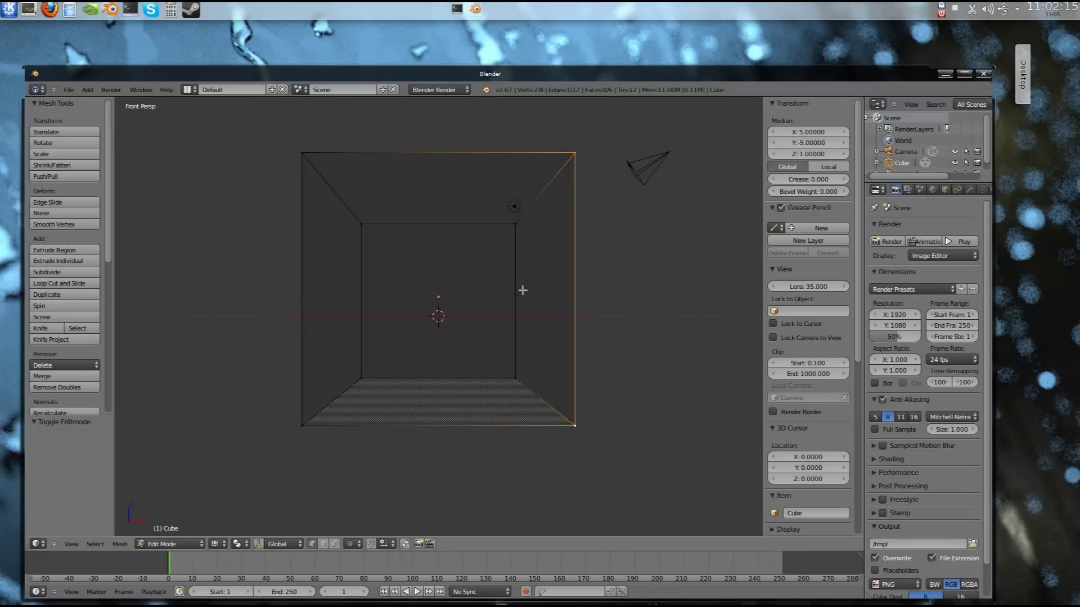
mouse_move(523, 289)
middle_down()
mouse_move(506, 285)
mouse_move(494, 299)
mouse_move(545, 314)
mouse_move(550, 299)
mouse_move(509, 287)
middle_up()
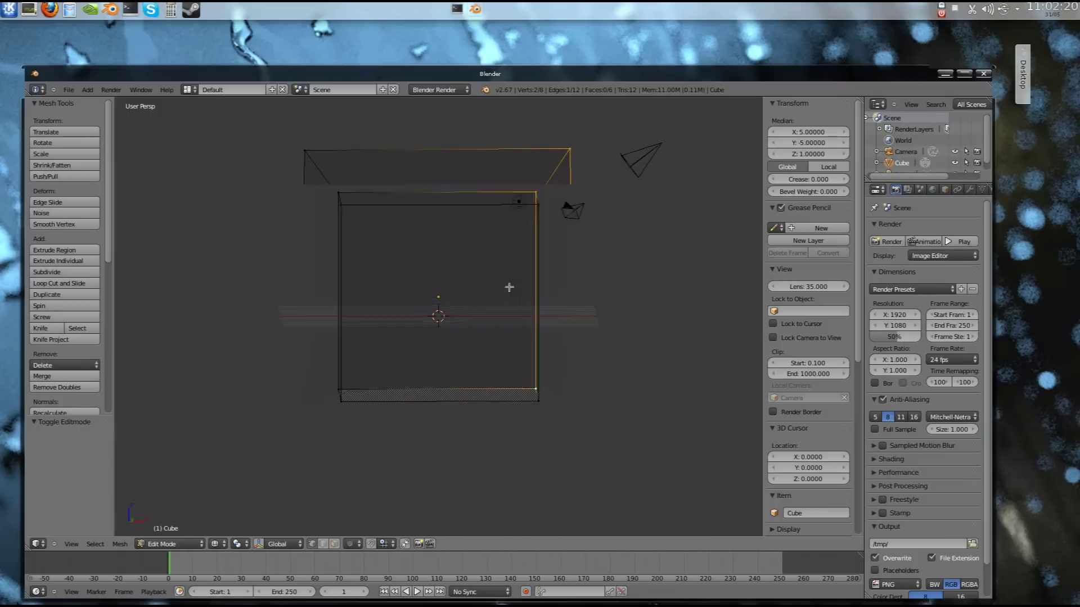
key(KP_5)
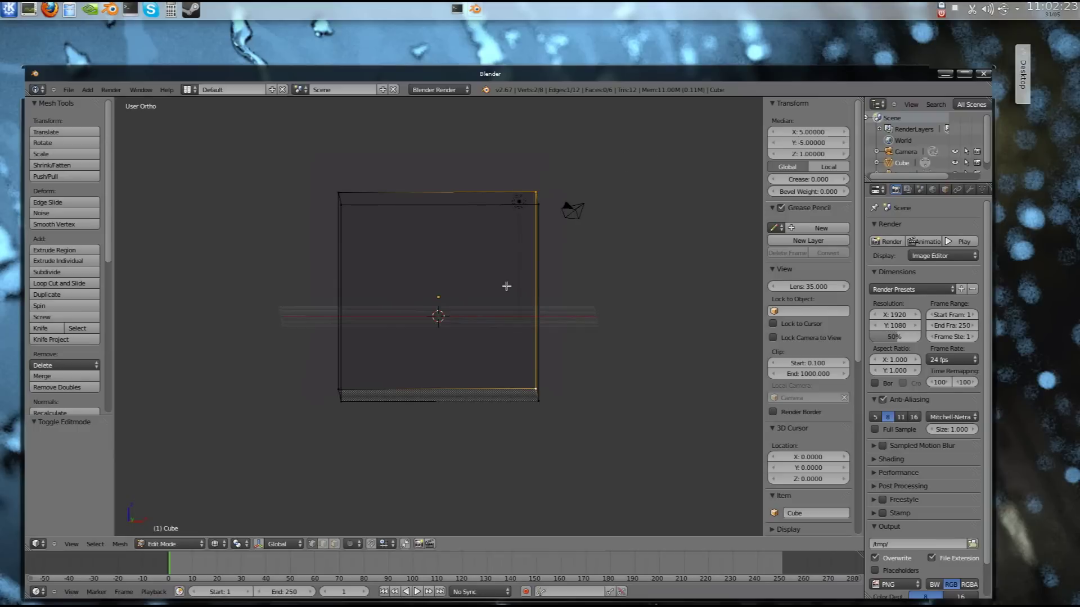
key(KP_1)
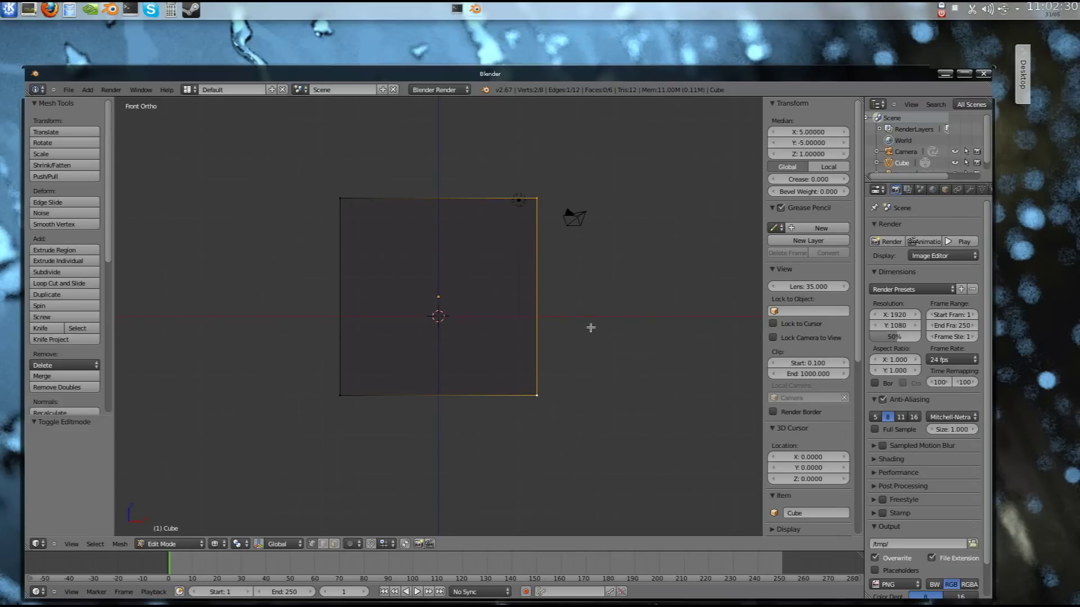
scroll(590, 328, down, 4)
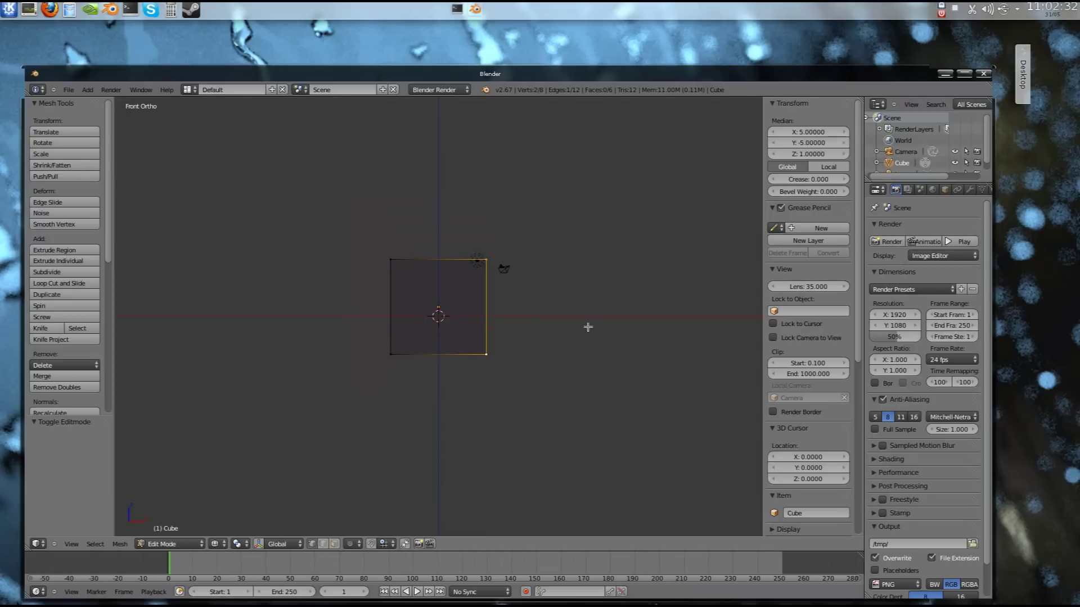
Select the cube's whole mesh and move it freehand about -1.7 units along X and 4.1 units along Z.
key(a)
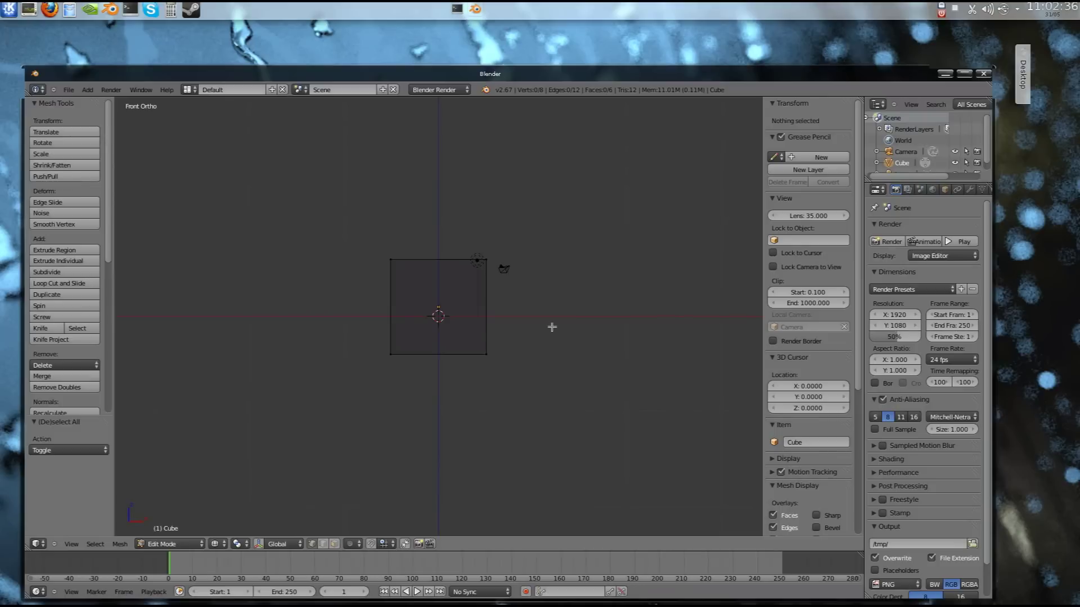
key(a)
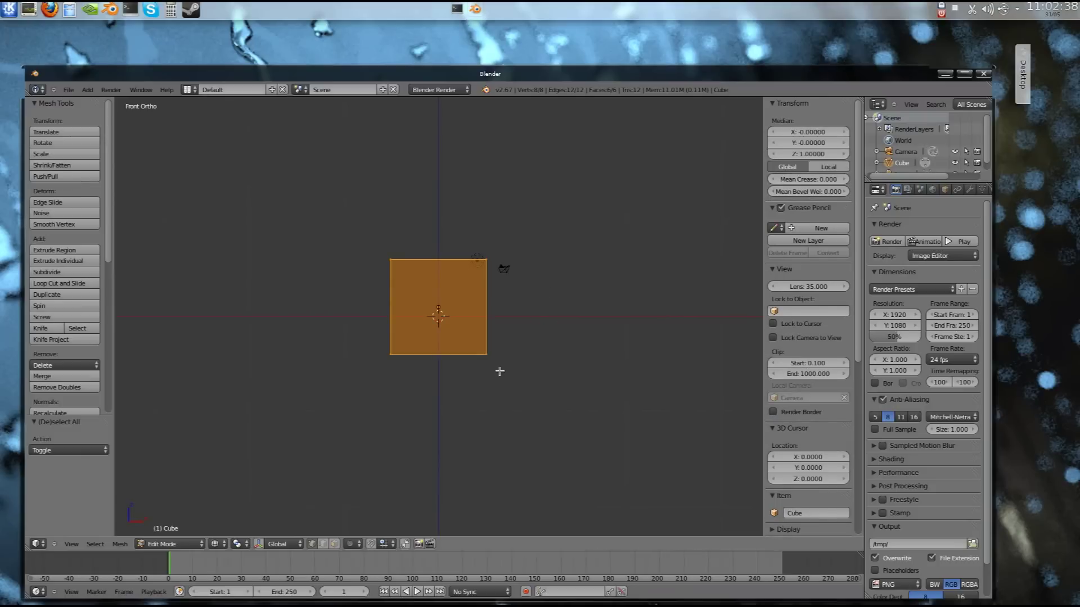
key(g)
click(483, 333)
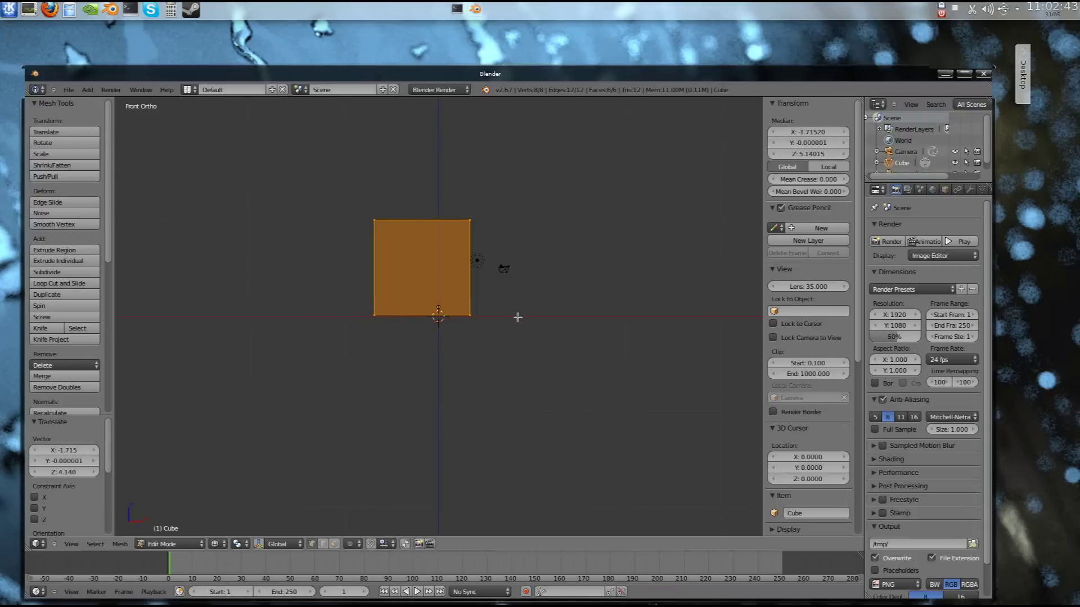
mouse_move(518, 318)
shift+middle_down()
mouse_move(500, 313)
mouse_move(509, 323)
shift+middle_up()
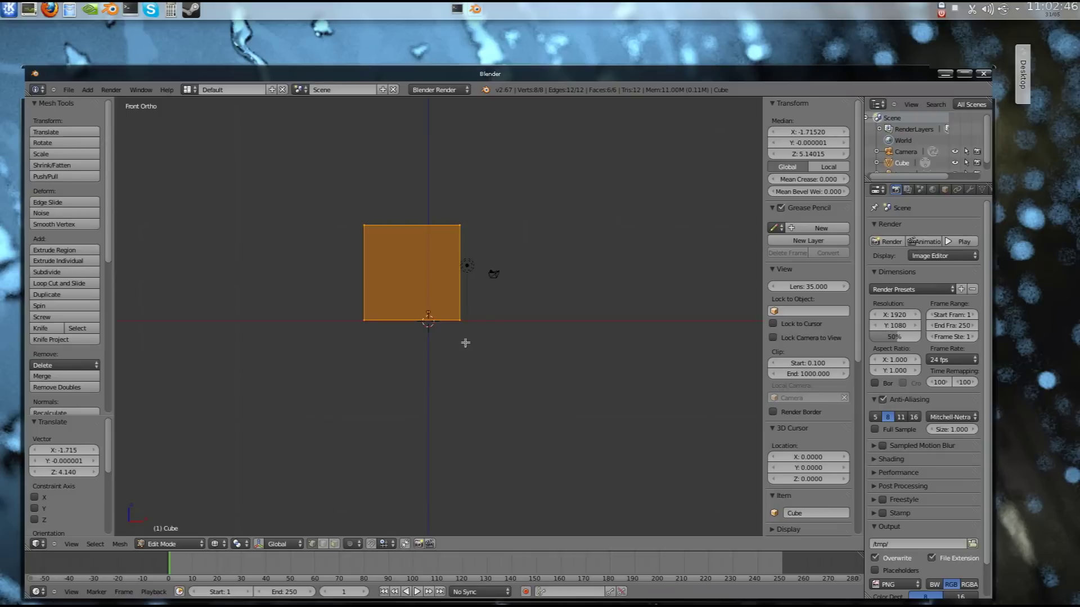
Select the two end vertices of the cube's lower front edge in the front orthographic view.
middle_drag(493, 327, 492, 326)
right_click(461, 320)
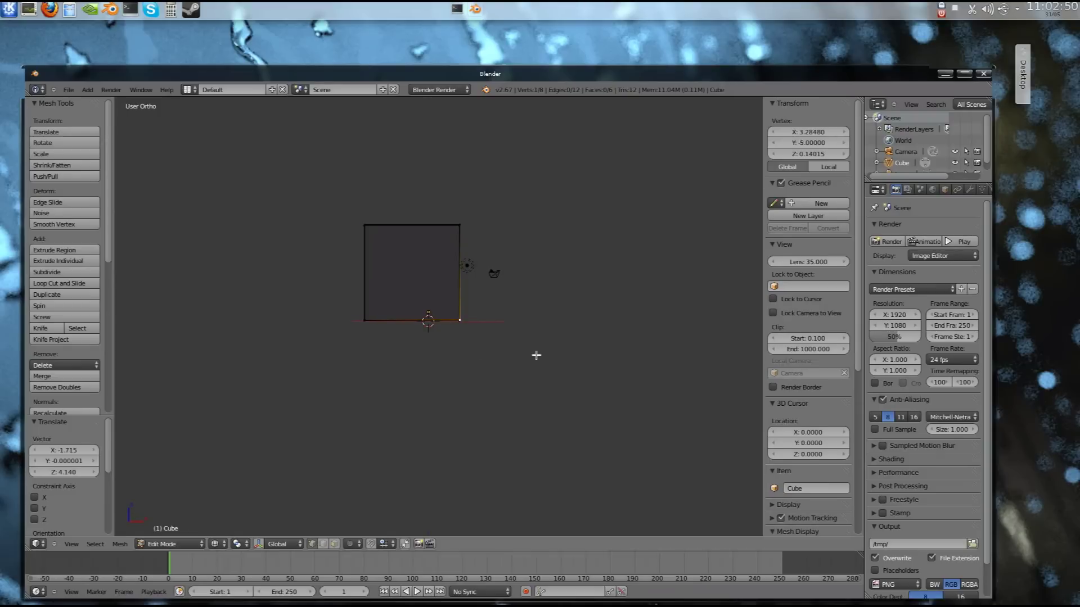
scroll(819, 402, down, 5)
scroll(819, 402, down, 5)
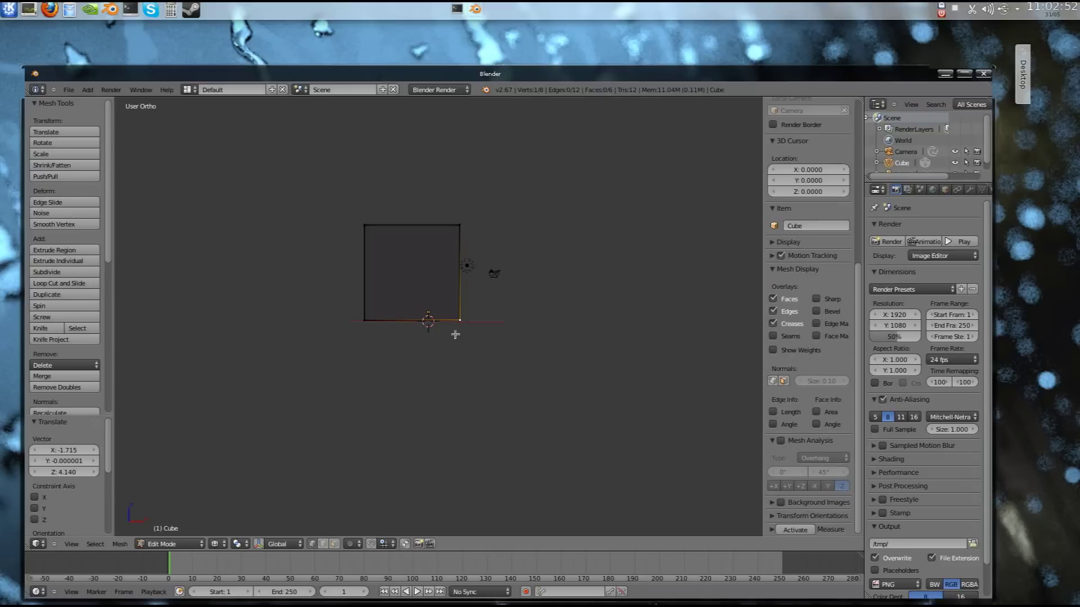
key(KP_1)
scroll(454, 328, up, 5)
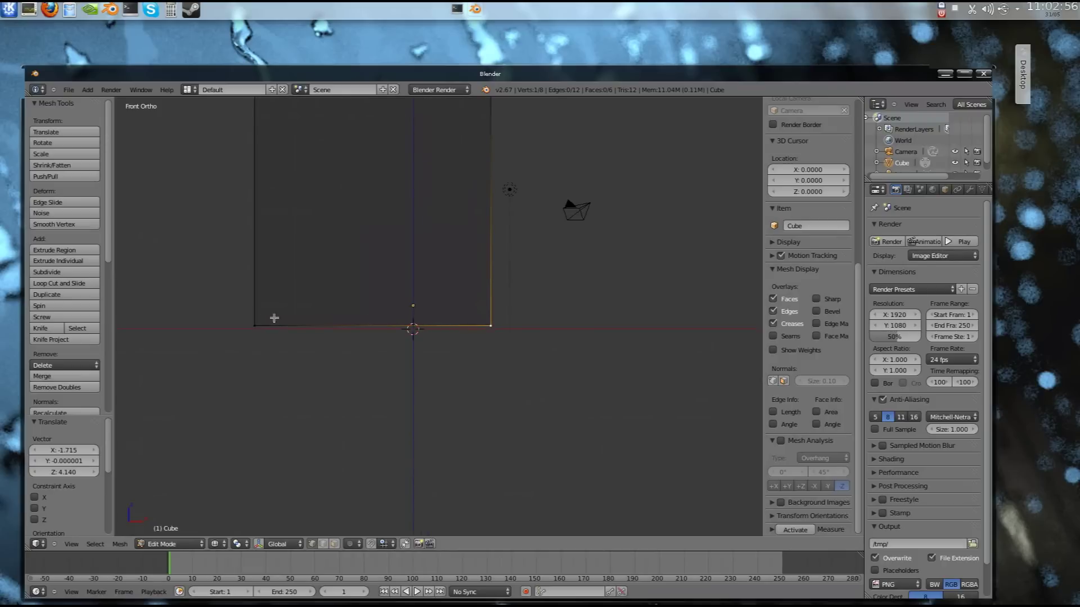
shift+right_click(254, 326)
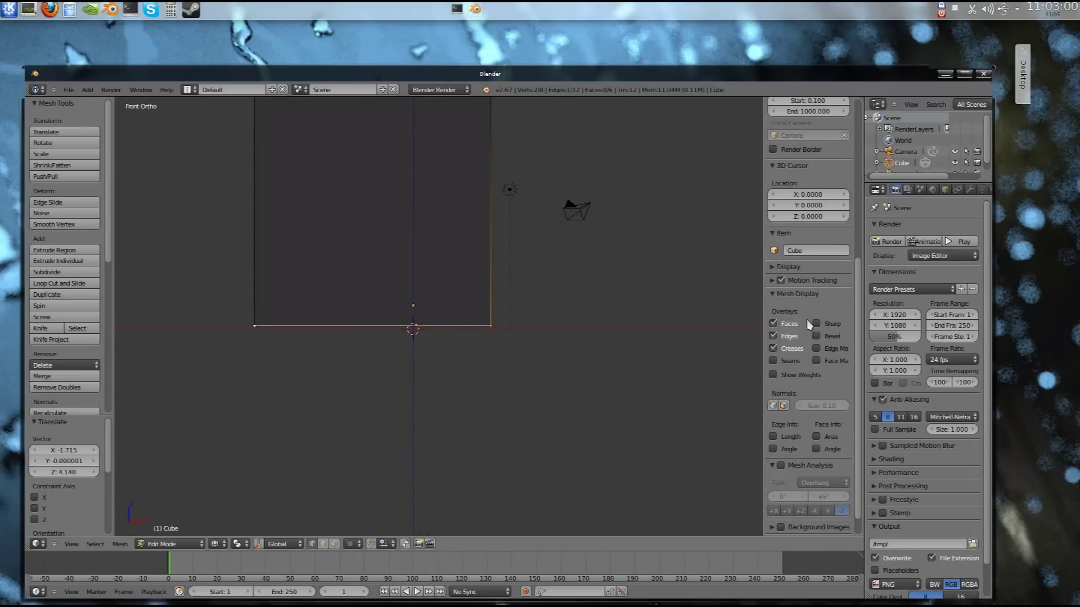
Expand the Measure settings and activate the drawing of measurement lines.
scroll(809, 326, down, 1)
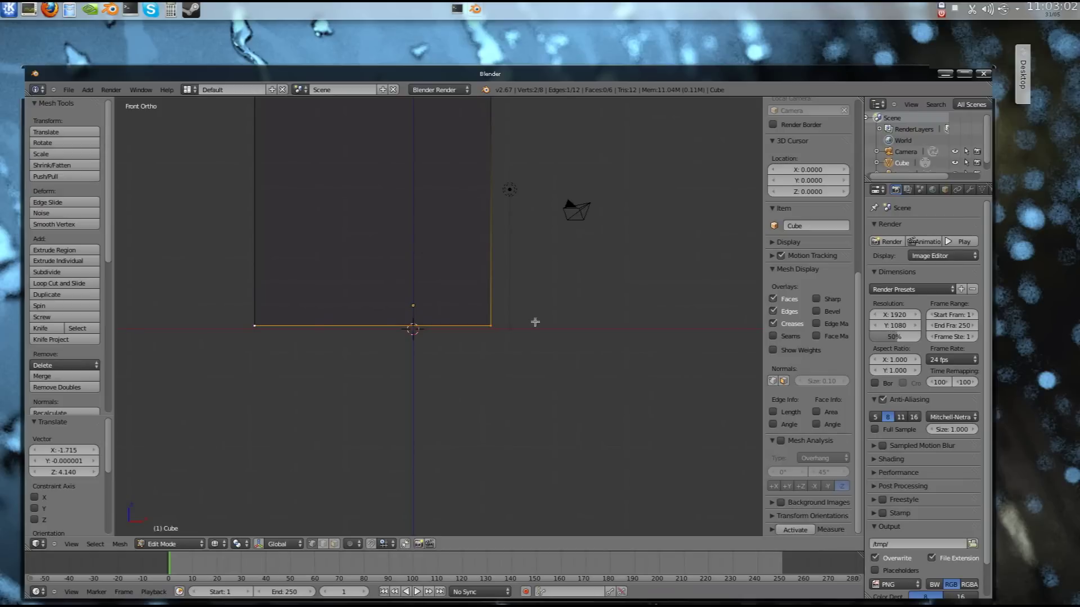
click(772, 530)
scroll(784, 458, down, 4)
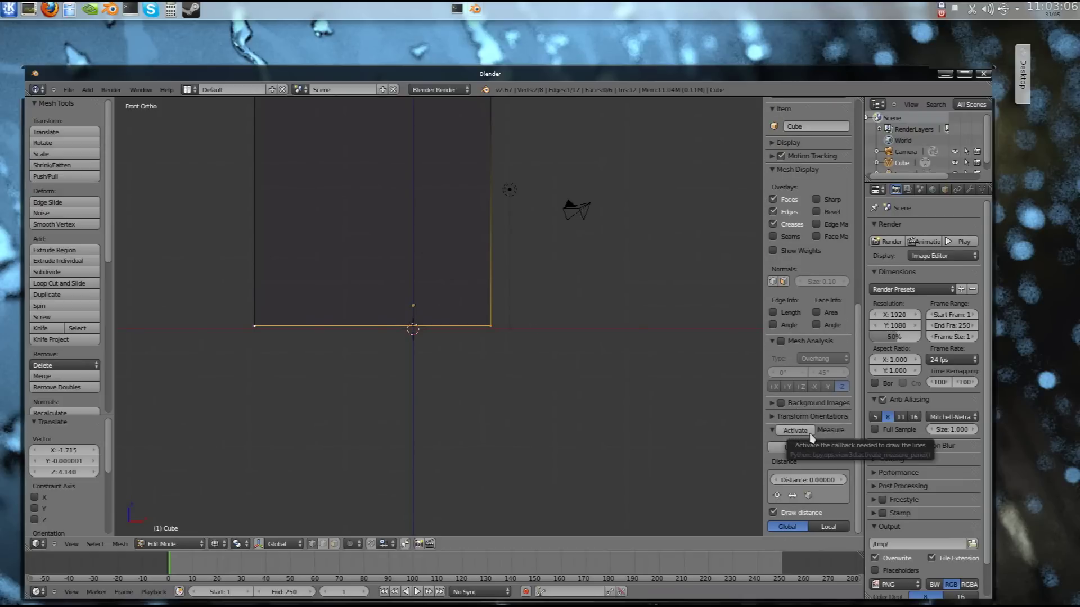
middle_drag(472, 338, 729, 420)
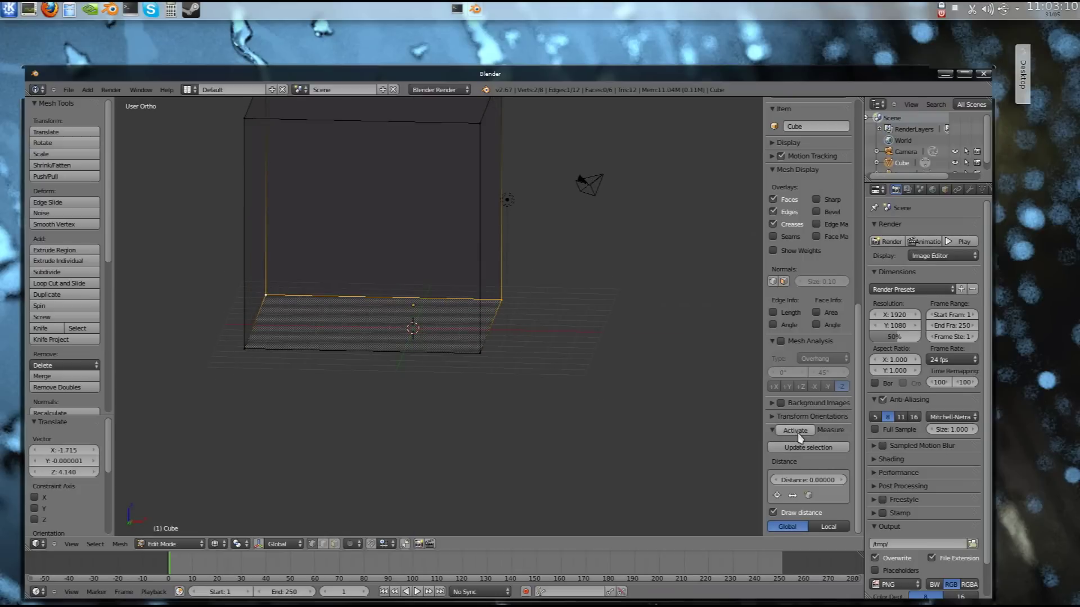
click(797, 432)
Reselect the two end vertices of the cube's lower front edge and update the distance measurement between them.
middle_drag(574, 356, 493, 326)
right_click(492, 316)
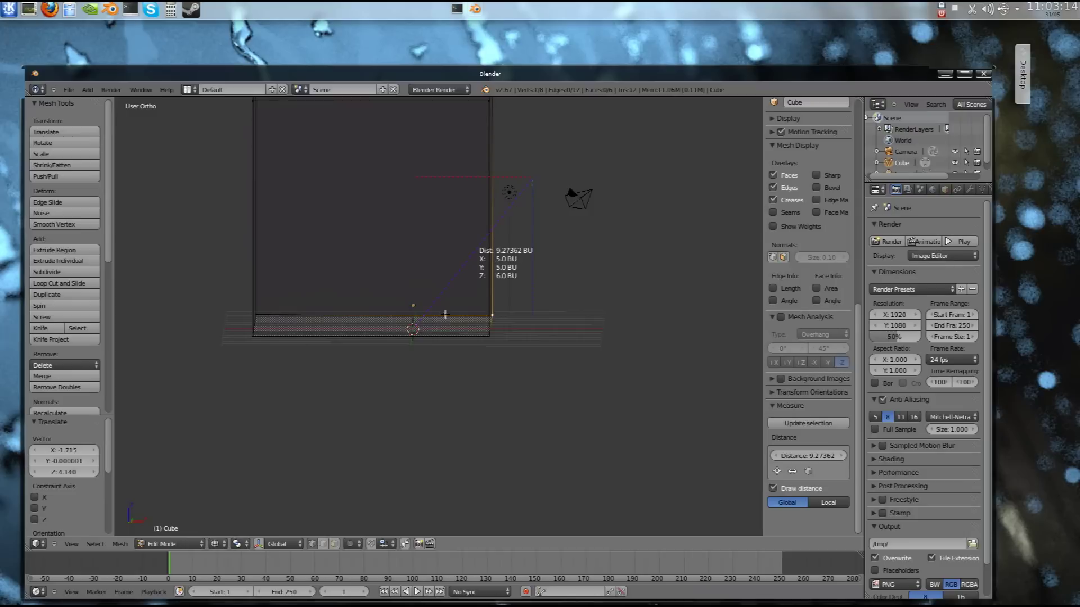
shift+right_click(257, 315)
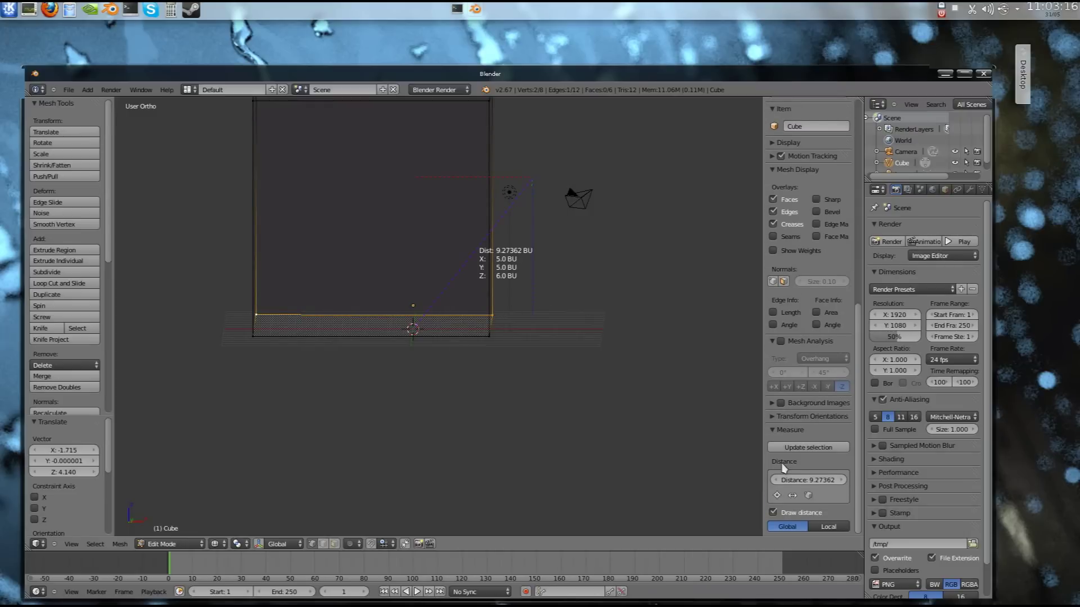
click(814, 448)
Examine the measured lower front edge against the grid and X axis from several angles and from the front.
middle_drag(600, 341, 499, 345)
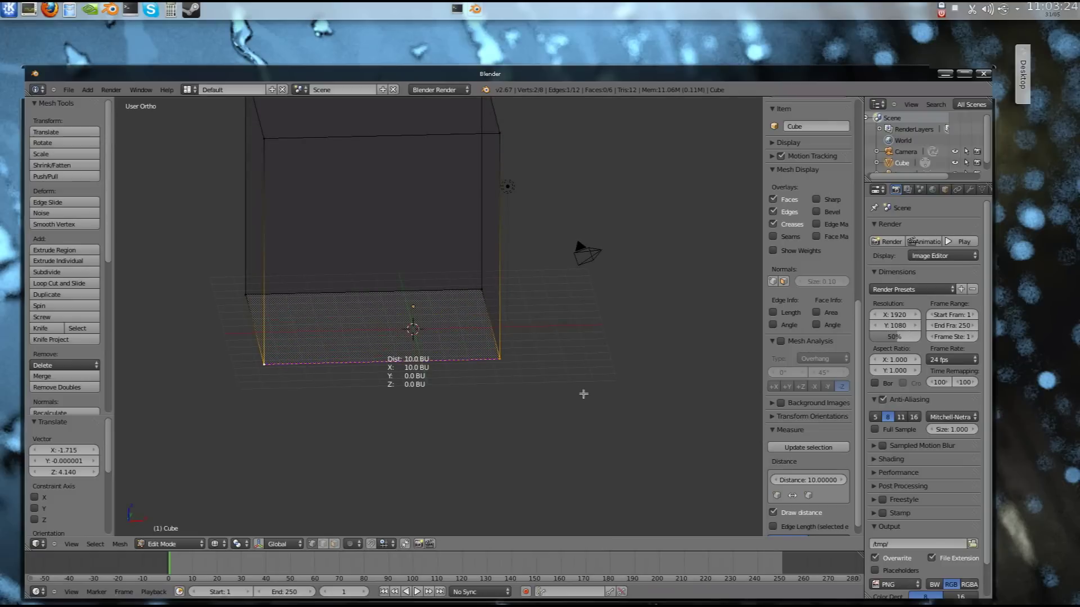
key(KP_1)
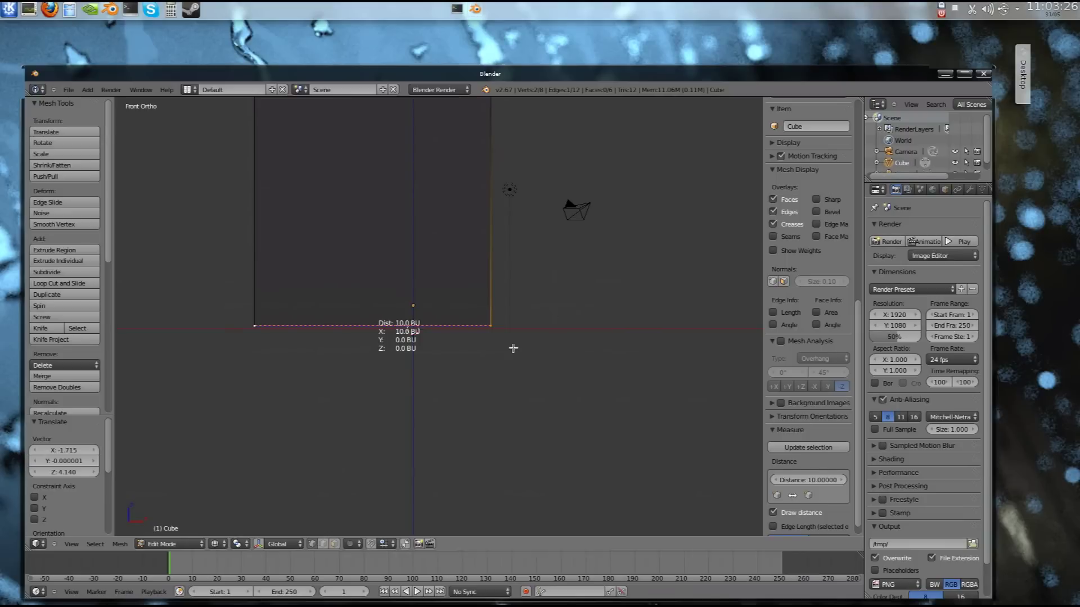
scroll(513, 347, up, 3)
scroll(369, 314, up, 3)
shift+middle_drag(369, 313, 522, 306)
scroll(523, 306, down, 3)
scroll(525, 308, up, 1)
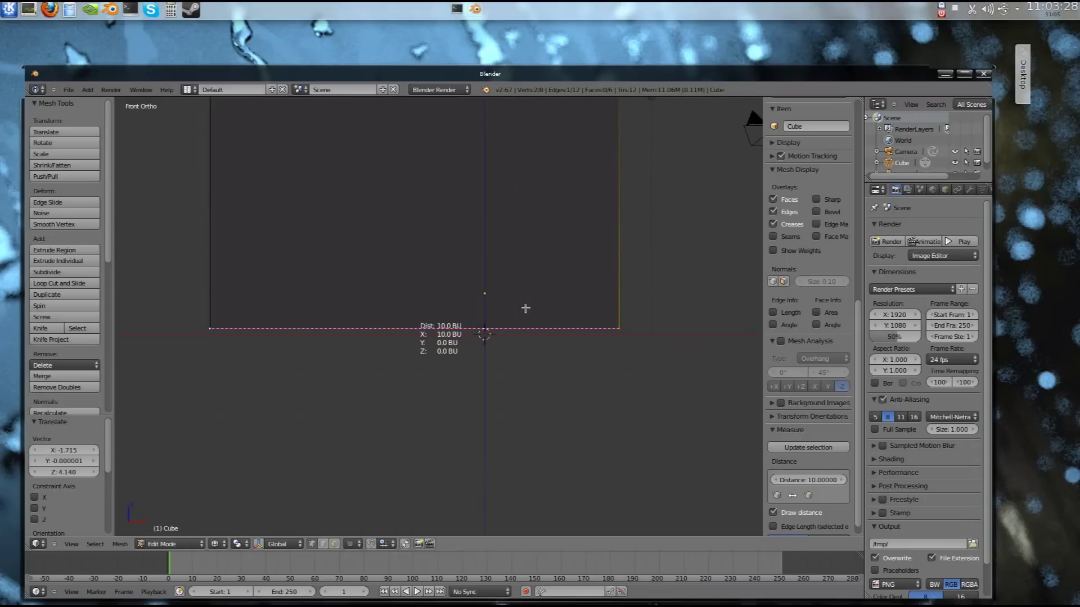
middle_drag(576, 275, 583, 378)
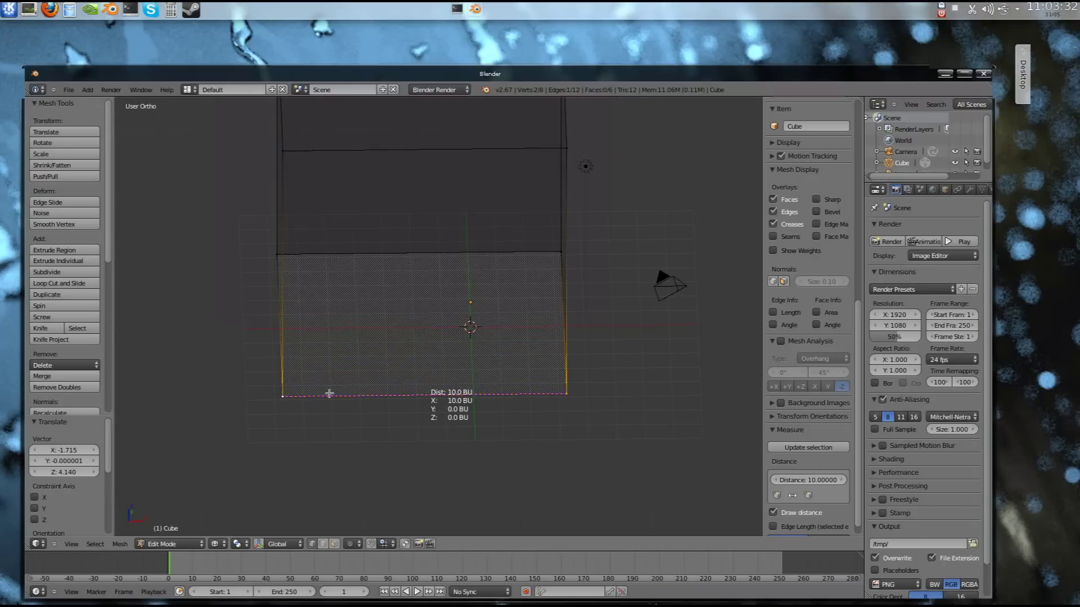
scroll(593, 366, down, 3)
middle_drag(560, 322, 563, 293)
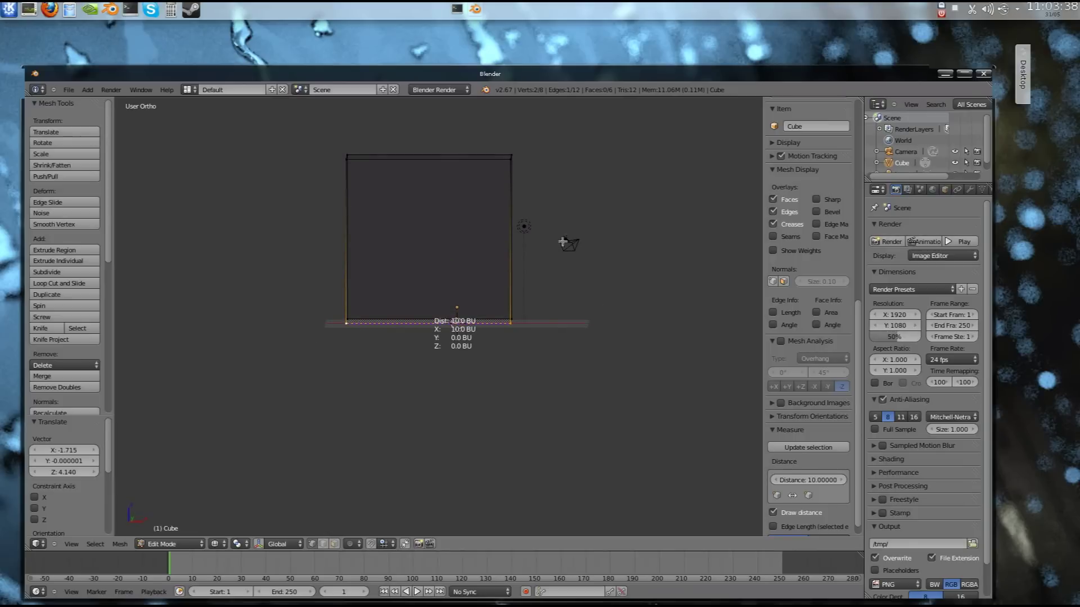
shift+middle_drag(644, 236, 437, 250)
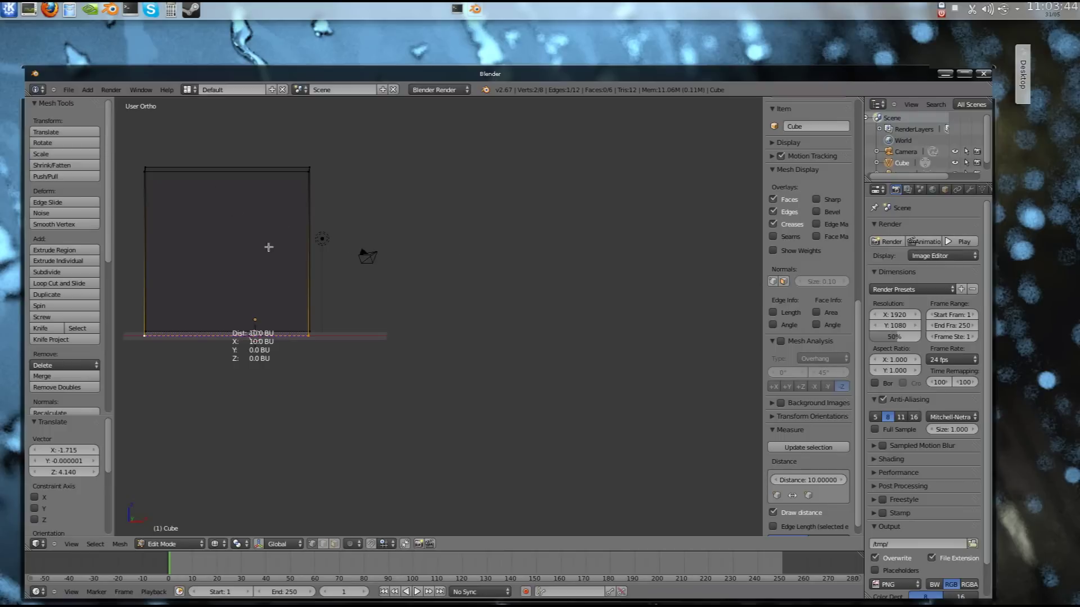
key(KP_1)
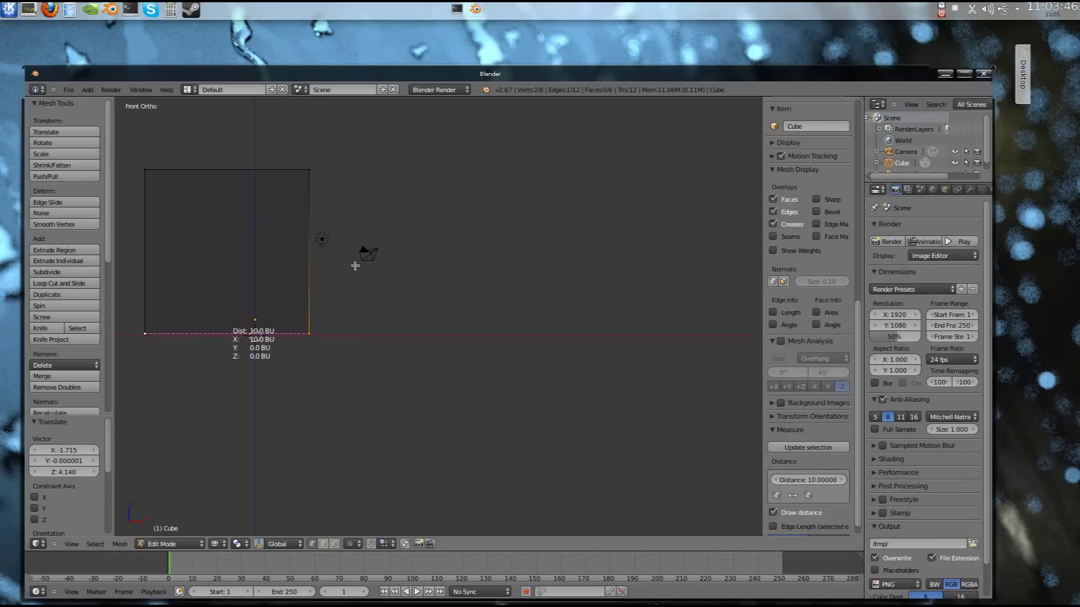
Duplicate the entire cube mesh and place the copy about 24.5 units away along the X axis.
key(a)
key(a)
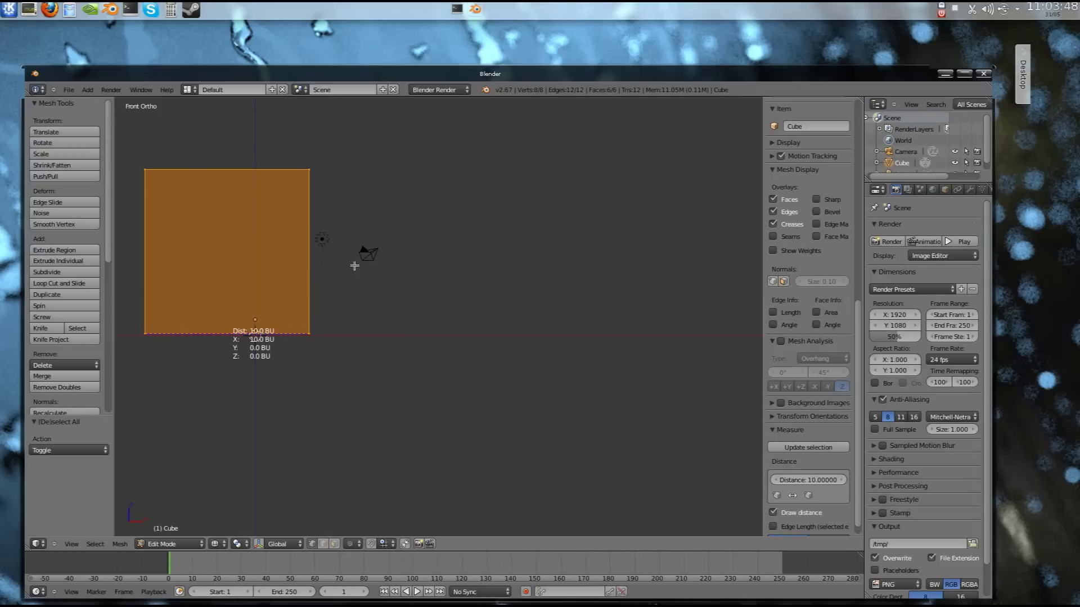
key(shift+d)
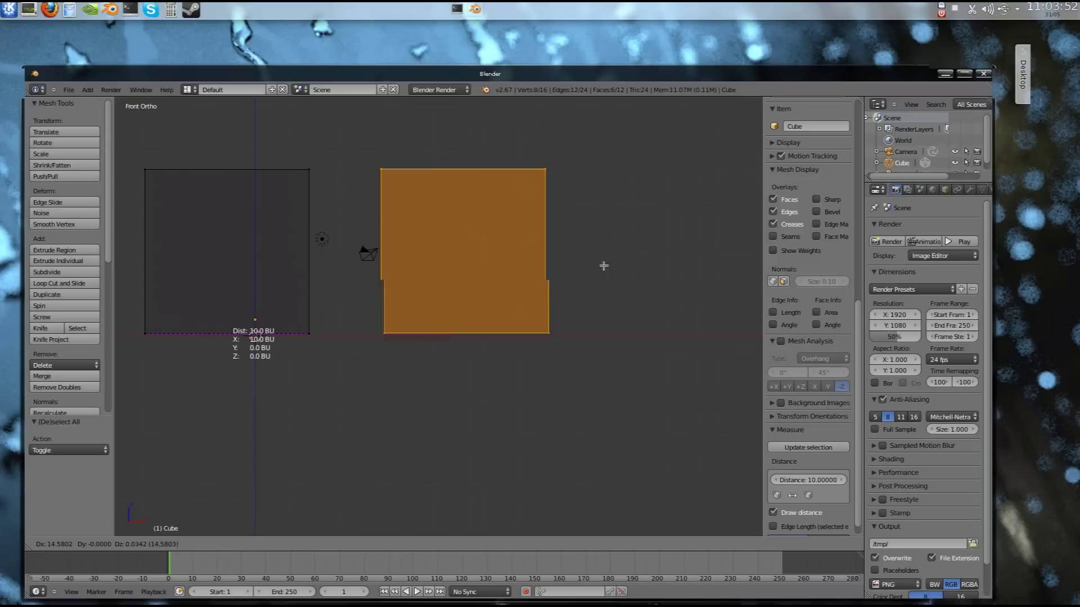
key(x)
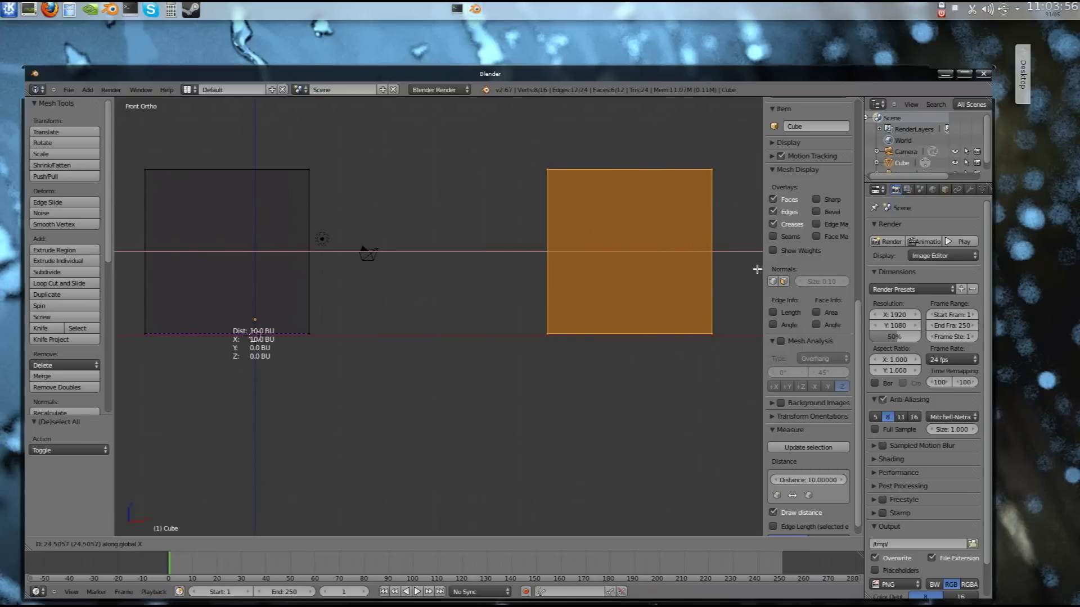
click(758, 269)
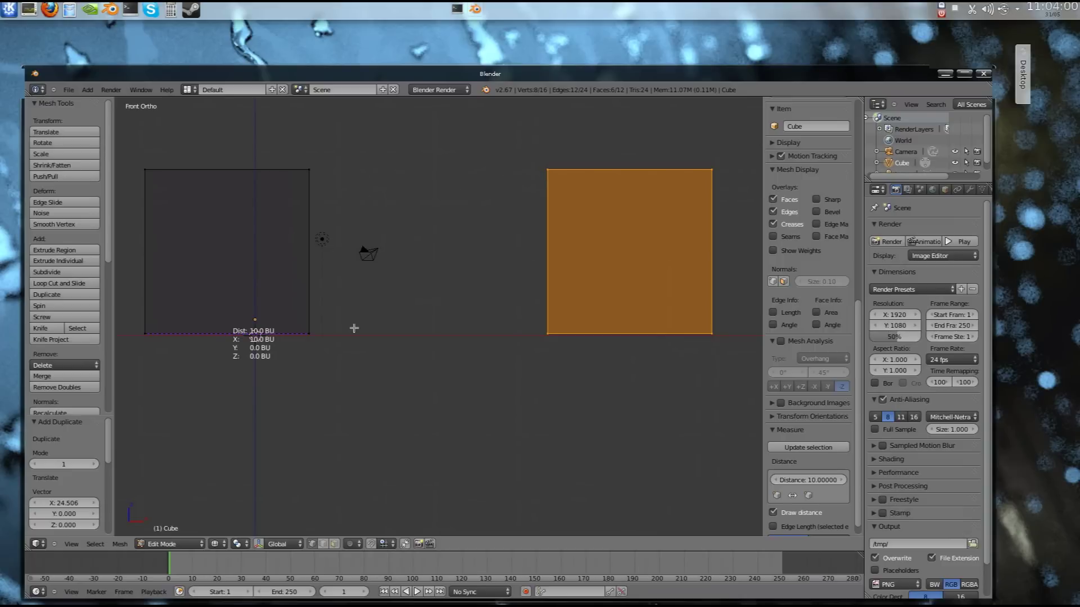
Measure the gap between the facing lower front vertices of the original cube and its copy.
middle_drag(335, 338, 325, 356)
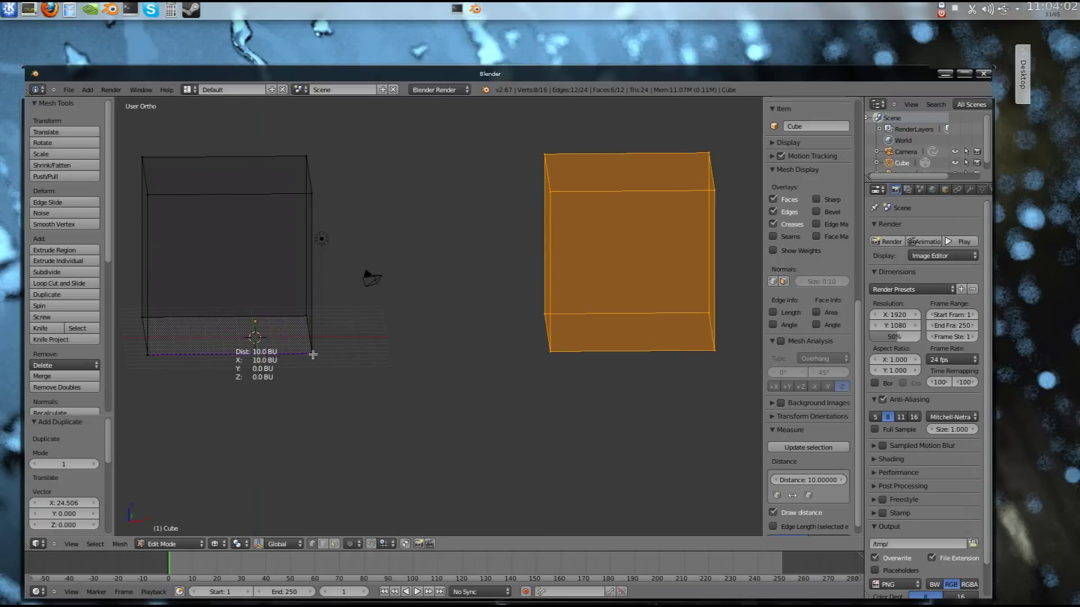
right_click(311, 353)
shift+right_click(548, 353)
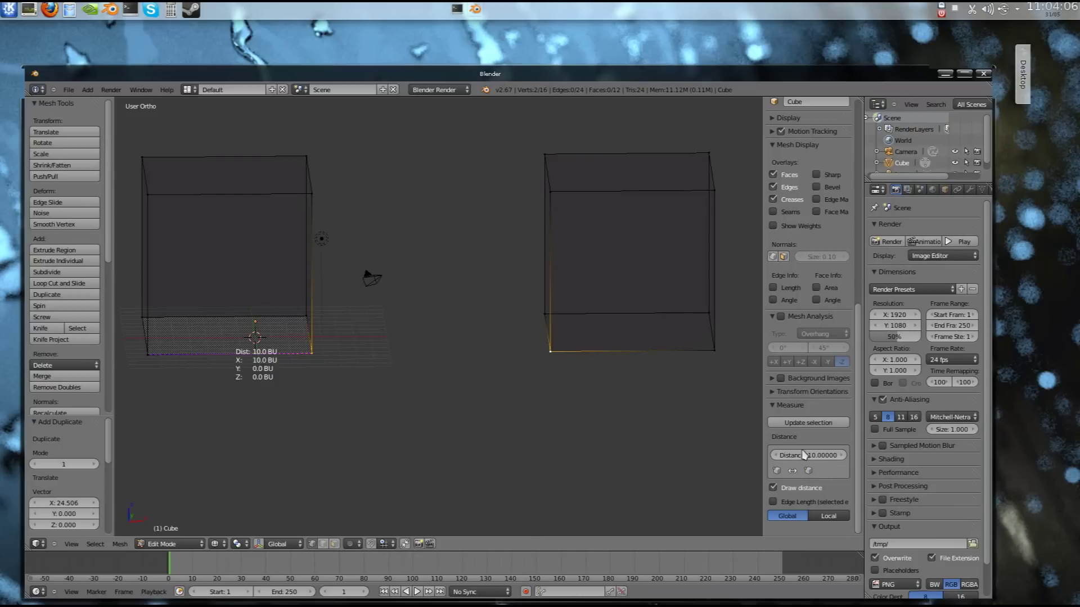
click(808, 423)
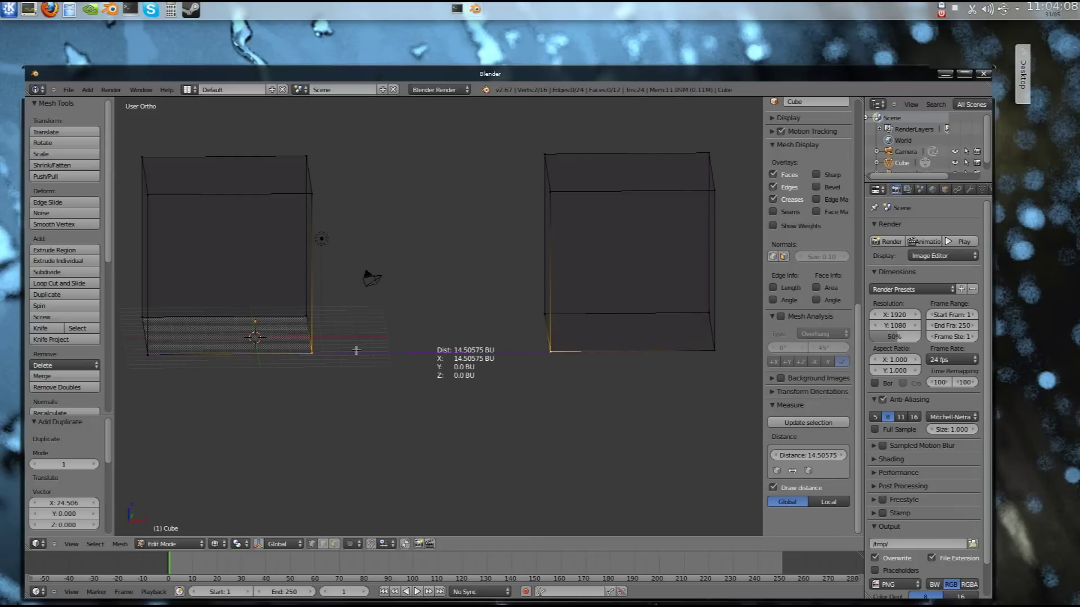
key(KP_1)
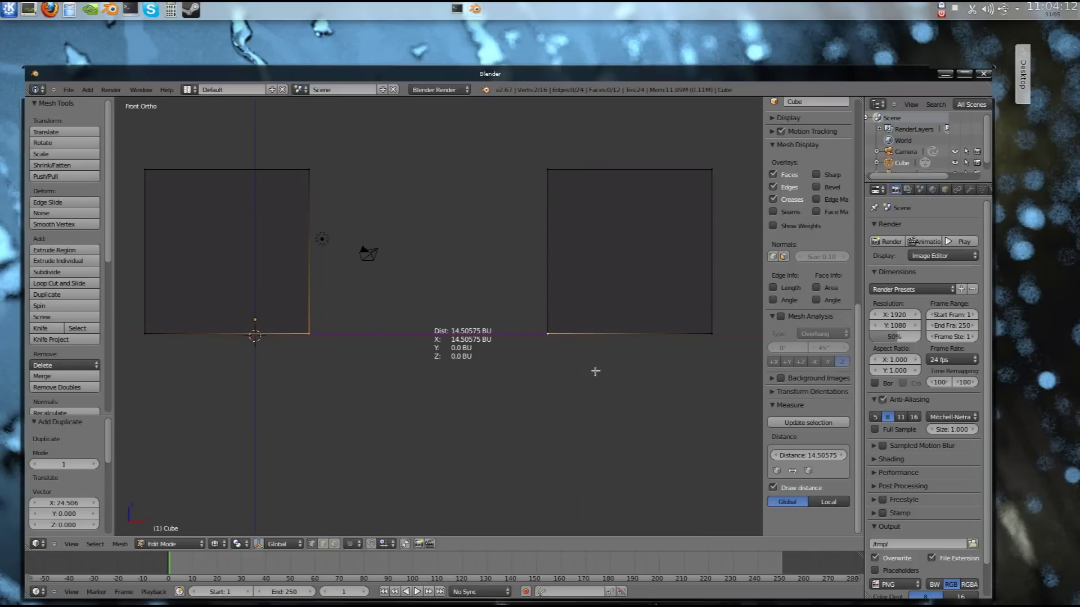
scroll(815, 253, up, 5)
scroll(819, 259, up, 6)
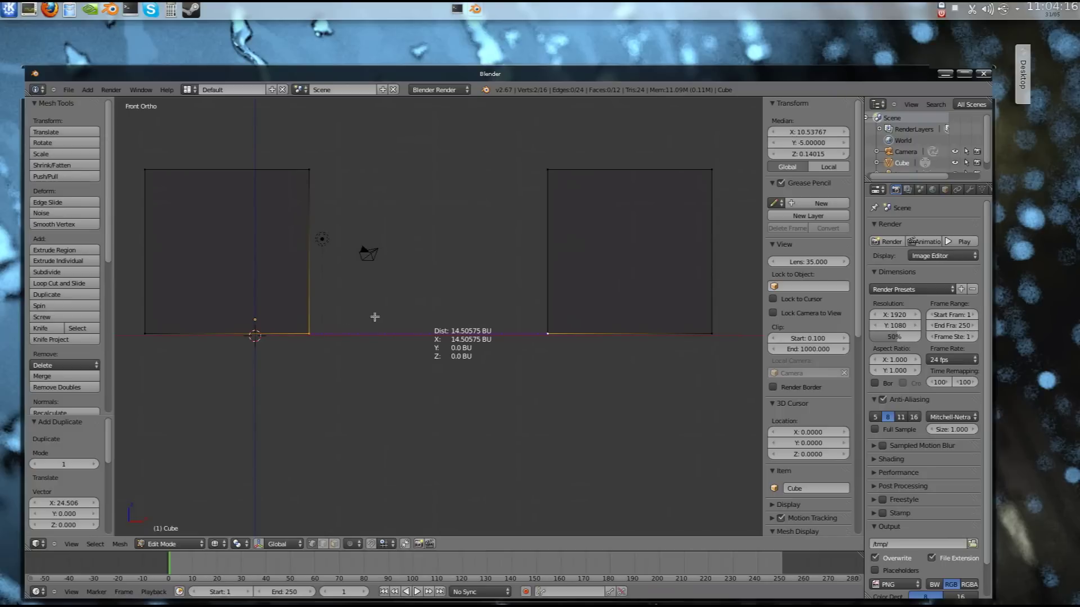
Undo the freely placed copy and duplicate the cube mesh again with an exact offset of 20 units along X.
key(ctrl+z)
key(ctrl+z)
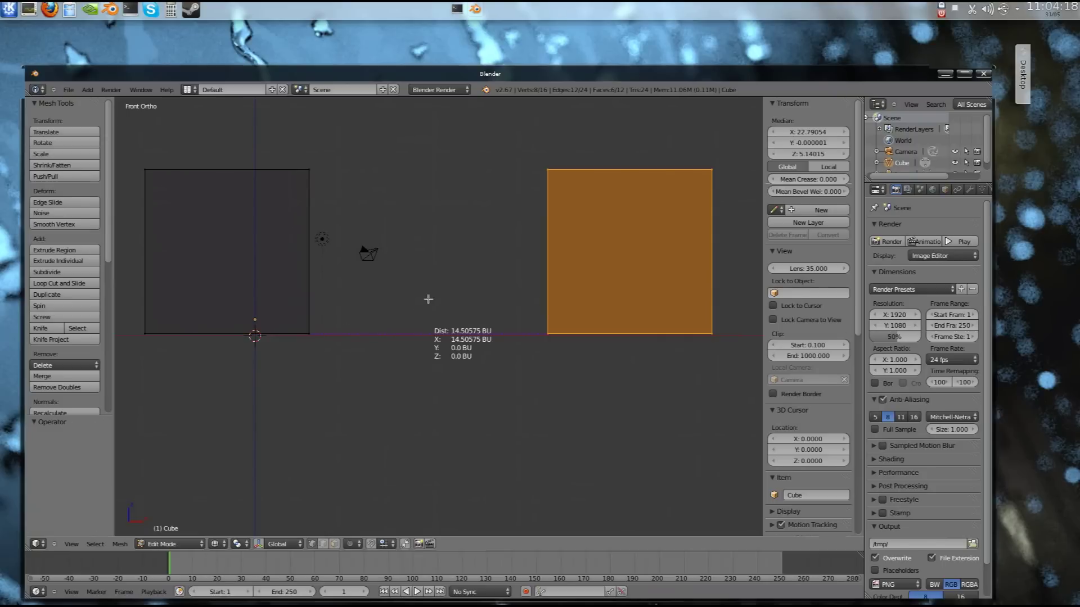
key(shift+d)
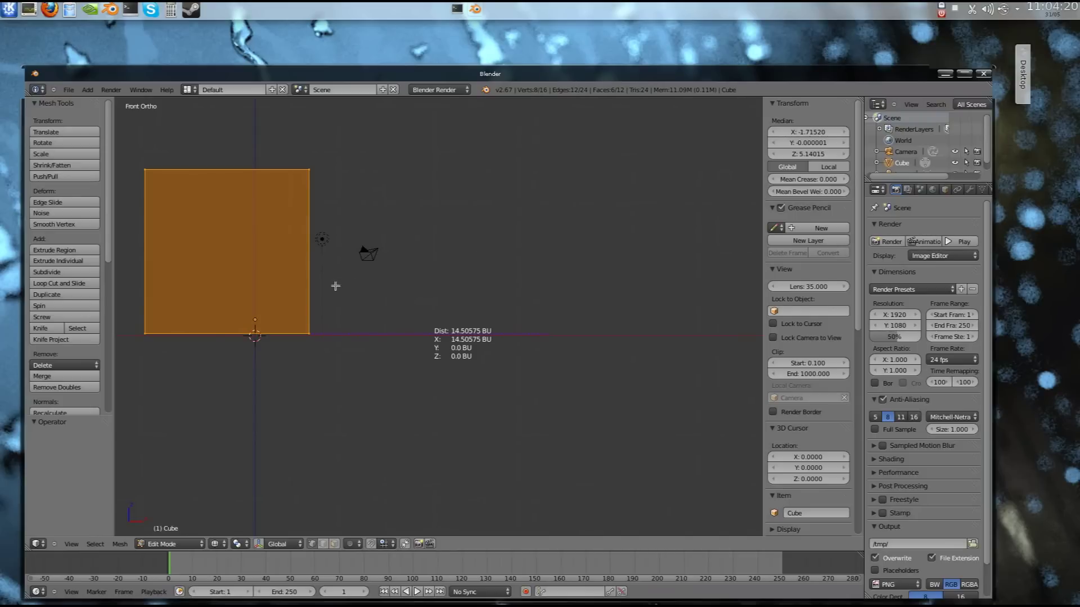
key(x)
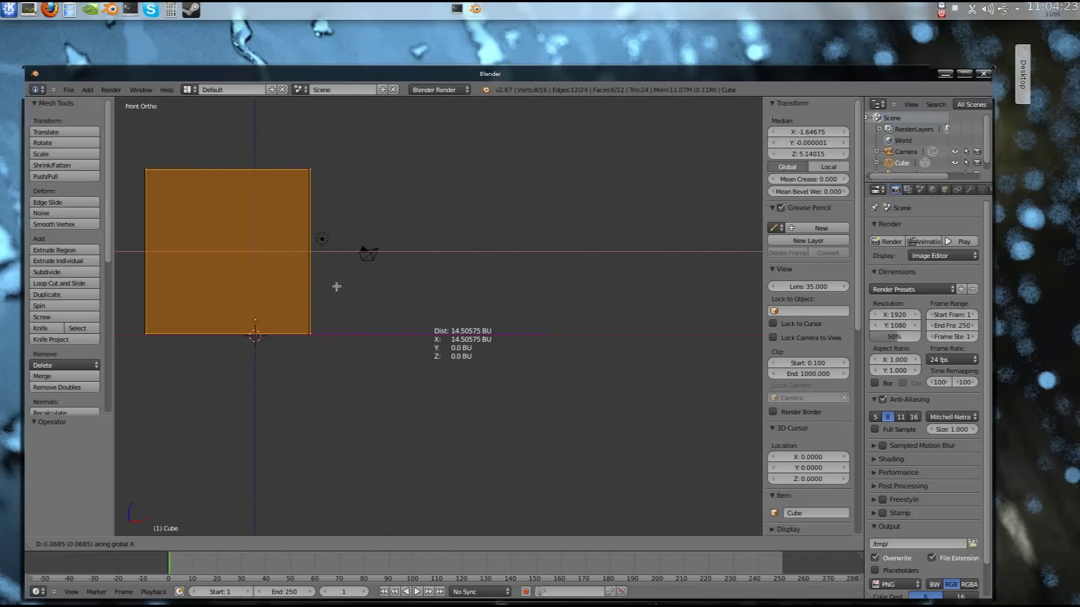
text(10| (1)
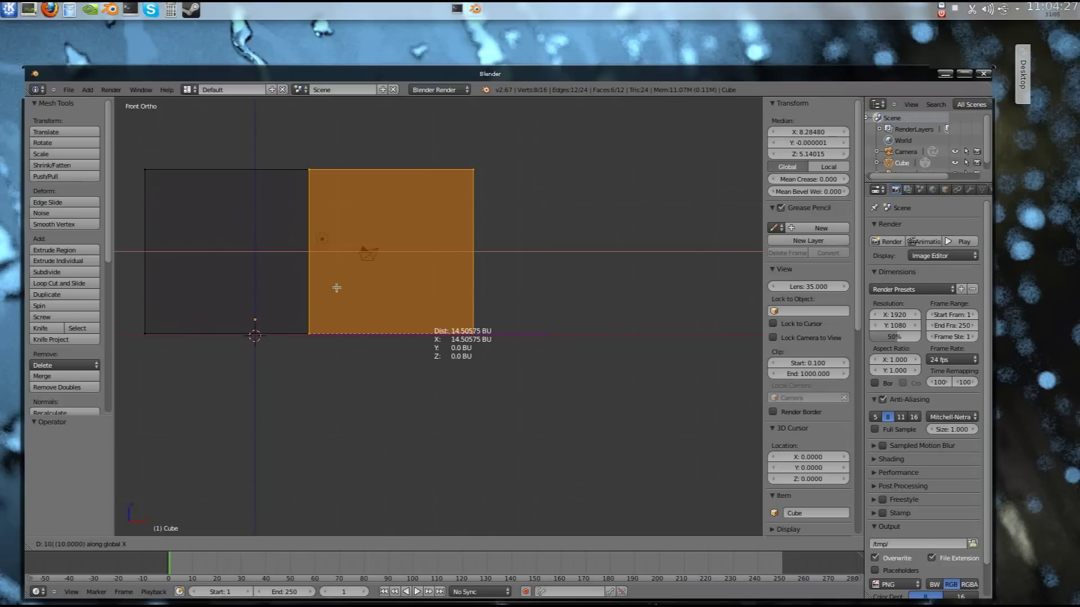
key(Return)
key(BackSpace)
key(BackSpace)
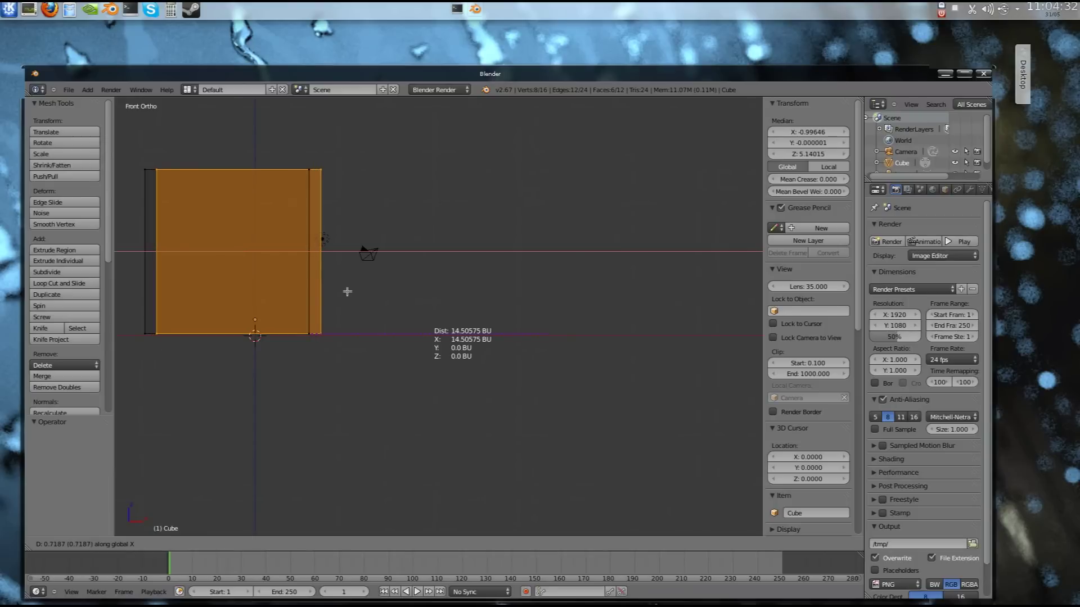
text(20| (2)
key(Return)
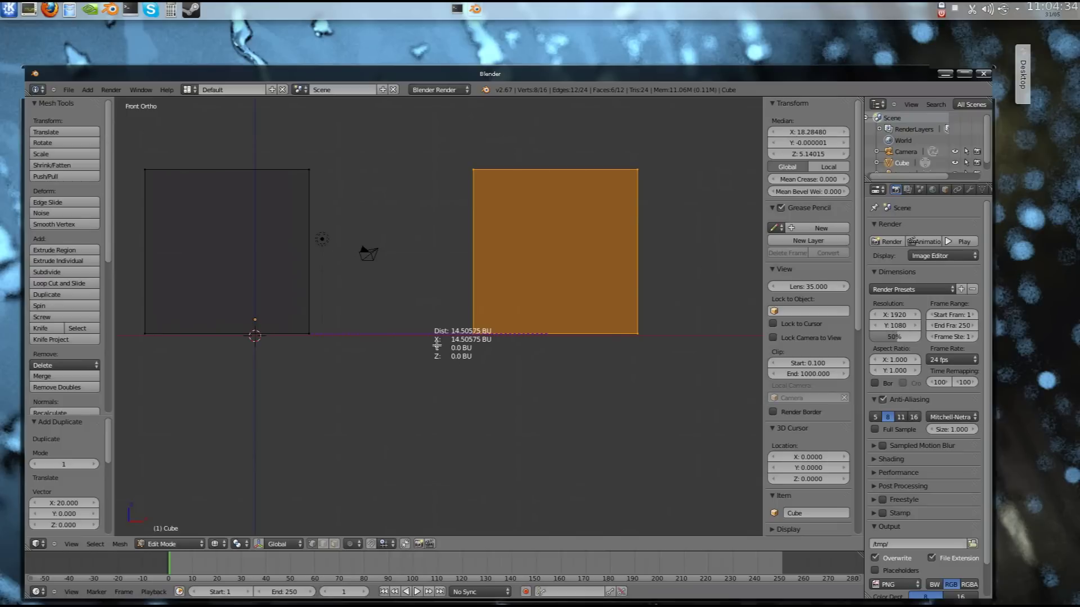
Select the facing lower front vertices of the two exactly spaced cubes and update the distance measurement between them.
middle_drag(389, 316, 435, 415)
right_click(493, 381)
middle_drag(494, 381, 531, 281)
middle_drag(555, 433, 469, 367)
shift+right_click(322, 375)
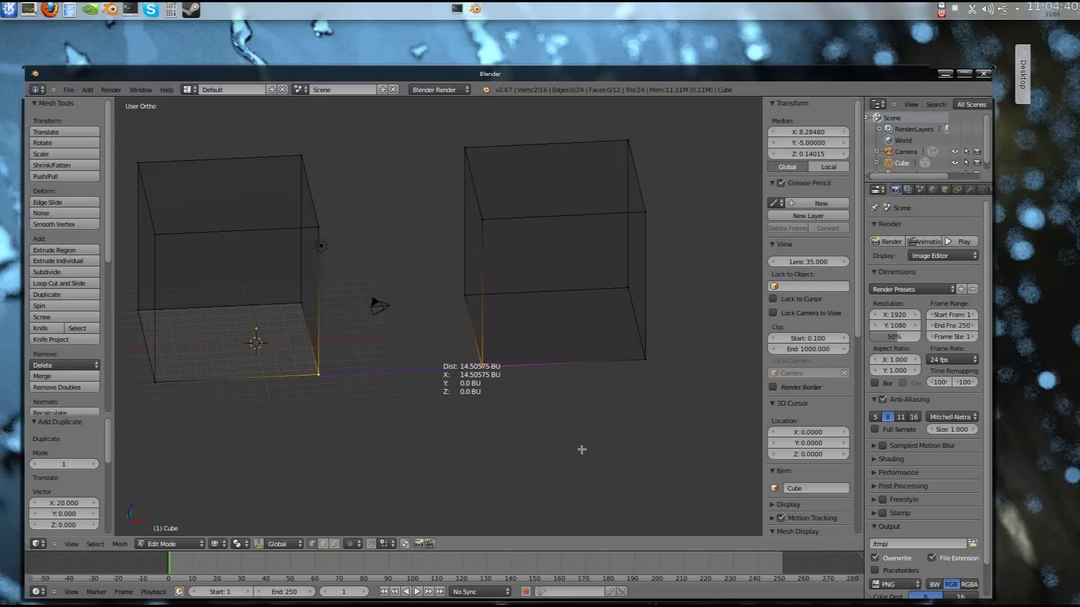
scroll(802, 449, down, 10)
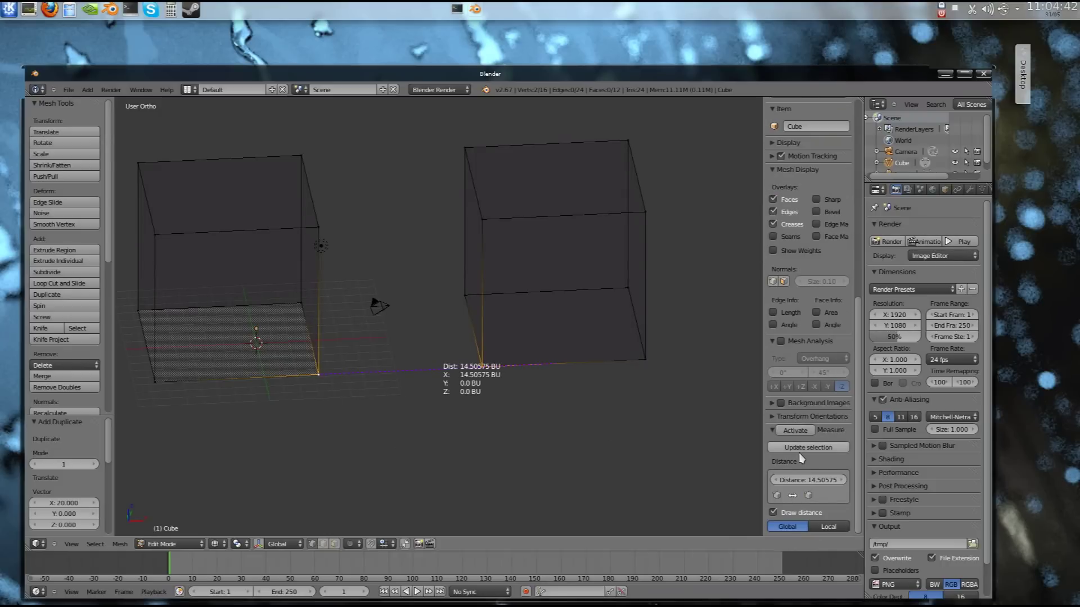
click(802, 448)
middle_drag(533, 429, 526, 396)
key(KP_1)
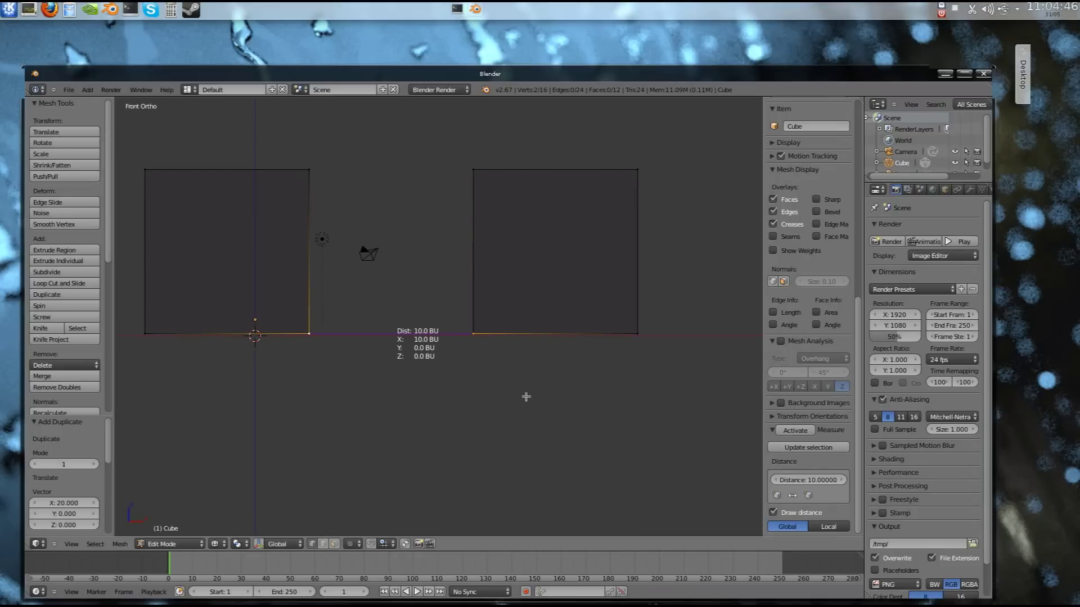
Switch to solid shading in Object Mode and delete the lamp and the camera from the scene.
mouse_move(469, 293)
middle_down()
mouse_move(340, 424)
mouse_move(390, 374)
mouse_move(369, 419)
mouse_move(512, 362)
mouse_move(433, 404)
mouse_move(434, 313)
mouse_move(385, 291)
mouse_move(379, 307)
middle_up()
key(z)
key(Tab)
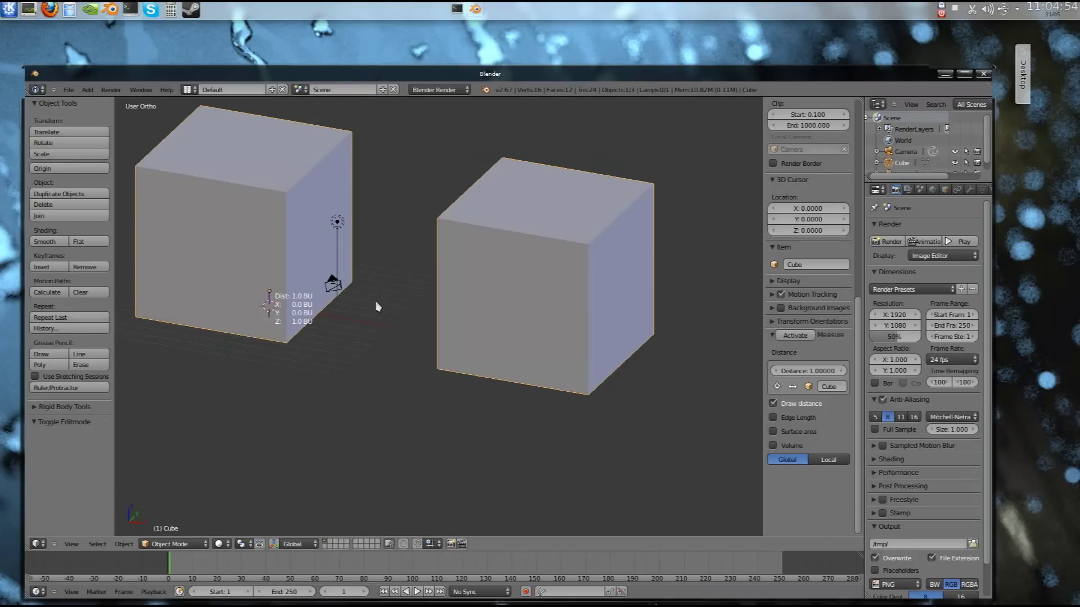
right_click(339, 225)
right_click(337, 282)
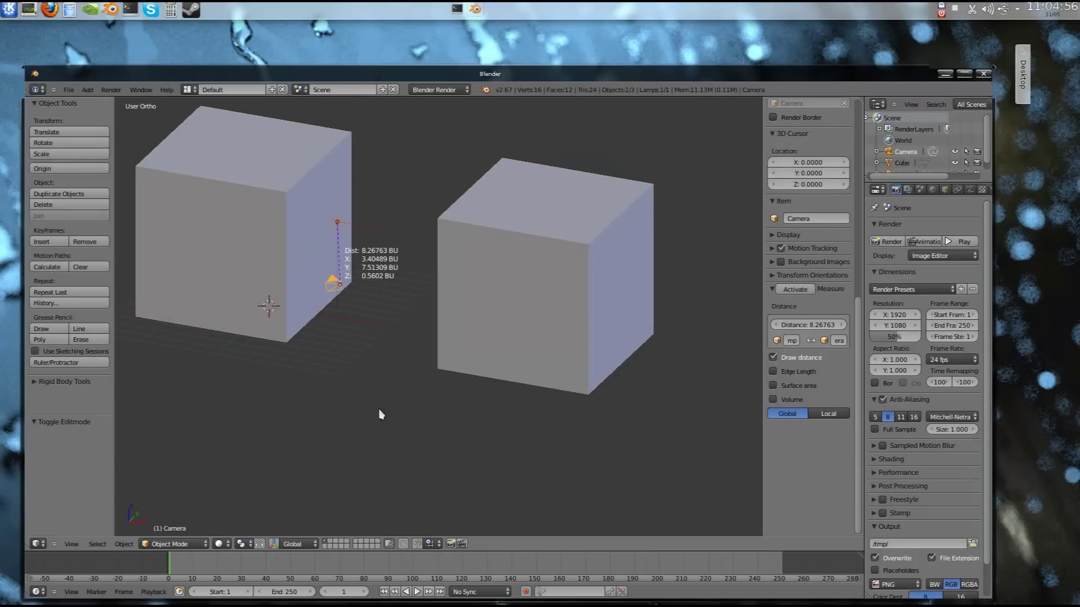
key(x)
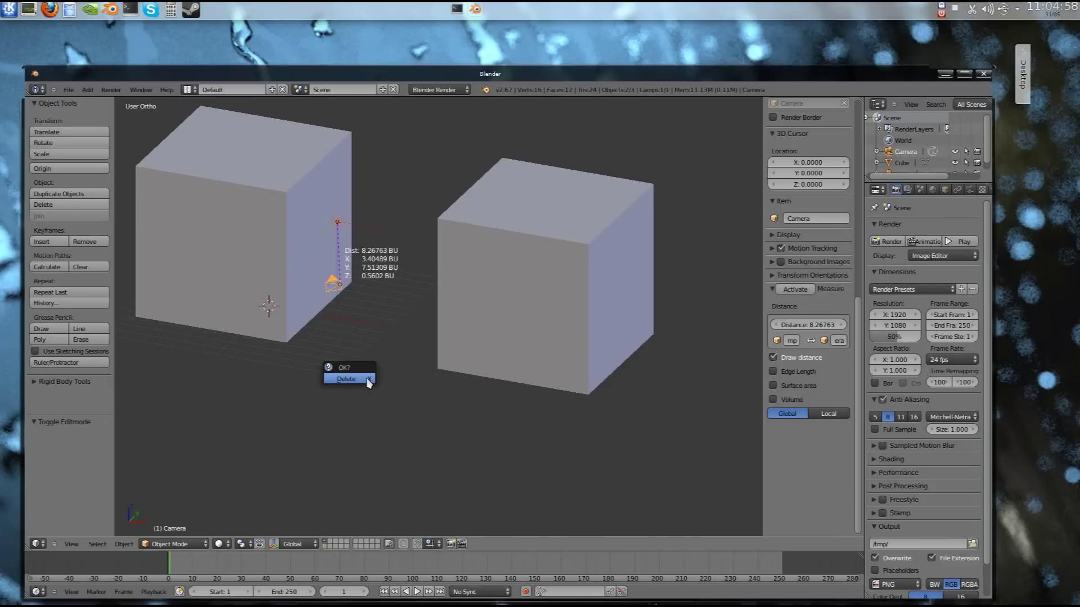
click(368, 380)
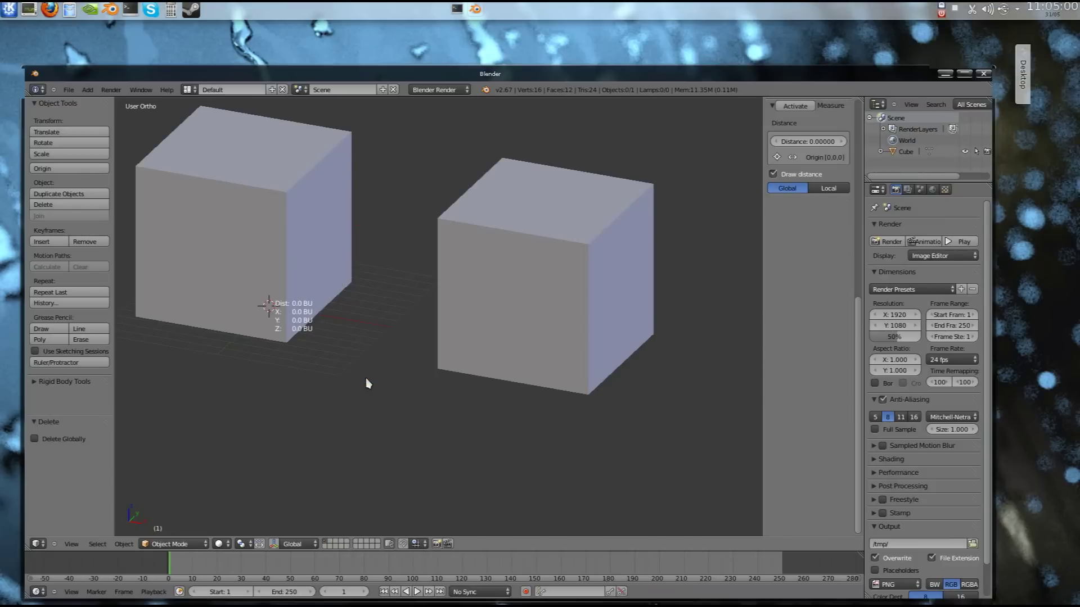
Return the two cubes to wireframe display in Edit Mode.
key(KP_1)
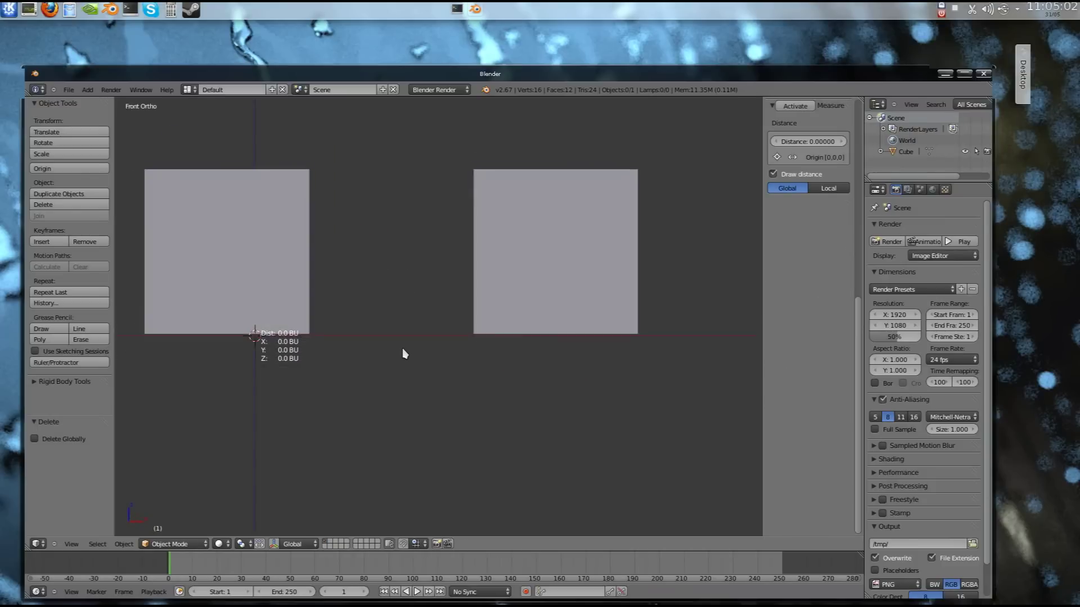
key(z)
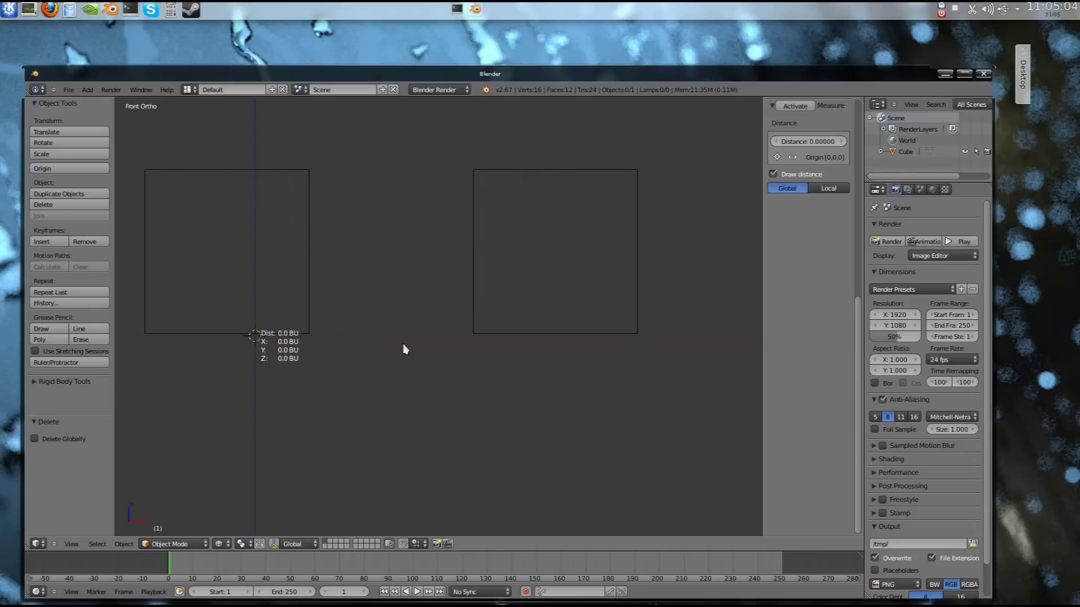
key(Tab)
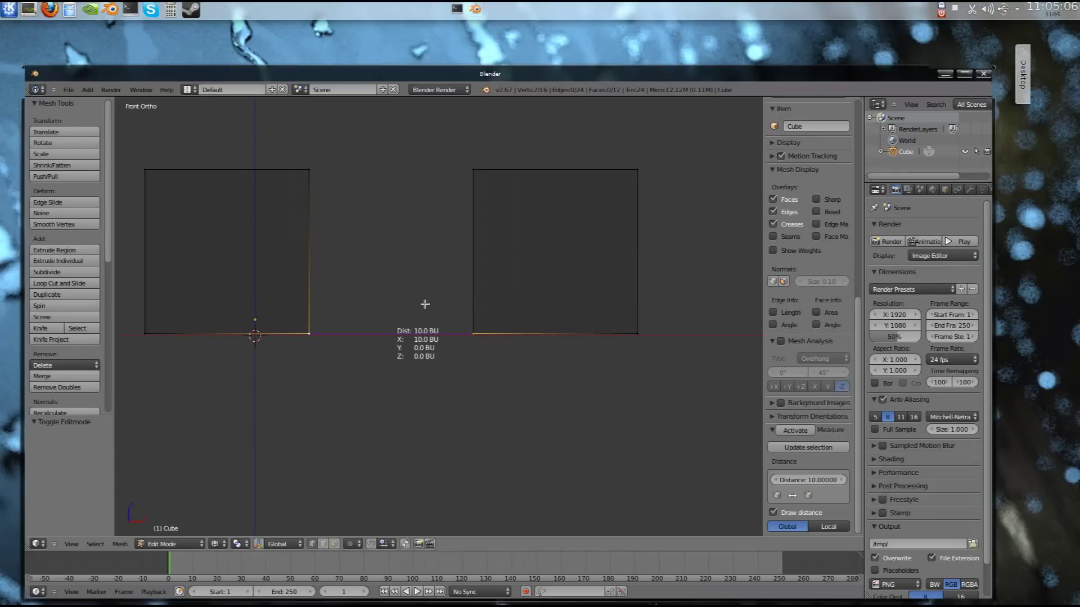
middle_drag(422, 306, 382, 280)
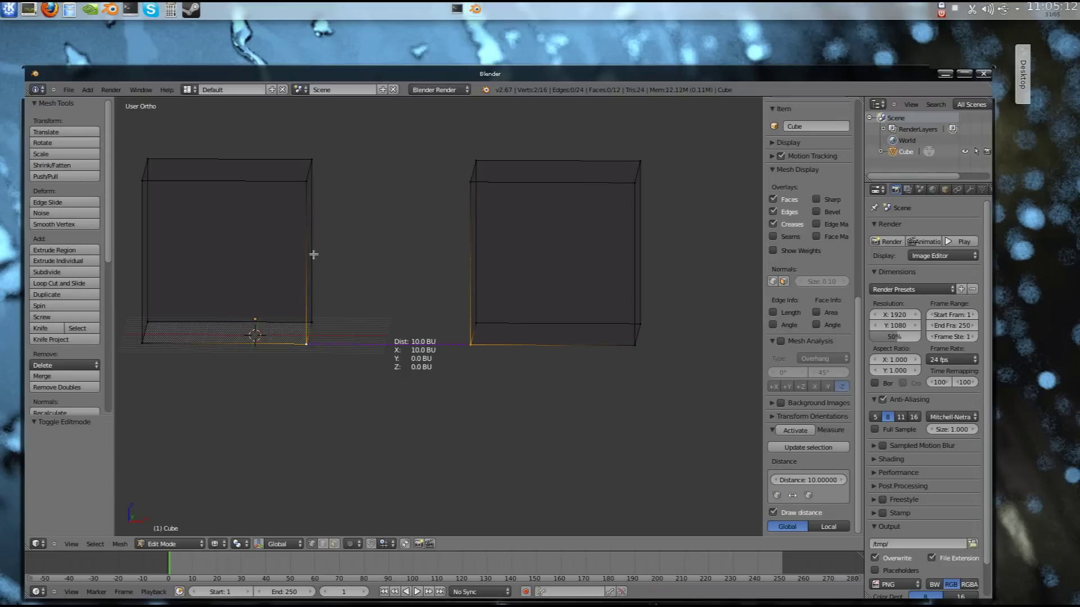
click(475, 254)
click(488, 248)
mouse_move(488, 248)
middle_down()
mouse_move(415, 363)
mouse_move(329, 300)
middle_up()
key(z)
key(z)
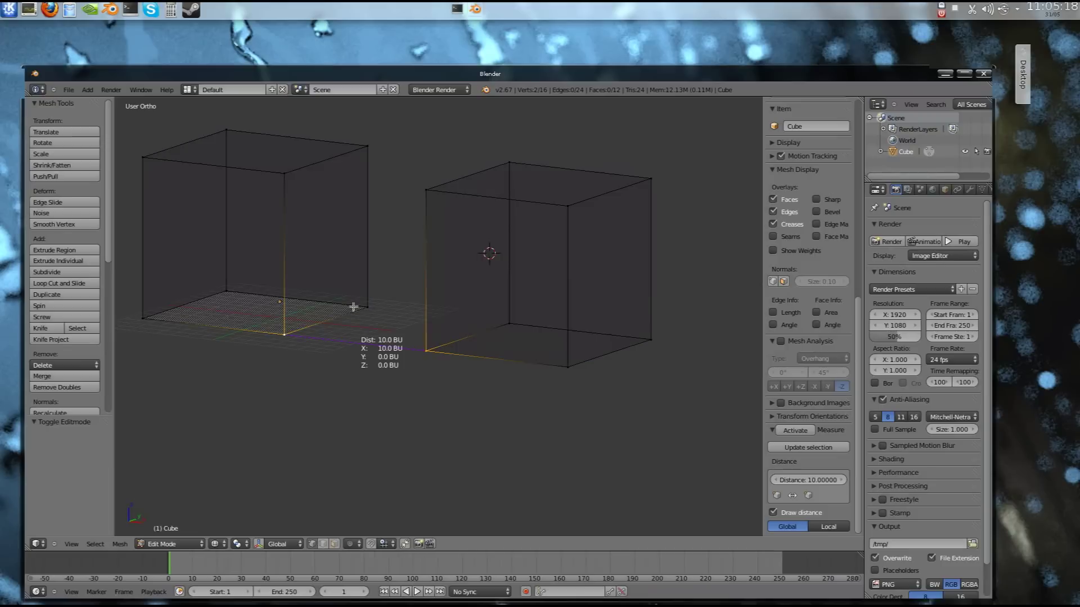
Clear the selection and add one horizontal loop cut around the original cube near mid-height.
key(a)
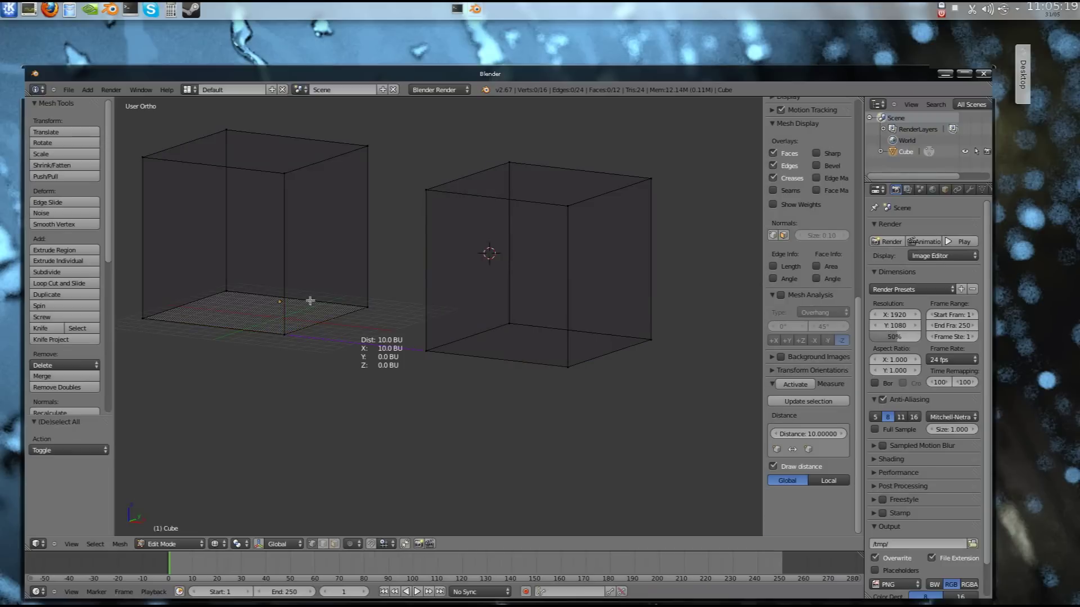
key(ctrl+r)
click(320, 246)
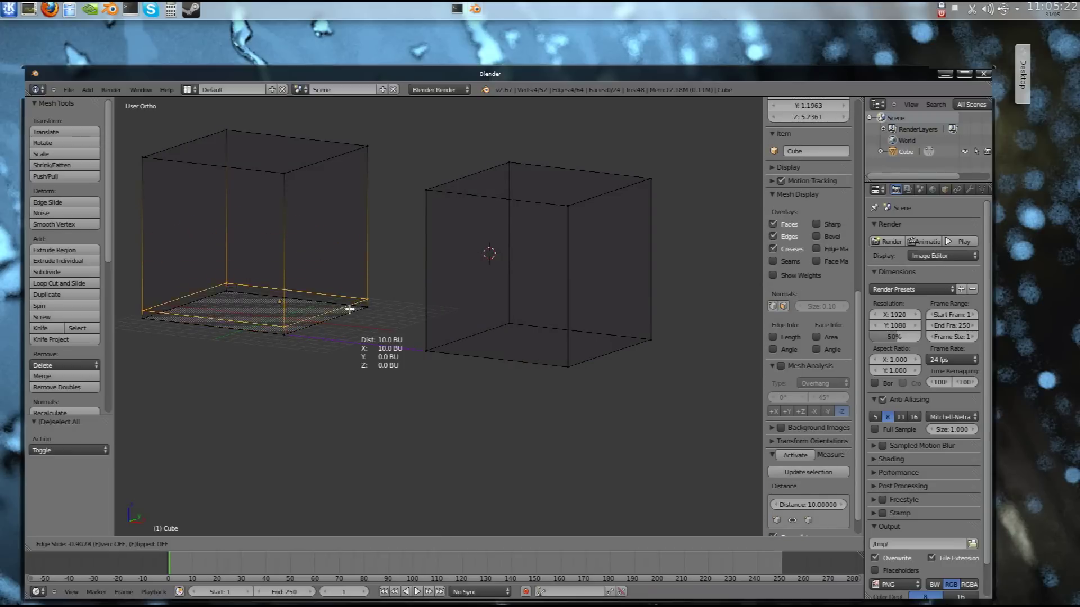
click(347, 260)
mouse_move(347, 275)
middle_down()
mouse_move(354, 340)
mouse_move(336, 277)
middle_up()
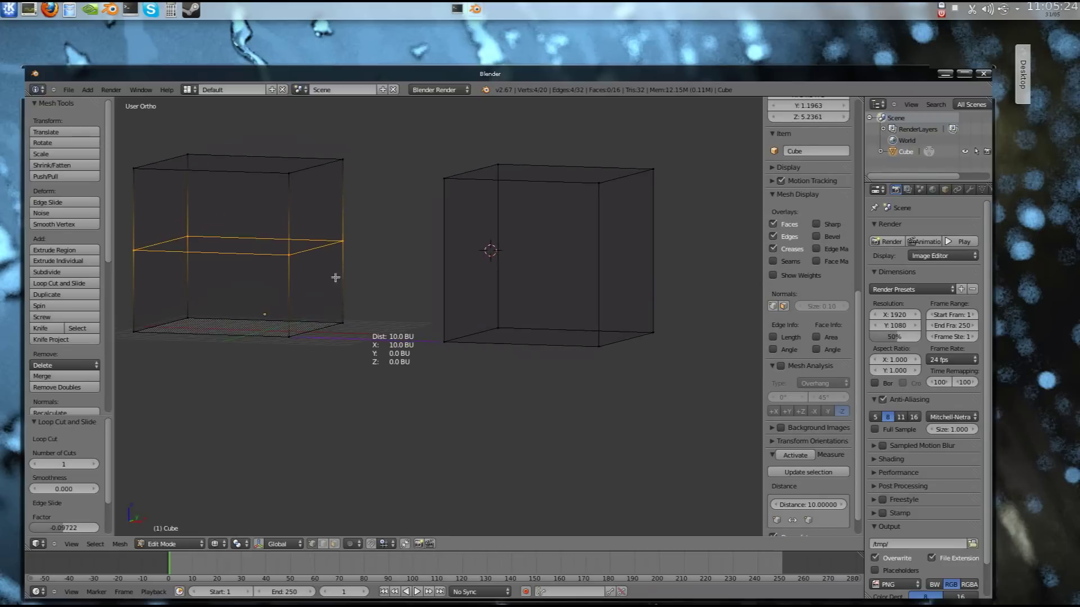
Extrude the lower half of the original cube's side face about 0.205 units along X toward the copy.
middle_drag(364, 378, 319, 243)
right_click(318, 243)
shift+right_click(302, 262)
shift+right_click(303, 345)
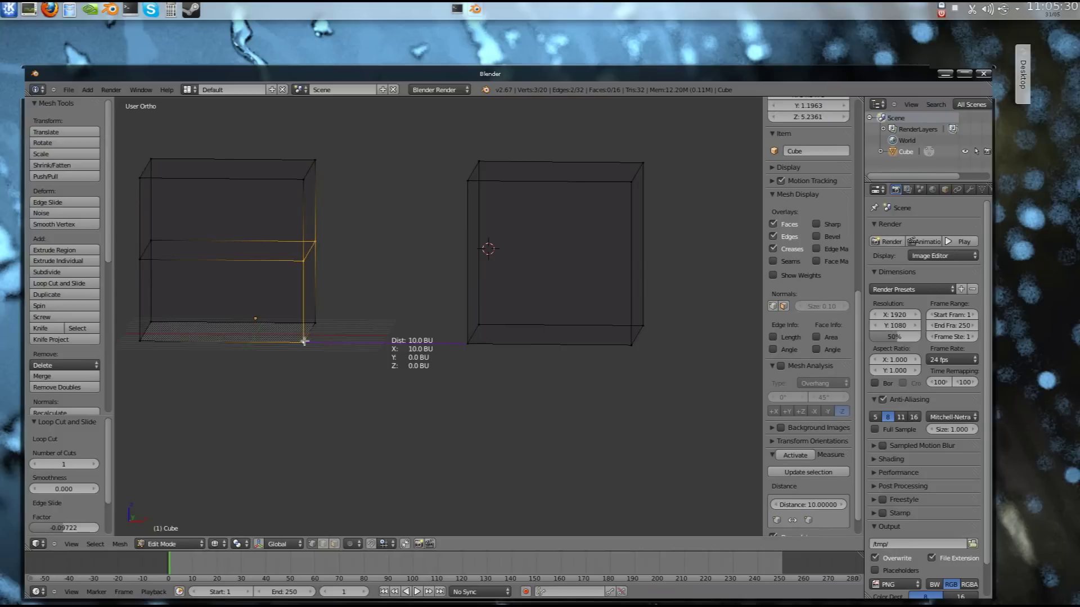
shift+right_click(317, 324)
middle_drag(361, 402, 395, 402)
middle_drag(441, 376, 422, 378)
key(KP_1)
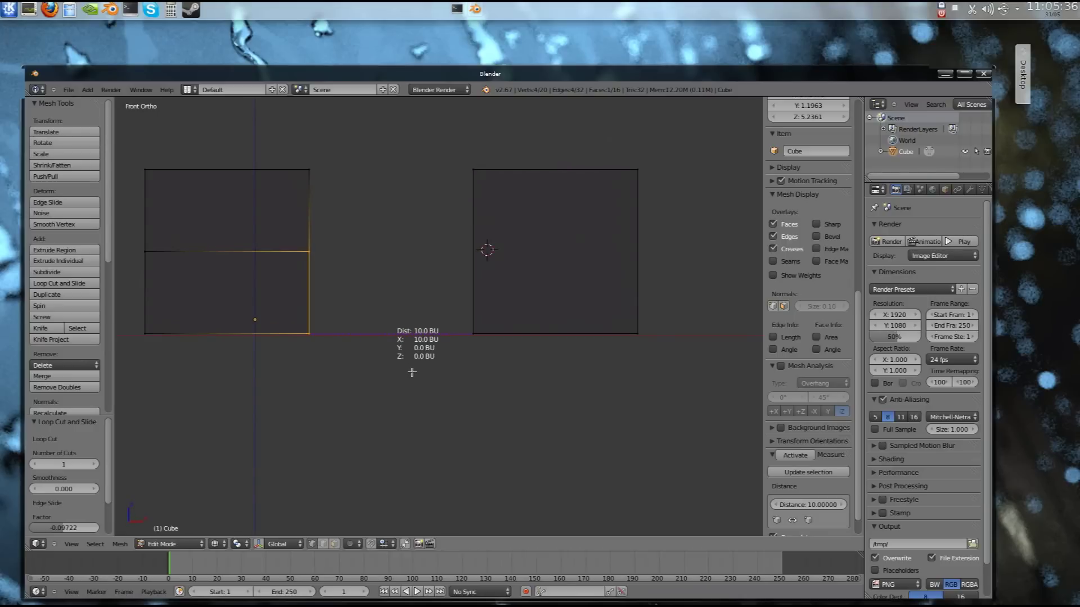
key(ctrl+r)
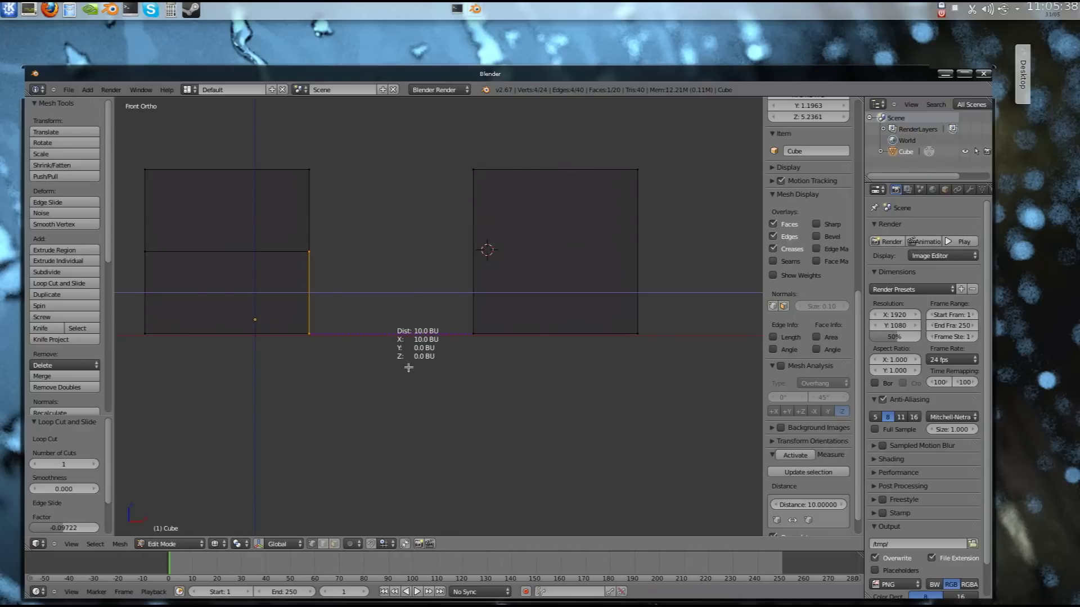
click(409, 368)
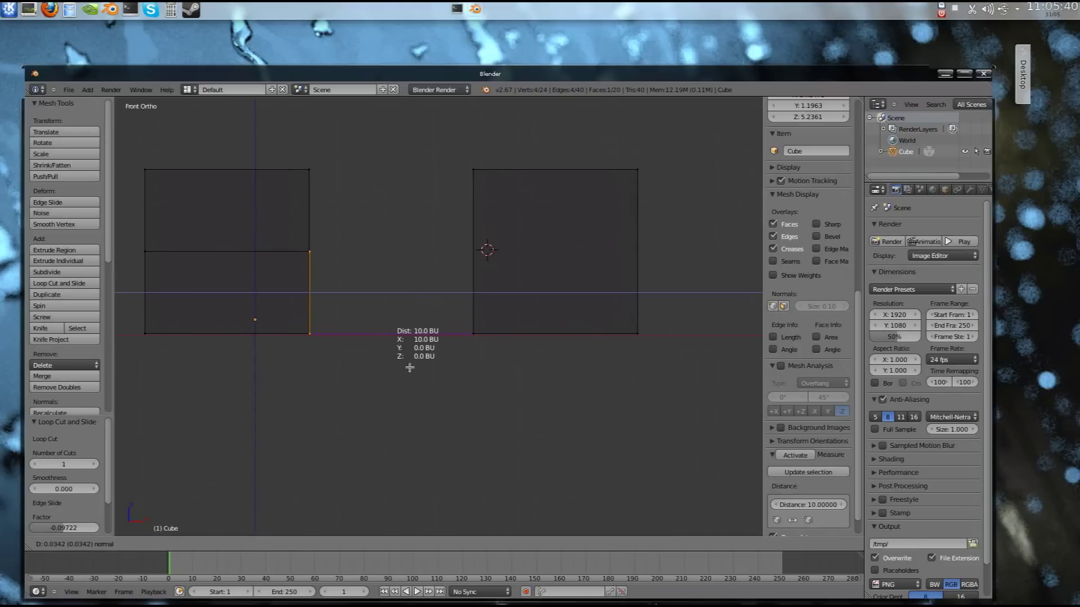
right_click(410, 368)
middle_drag(404, 380, 435, 372)
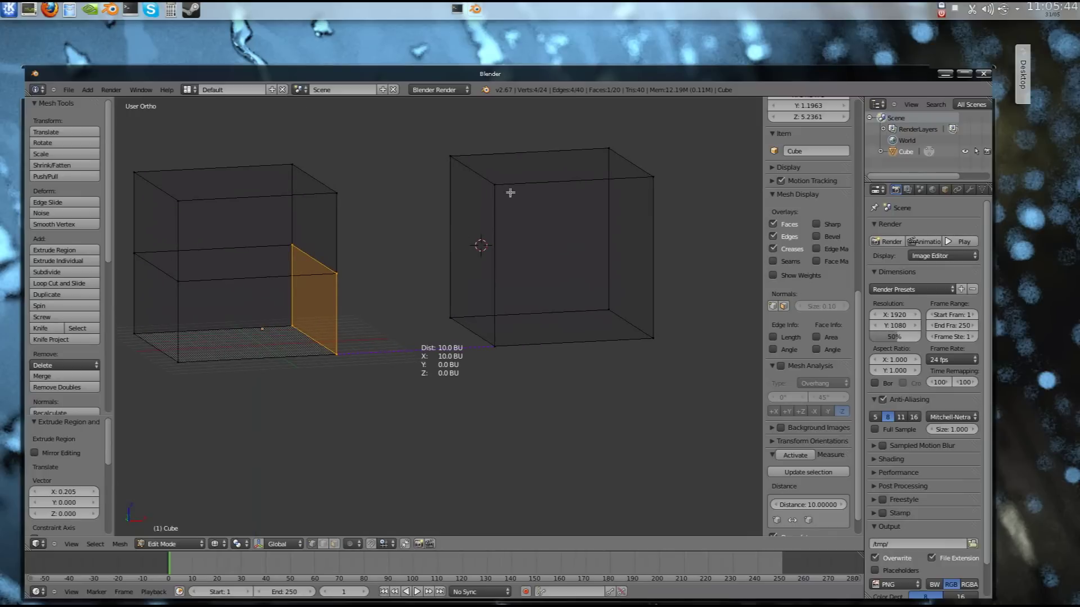
Add one horizontal loop cut around the copied cube at mid-height.
right_click(493, 212)
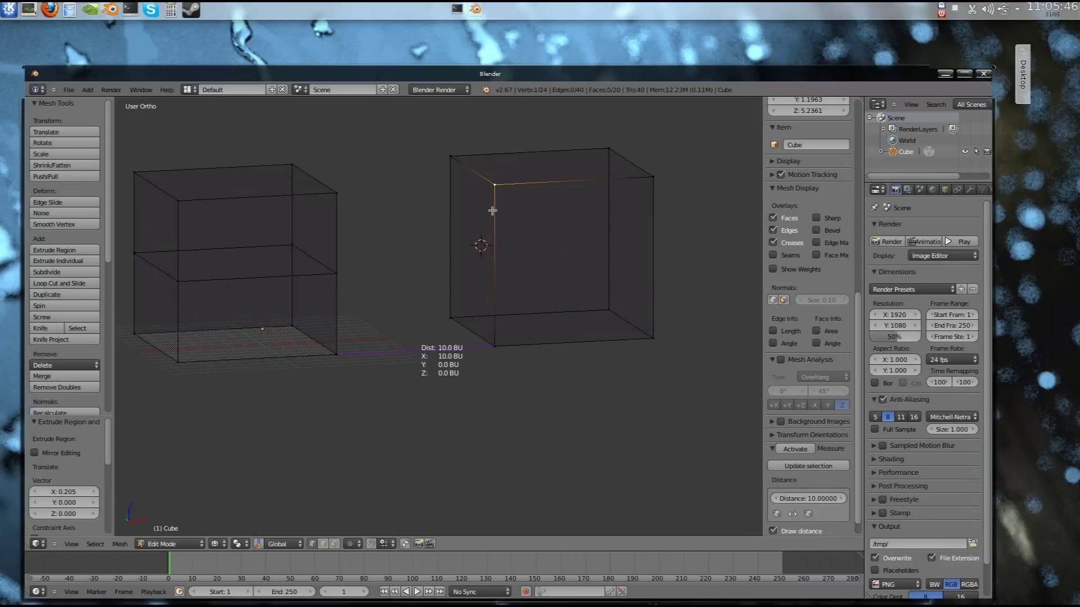
key(ctrl+r)
click(498, 238)
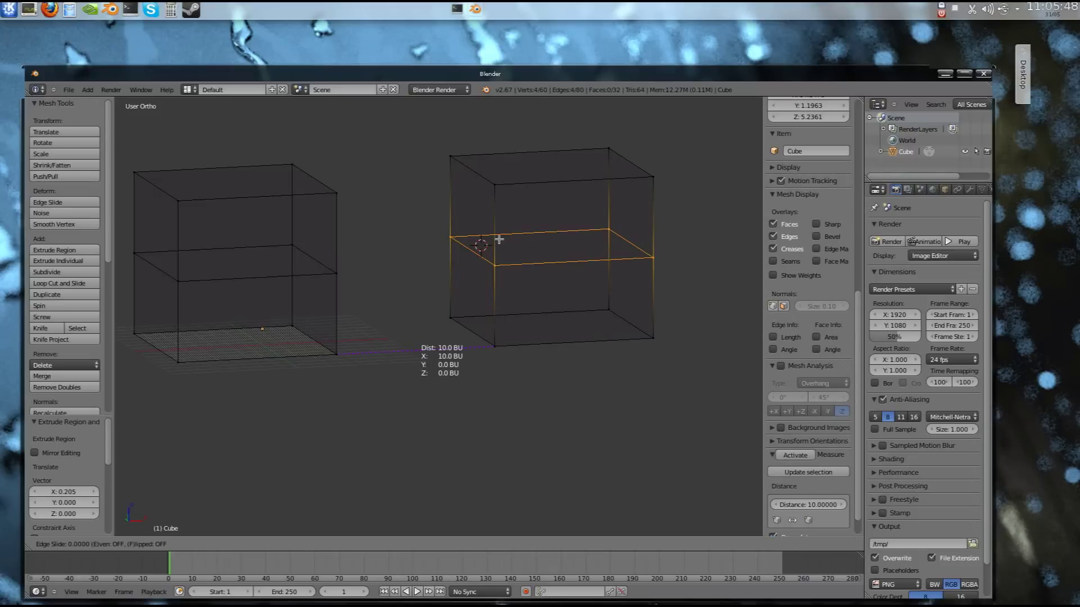
click(499, 239)
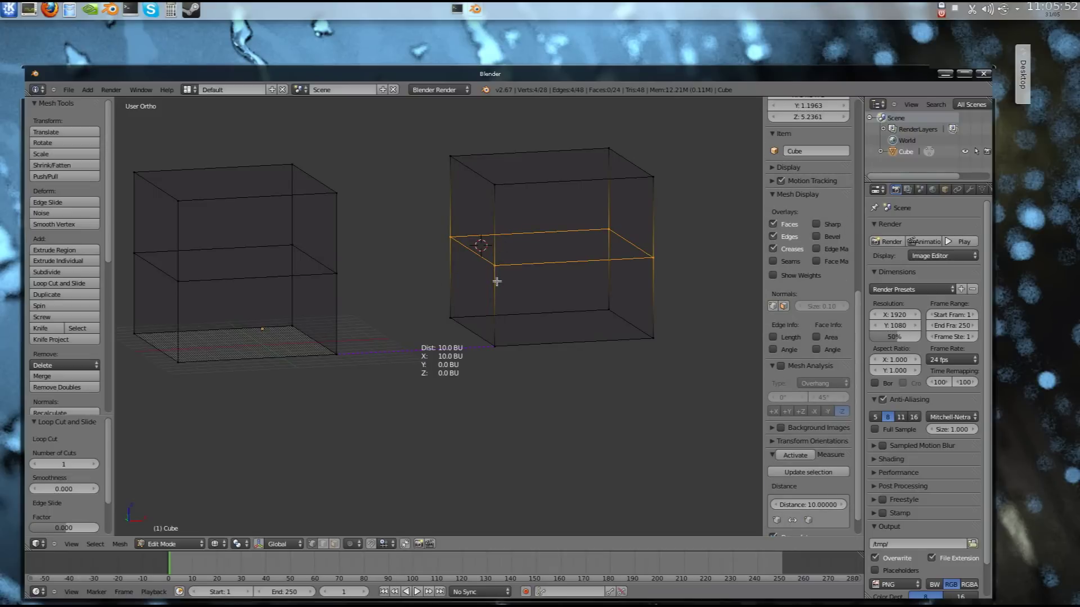
Fill a top face across the gap between the inner mid-height vertices of the two cubes.
right_click(494, 266)
shift+right_click(328, 267)
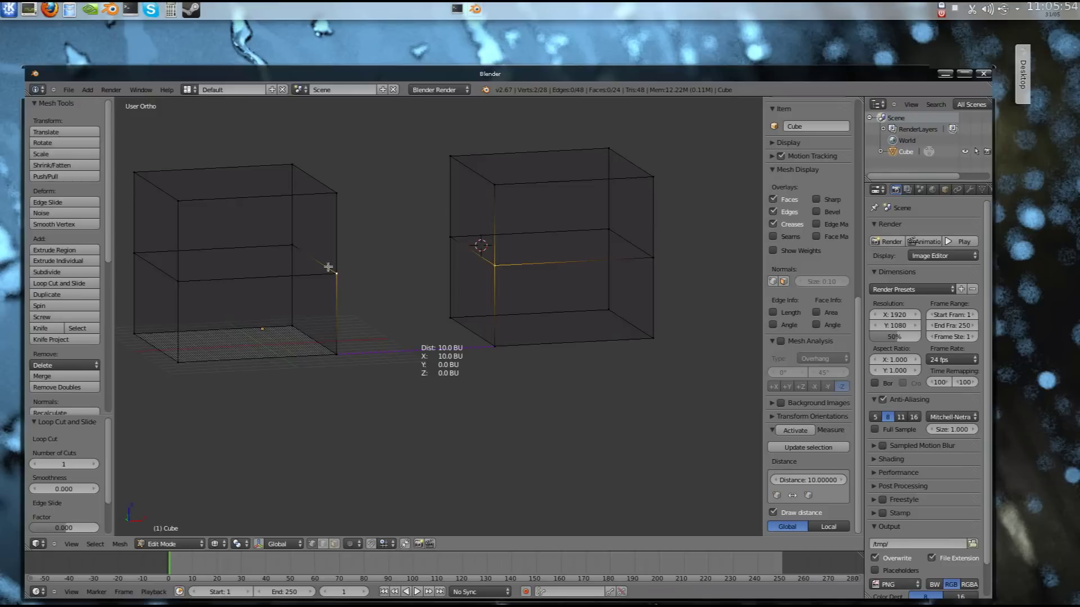
shift+right_click(301, 248)
shift+right_click(445, 238)
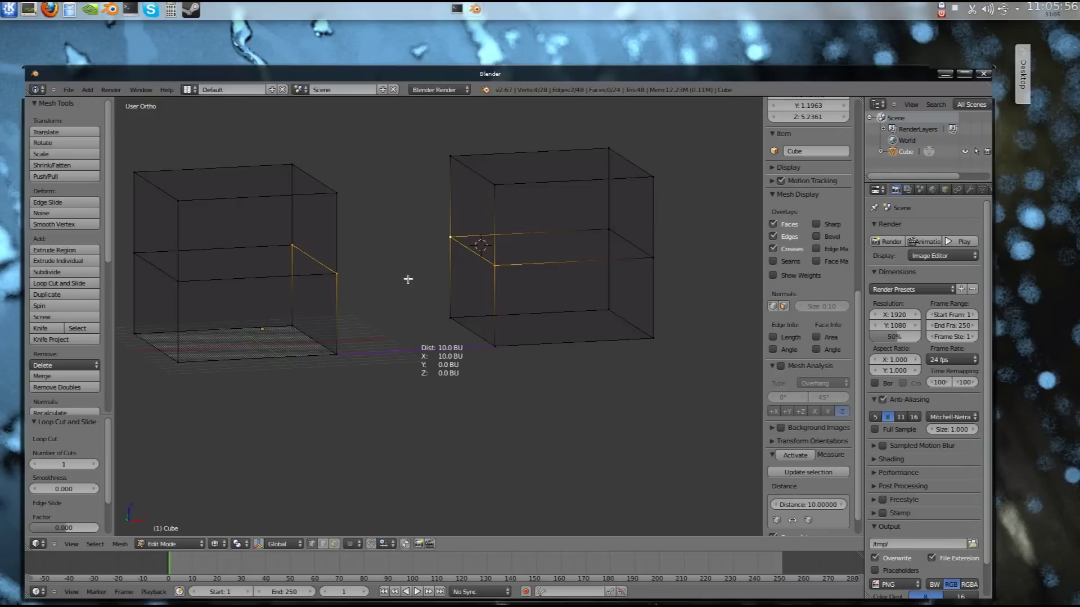
key(f)
Fill the front face between the lower halves of the two cubes.
right_click(494, 267)
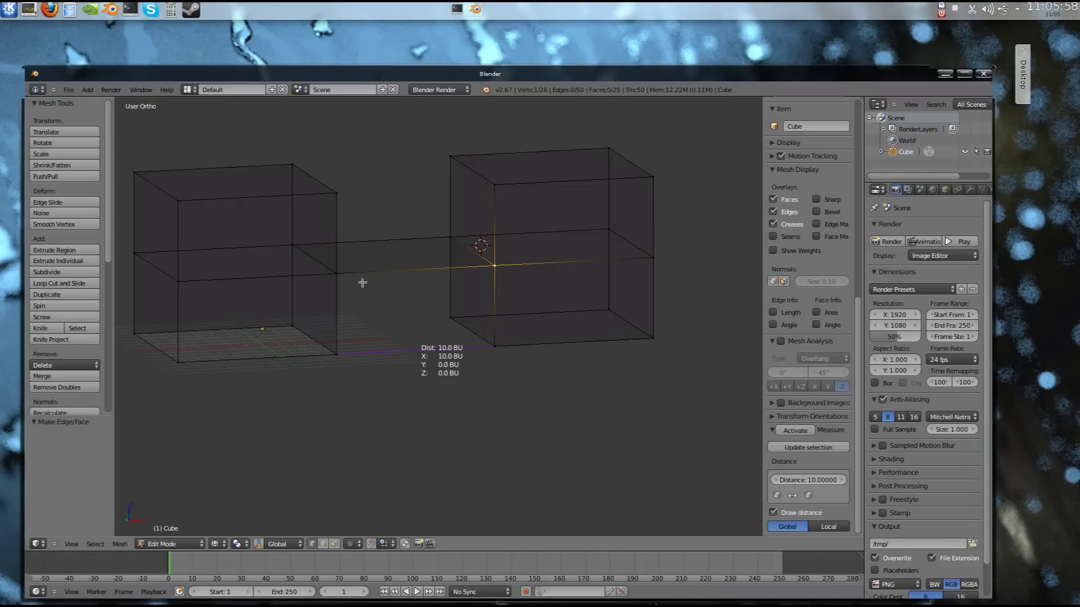
shift+right_click(339, 275)
shift+right_click(337, 351)
shift+right_click(491, 344)
key(f)
Connect one pair of facing bottom corners of the two cubes with an edge across the gap.
middle_drag(491, 376, 484, 289)
right_click(494, 276)
shift+right_click(337, 243)
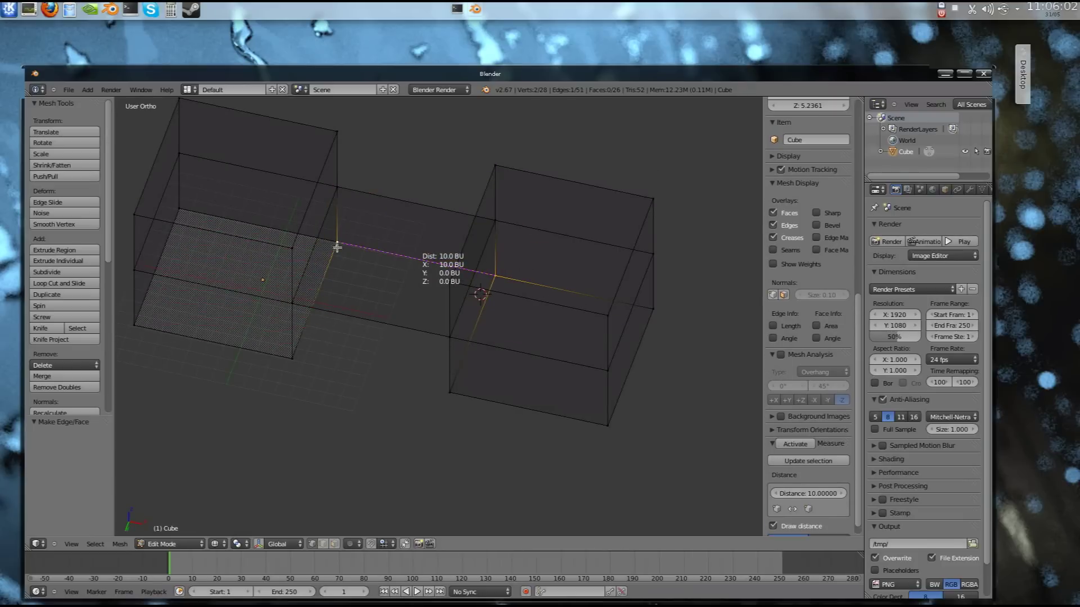
shift+right_click(295, 305)
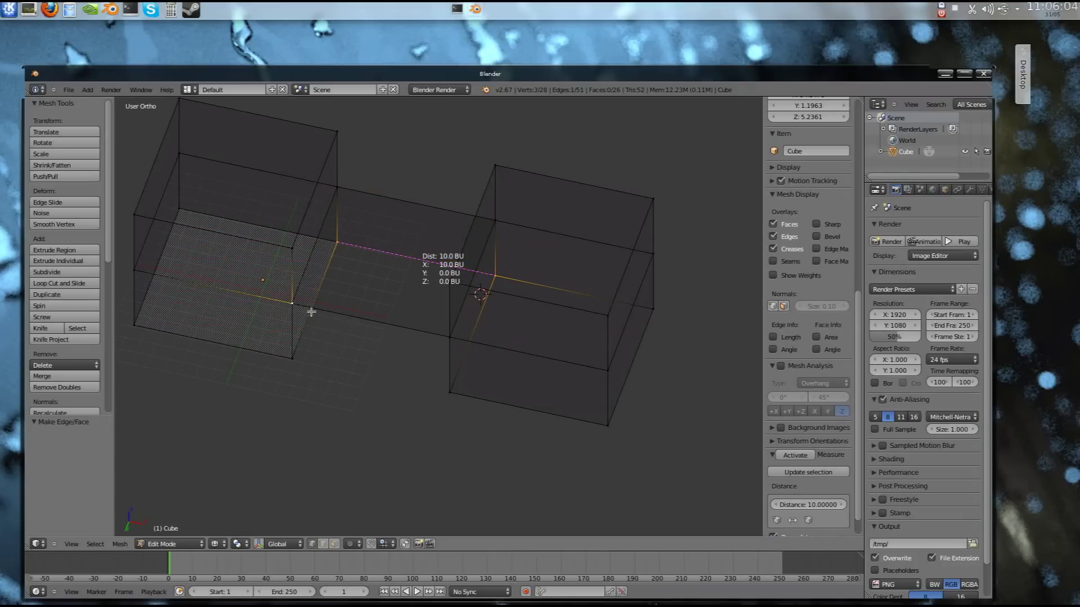
middle_drag(356, 328, 291, 313)
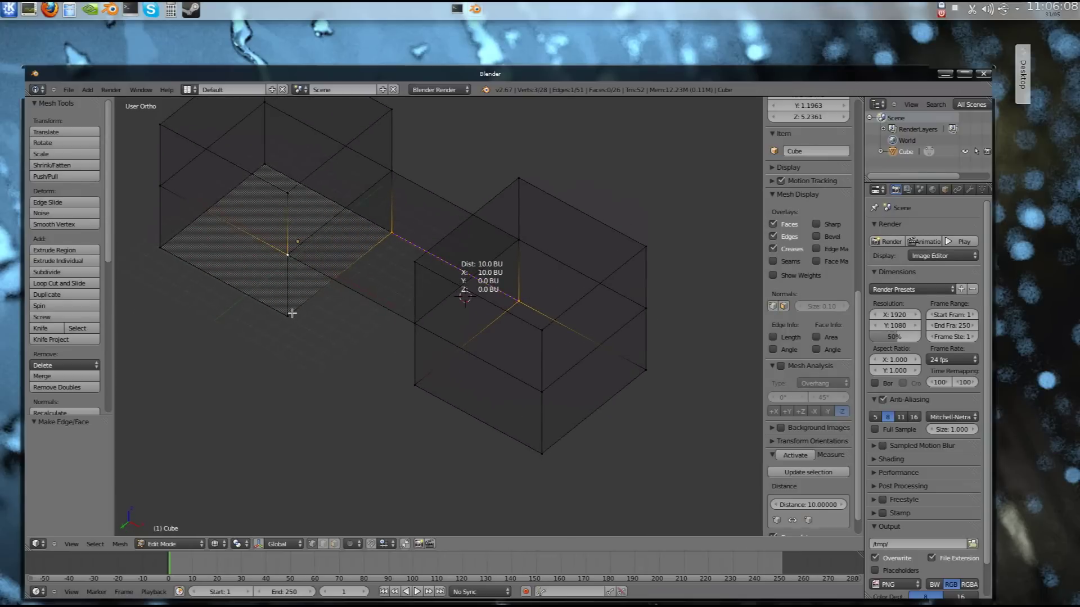
right_click(288, 317)
shift+right_click(414, 386)
key(f)
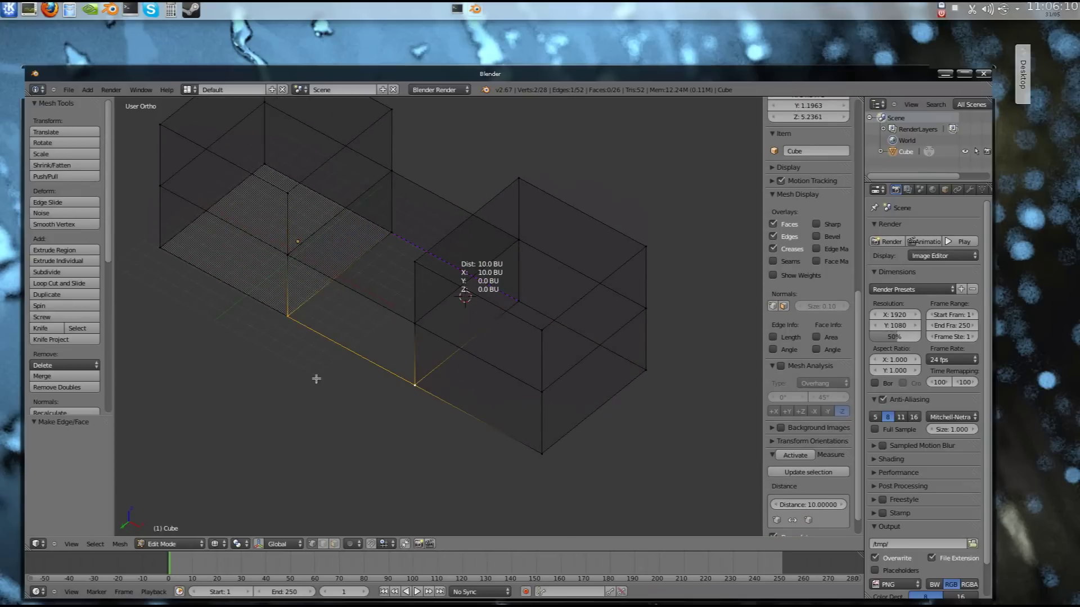
Add the opposite pair of facing bottom corners to the selection and fill the underside between the cubes.
middle_drag(316, 379, 344, 373)
shift+right_click(448, 228)
shift+right_click(527, 318)
key(f)
Fill the remaining rear face between the lower halves of the two cubes.
middle_drag(446, 309, 525, 378)
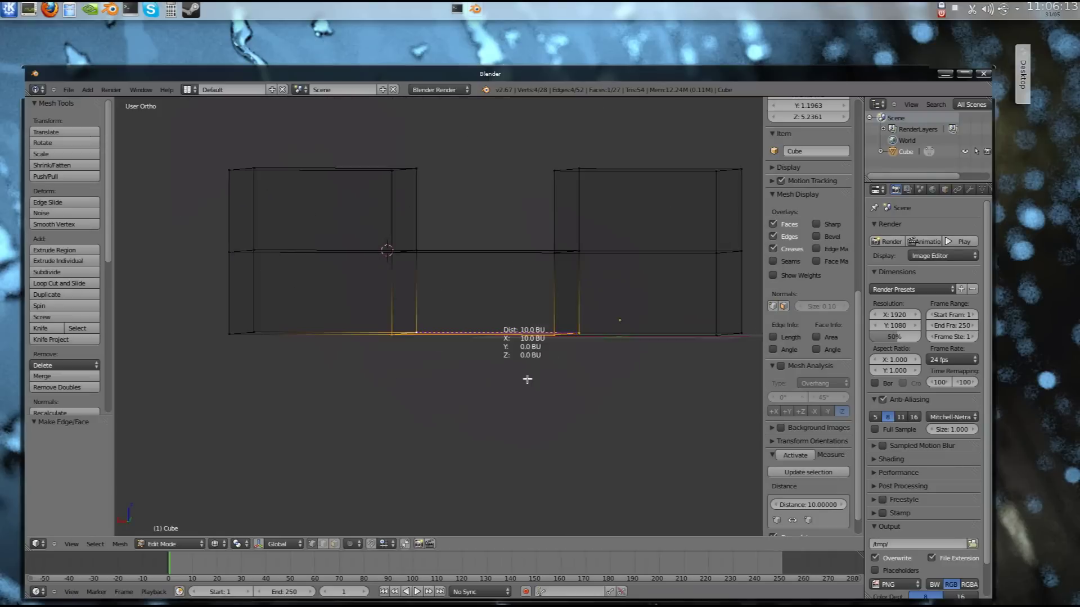
right_click(556, 253)
shift+right_click(392, 252)
shift+right_click(388, 336)
shift+right_click(558, 338)
key(f)
Leave Edit Mode and examine the bridged block in solid shading from several angles, including the front view.
middle_drag(535, 372, 538, 392)
key(Tab)
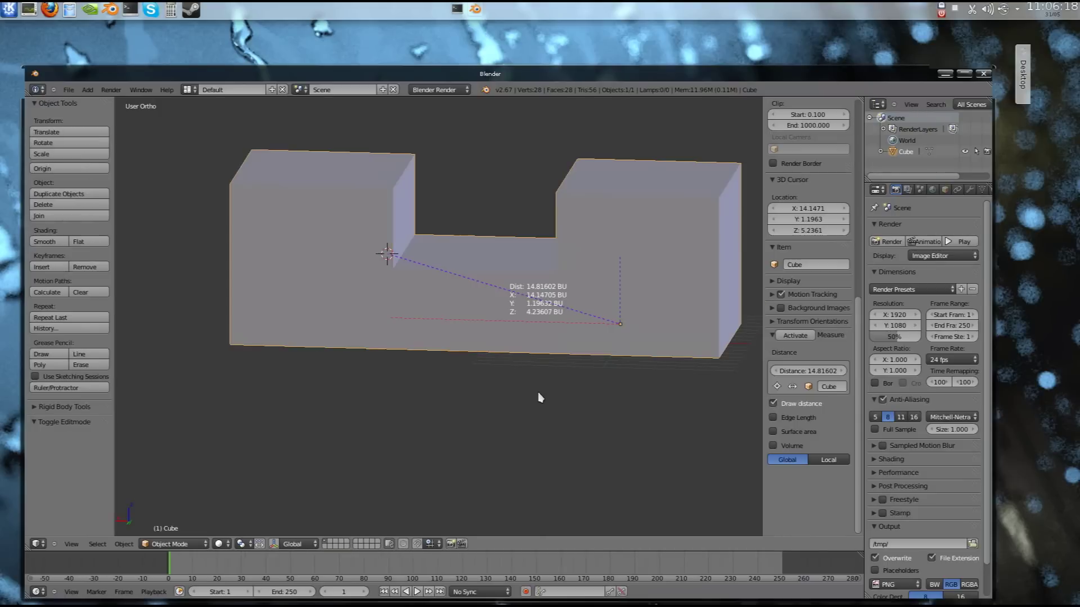
middle_drag(569, 333, 444, 302)
scroll(455, 307, down, 1)
scroll(465, 309, up, 3)
scroll(463, 313, down, 3)
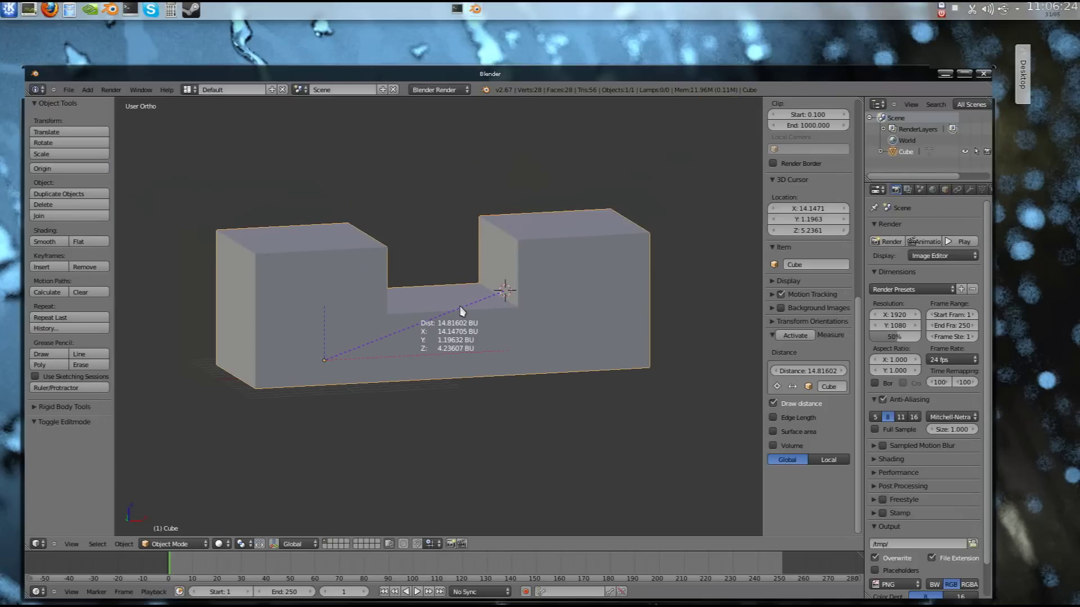
key(KP_1)
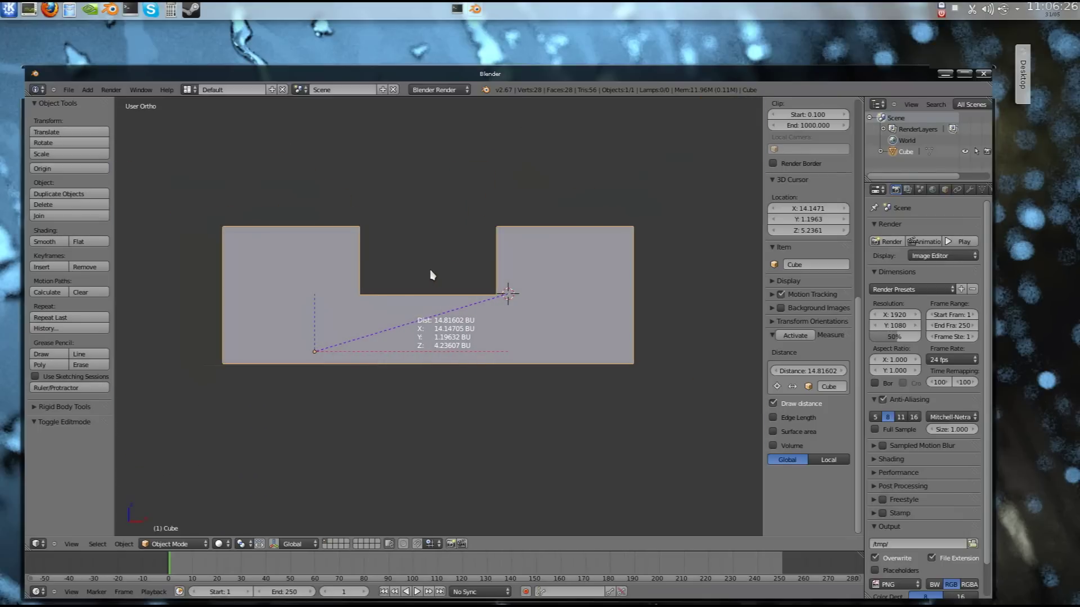
middle_drag(431, 275, 447, 286)
Compare the bridge's edges and faces in Edit Mode with the block's shaded look in Object Mode.
key(Tab)
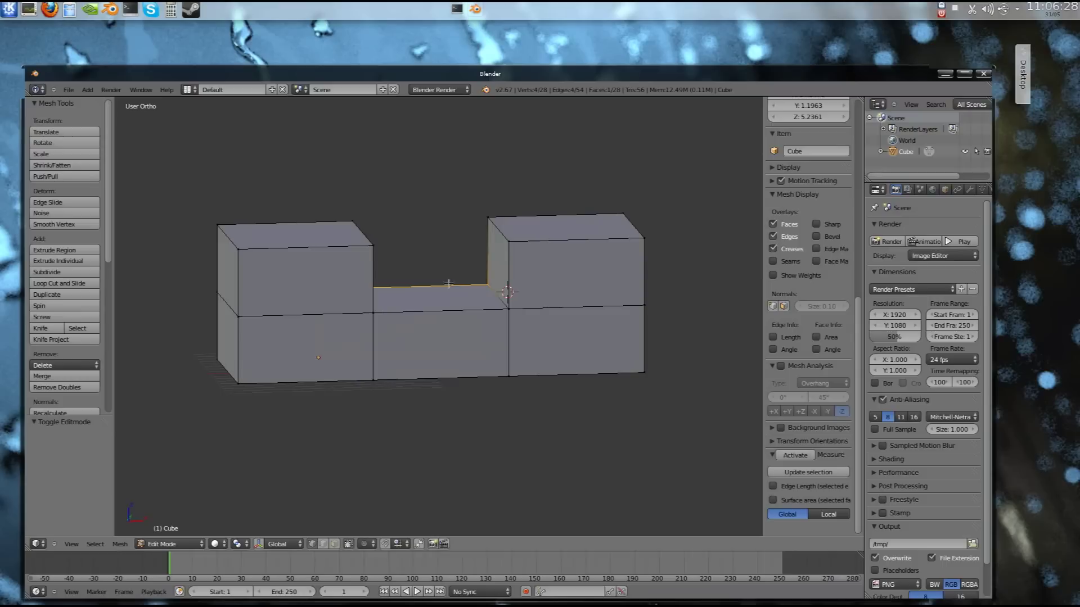
scroll(453, 285, up, 5)
scroll(458, 282, down, 4)
middle_drag(458, 282, 450, 262)
key(Tab)
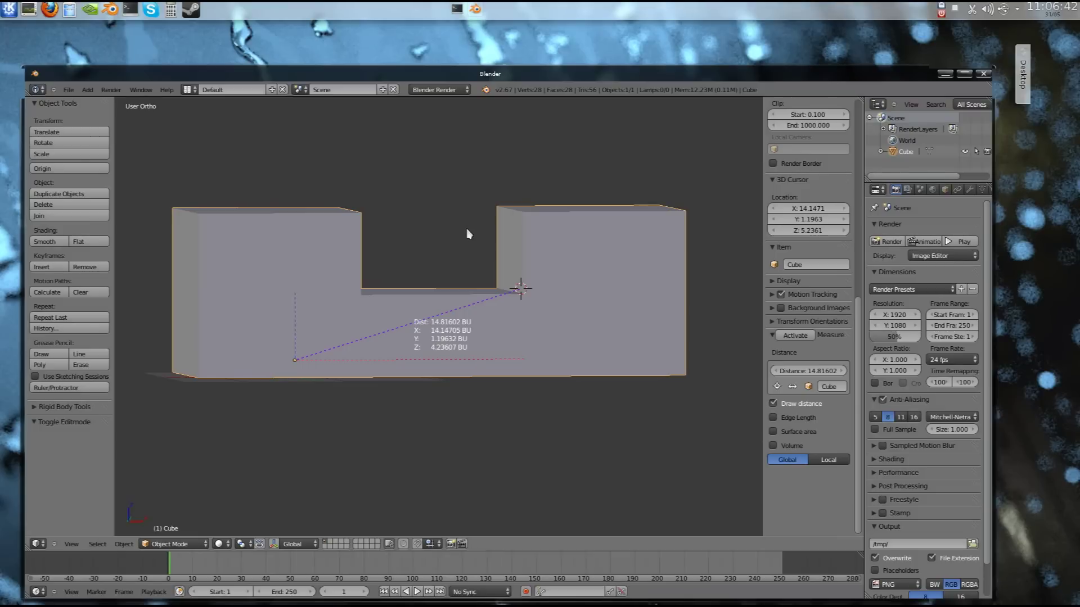
key(Tab)
scroll(470, 233, up, 2)
scroll(472, 234, down, 3)
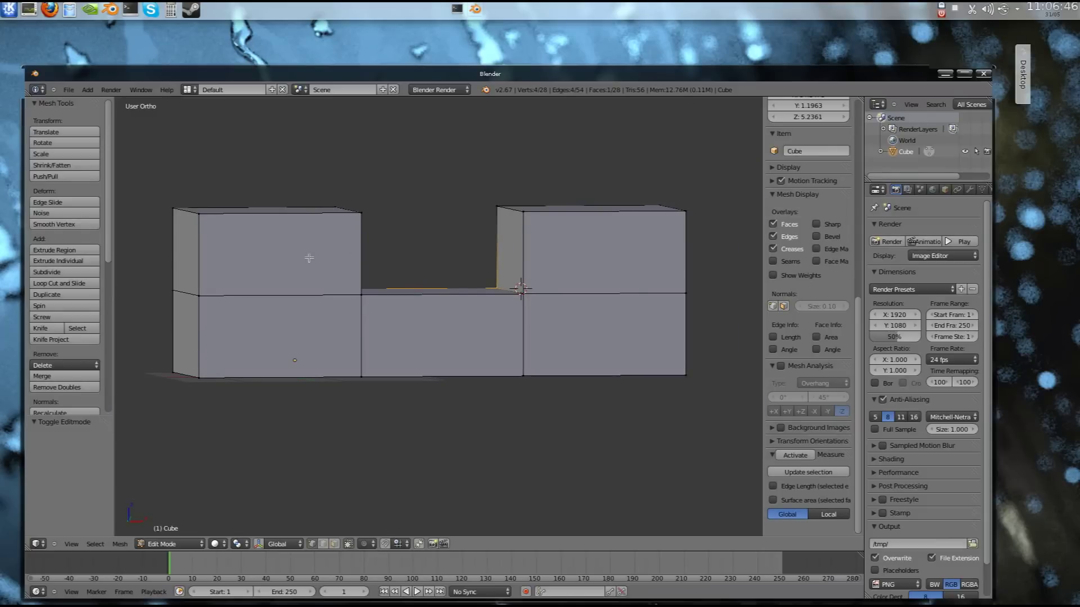
middle_drag(309, 258, 337, 280)
right_click(409, 260)
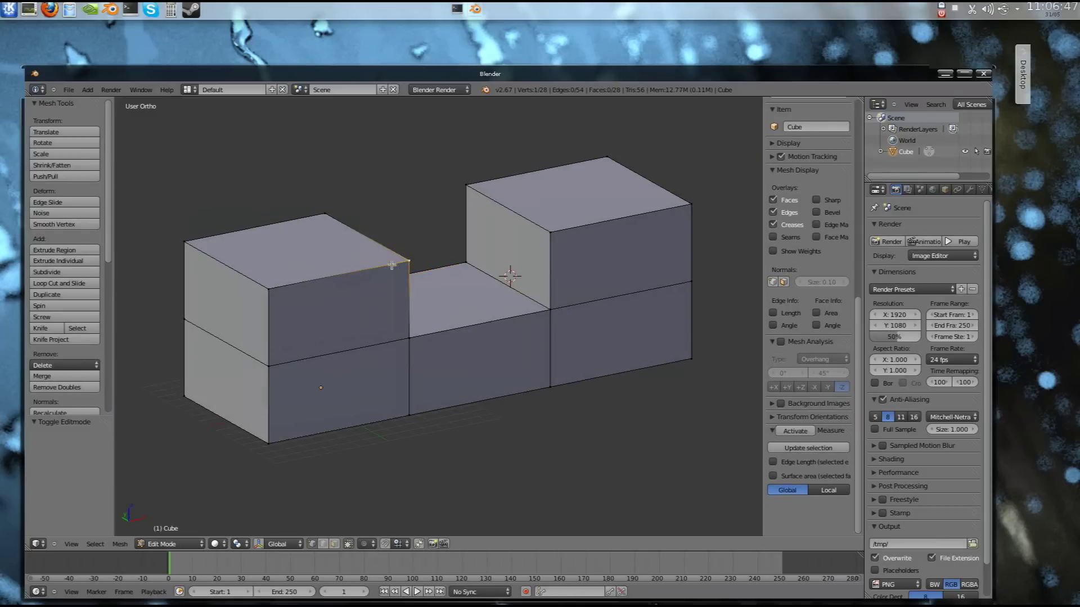
shift+right_click(264, 290)
shift+right_click(272, 366)
shift+right_click(407, 339)
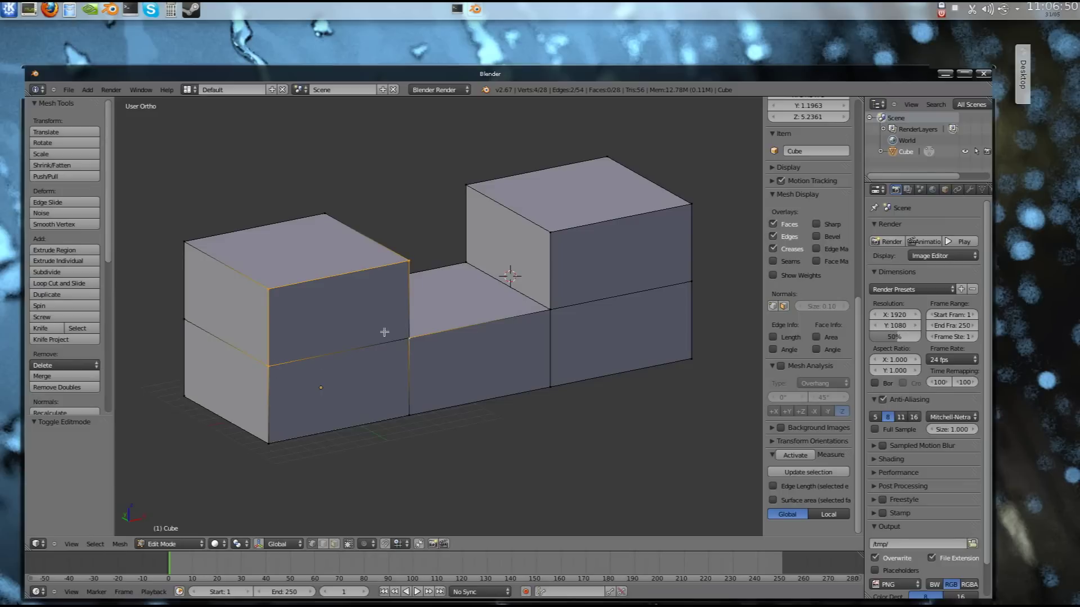
shift+right_click(406, 337)
Select the original cube's upper front face by its corner vertices, including the doubled inner mid-height vertex, in wireframe display.
right_click(406, 338)
shift+right_click(408, 261)
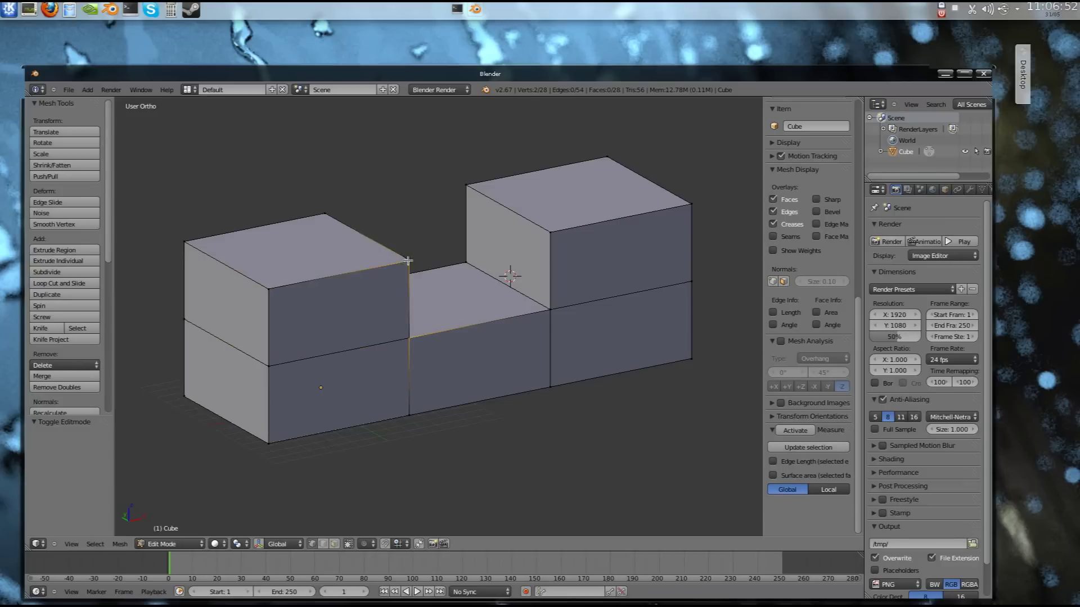
shift+right_click(269, 285)
shift+right_click(268, 366)
mouse_move(416, 358)
middle_down()
mouse_move(317, 371)
mouse_move(356, 323)
mouse_move(387, 323)
mouse_move(408, 341)
middle_up()
key(z)
shift+right_click(371, 318)
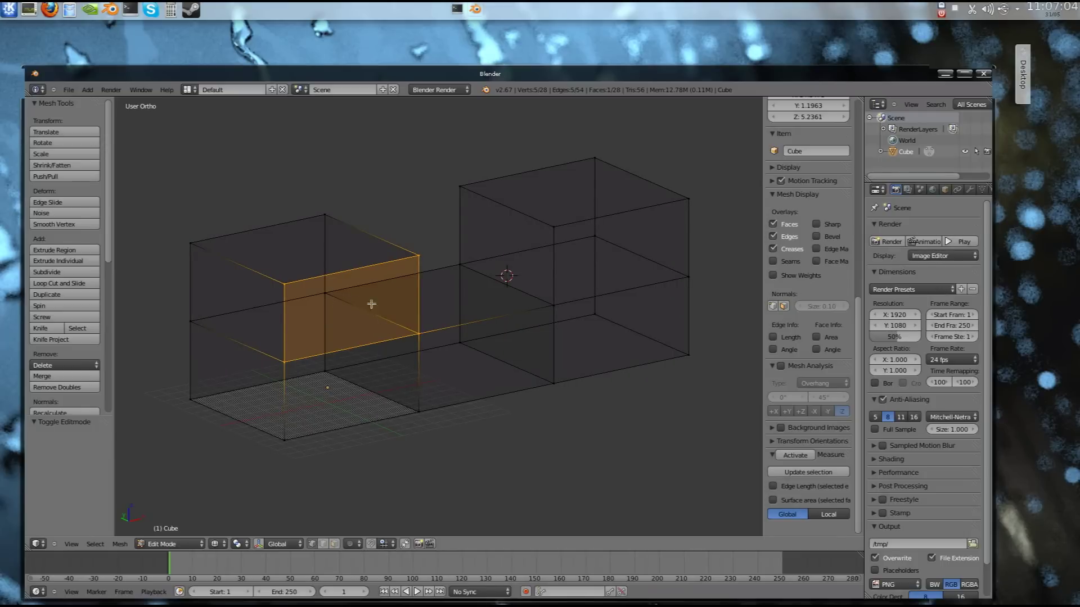
Turn on the face normals overlay and check the direction of the normals around the block.
middle_drag(330, 297, 500, 362)
middle_drag(668, 282, 551, 298)
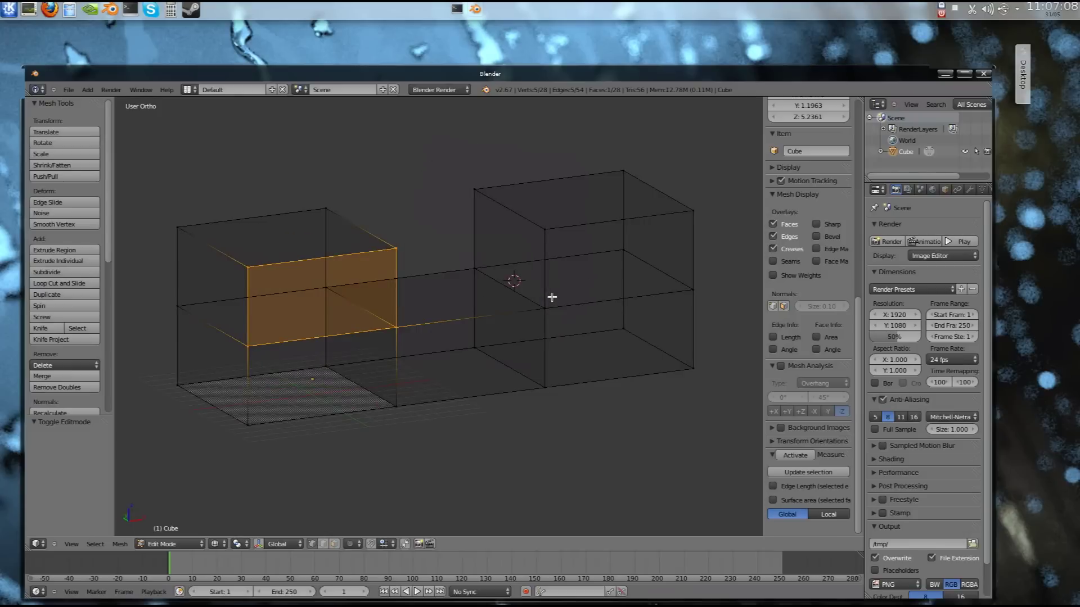
scroll(795, 361, up, 2)
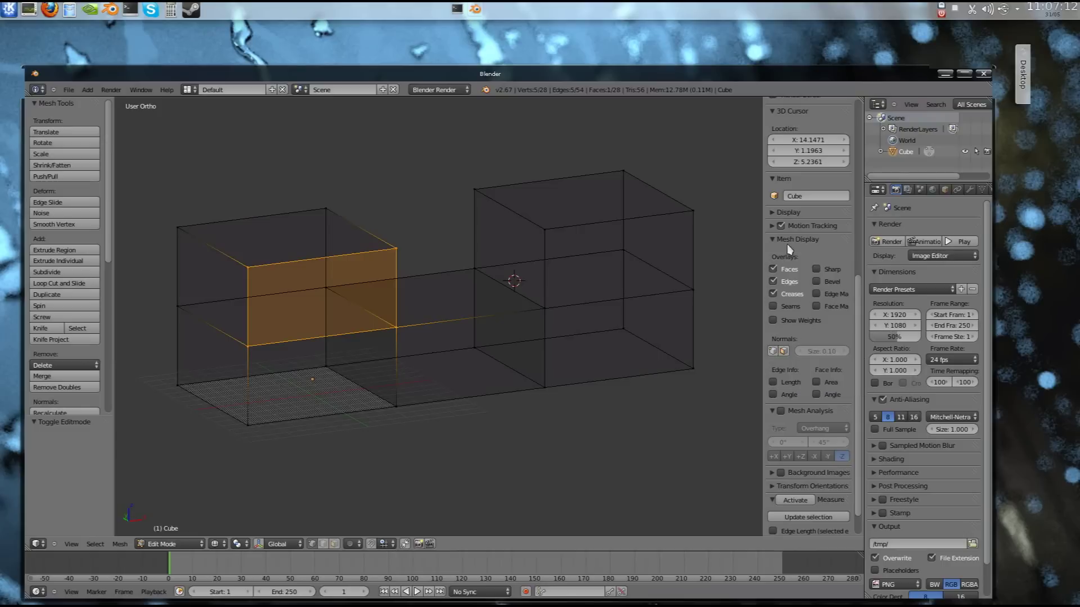
click(783, 352)
middle_drag(439, 303, 576, 266)
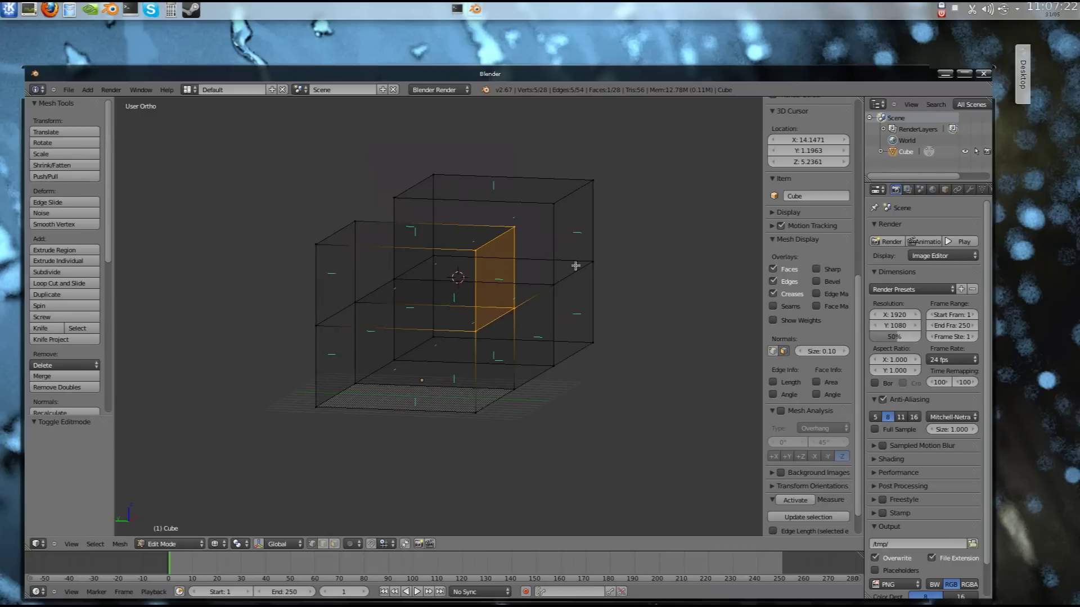
middle_drag(632, 323, 519, 256)
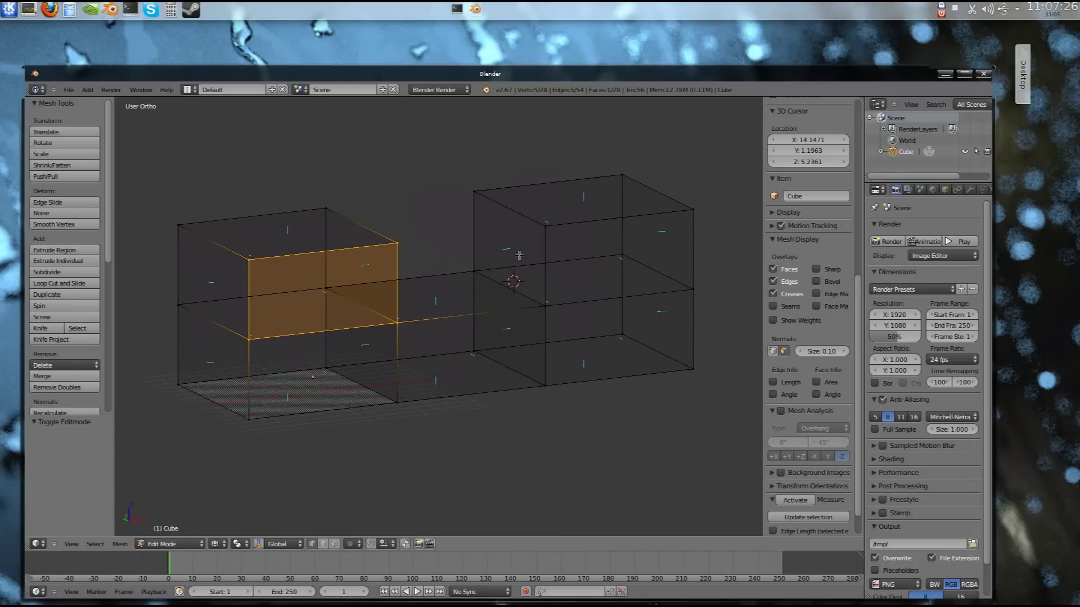
Switch to face selection and flip the normal of the copied cube's upper inner face beside the gap.
click(334, 543)
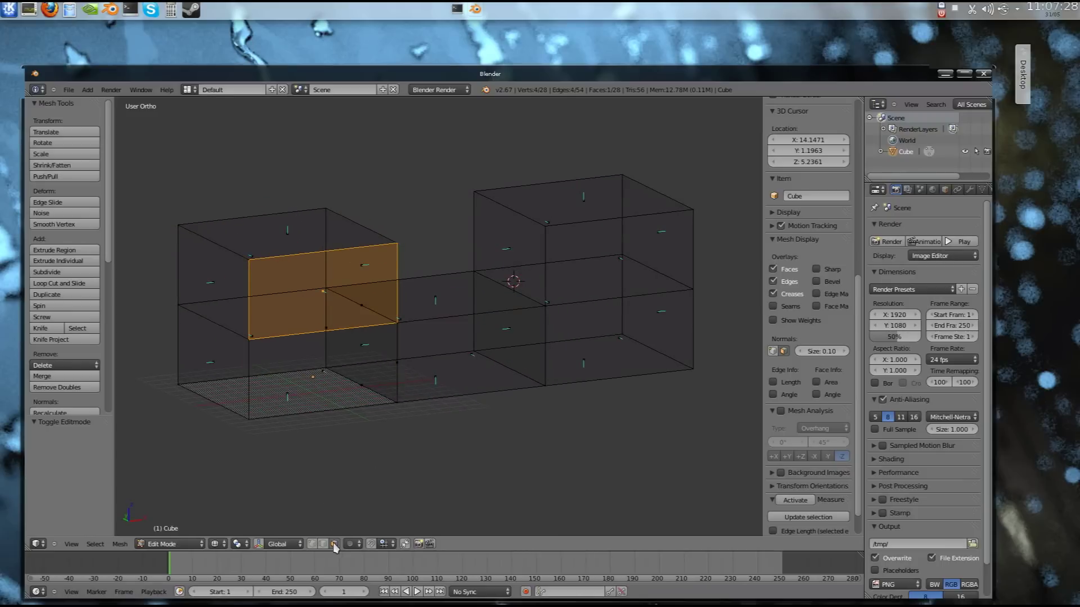
right_click(508, 254)
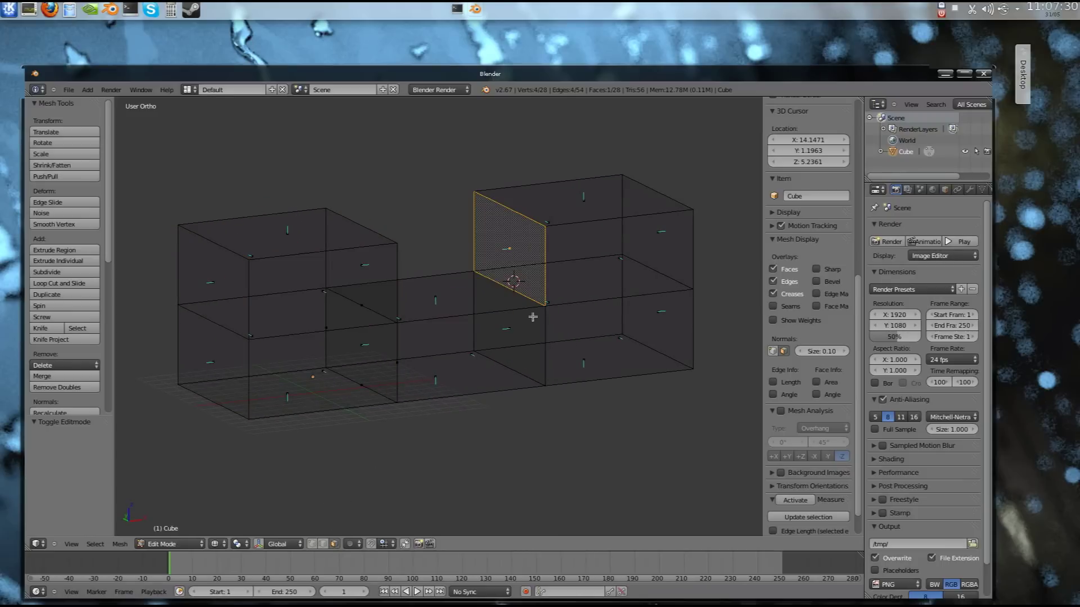
scroll(74, 389, down, 1)
middle_drag(491, 270, 472, 261)
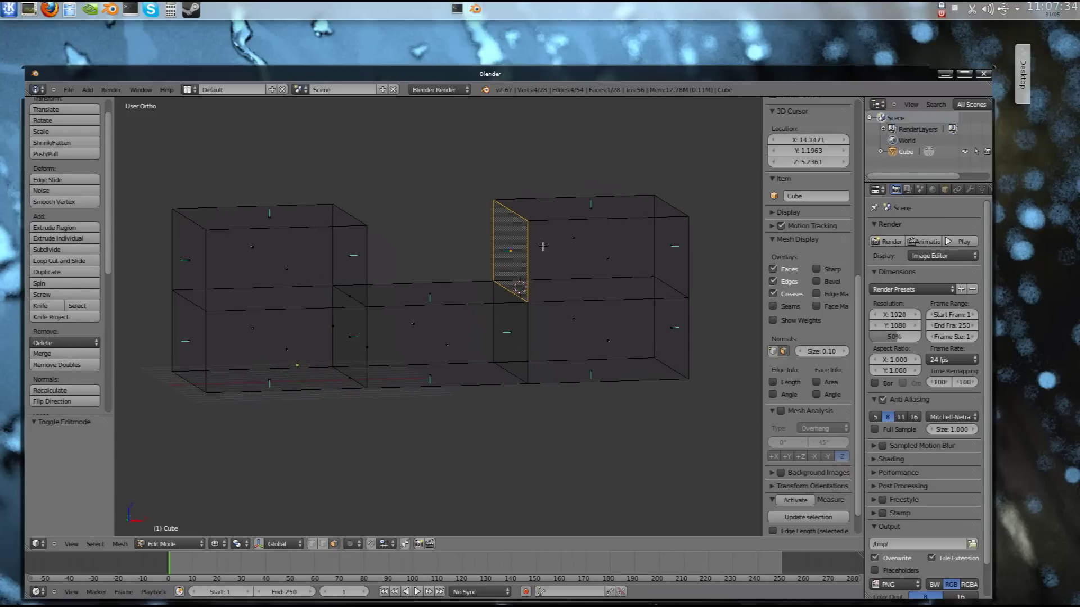
click(67, 400)
middle_drag(465, 356, 470, 322)
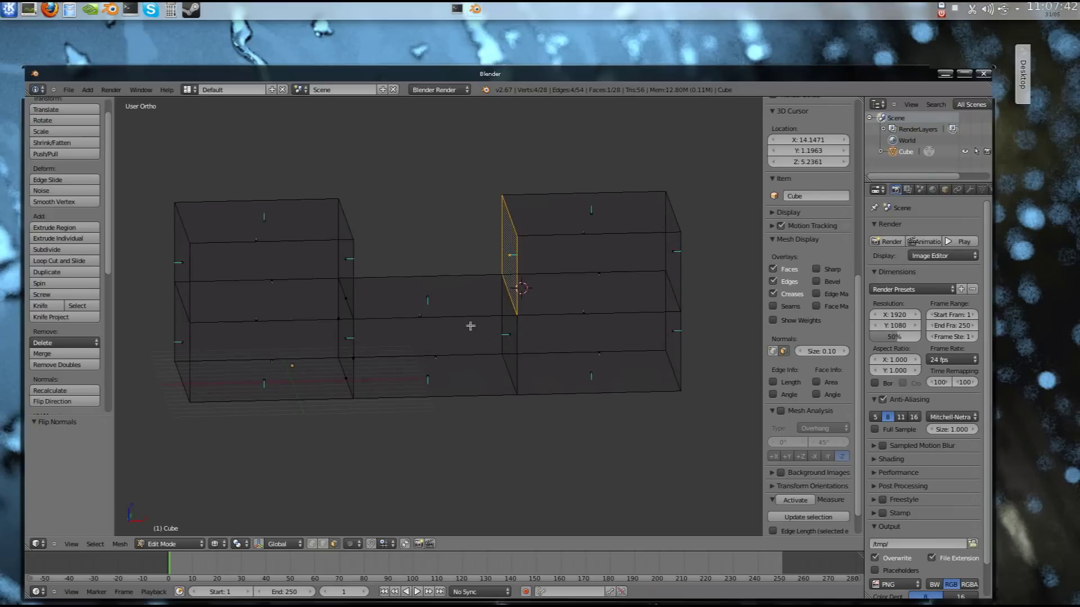
scroll(470, 322, up, 3)
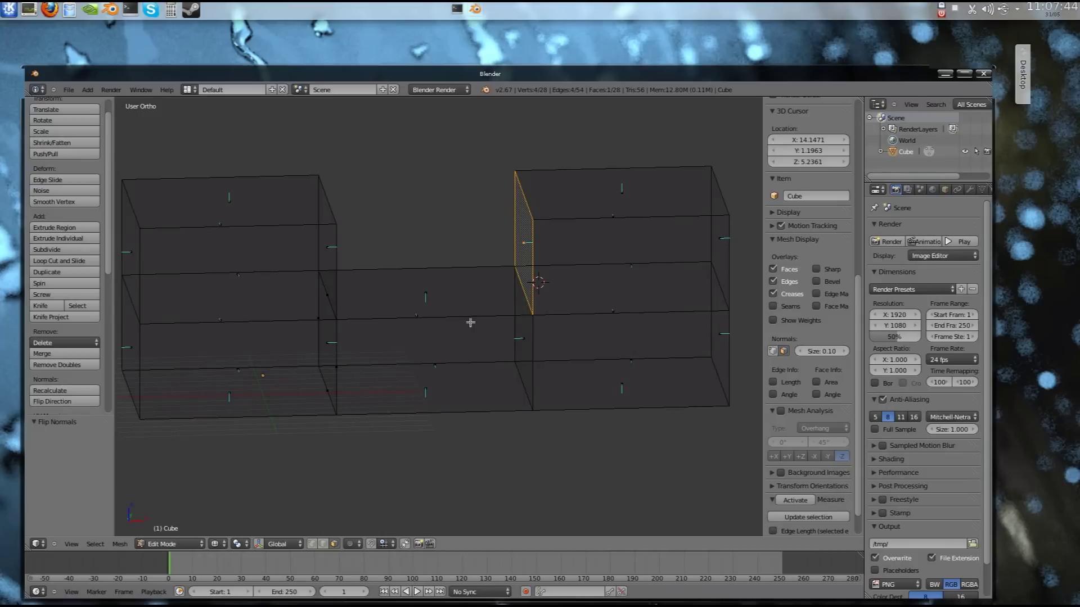
Examine the flipped face's effect in Object Mode in solid and wireframe display, and return to Edit Mode.
key(z)
key(Tab)
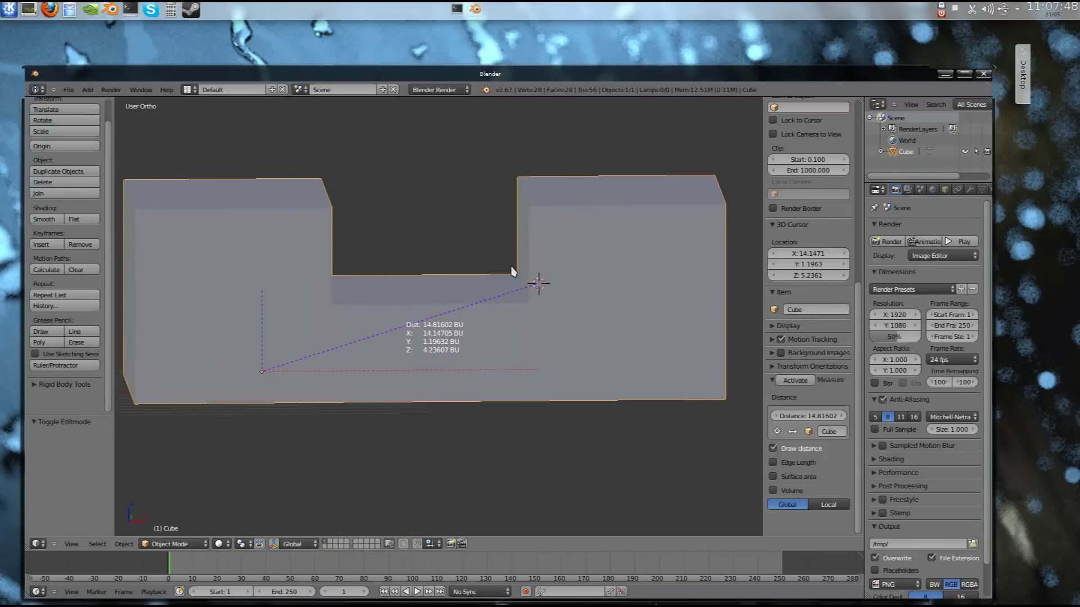
middle_drag(522, 231, 527, 239)
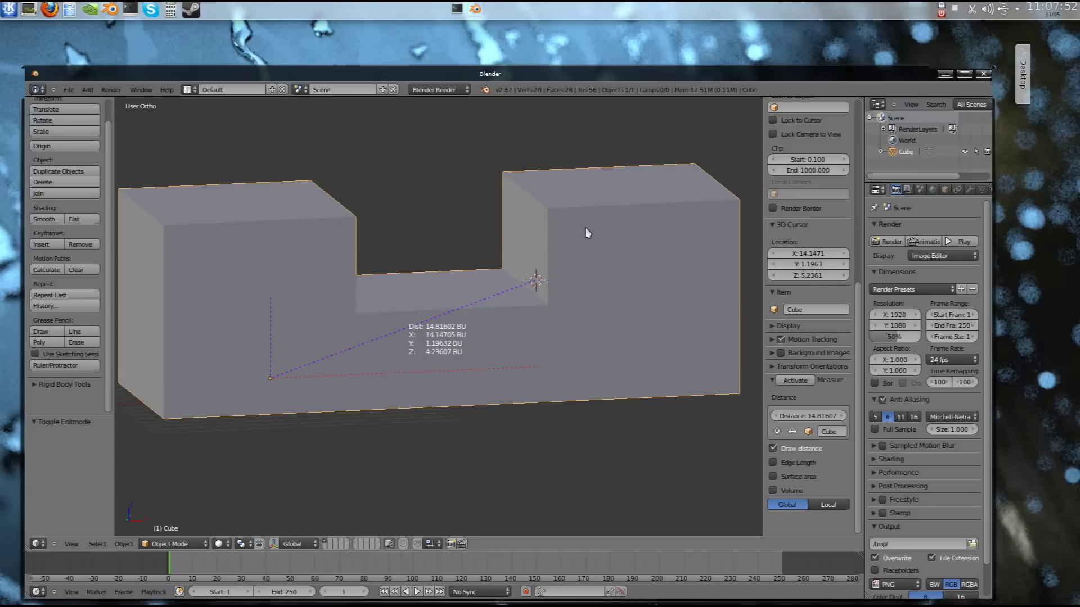
key(z)
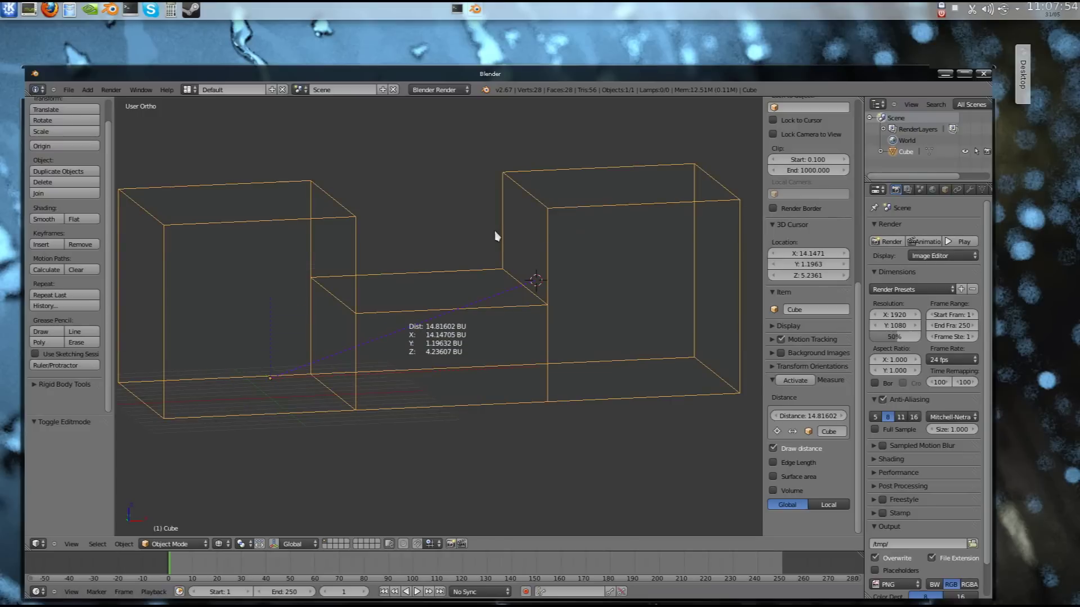
middle_drag(494, 220, 540, 216)
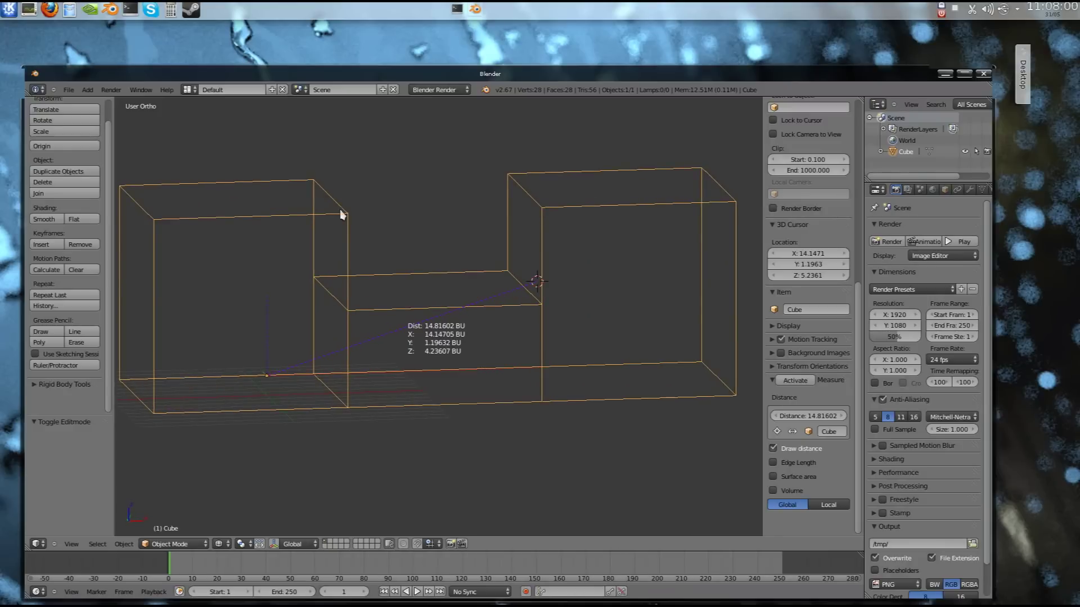
middle_drag(461, 272, 453, 246)
key(Tab)
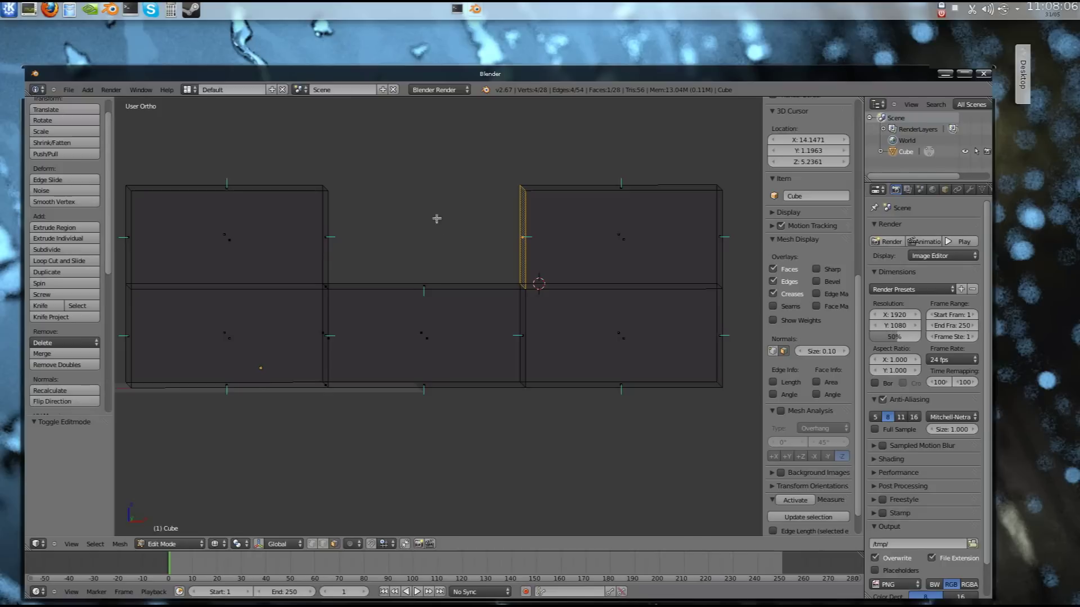
Select the whole mesh in Edit Mode and recalculate its face normals.
mouse_move(433, 218)
middle_down()
mouse_move(451, 241)
mouse_move(439, 218)
mouse_move(424, 221)
middle_up()
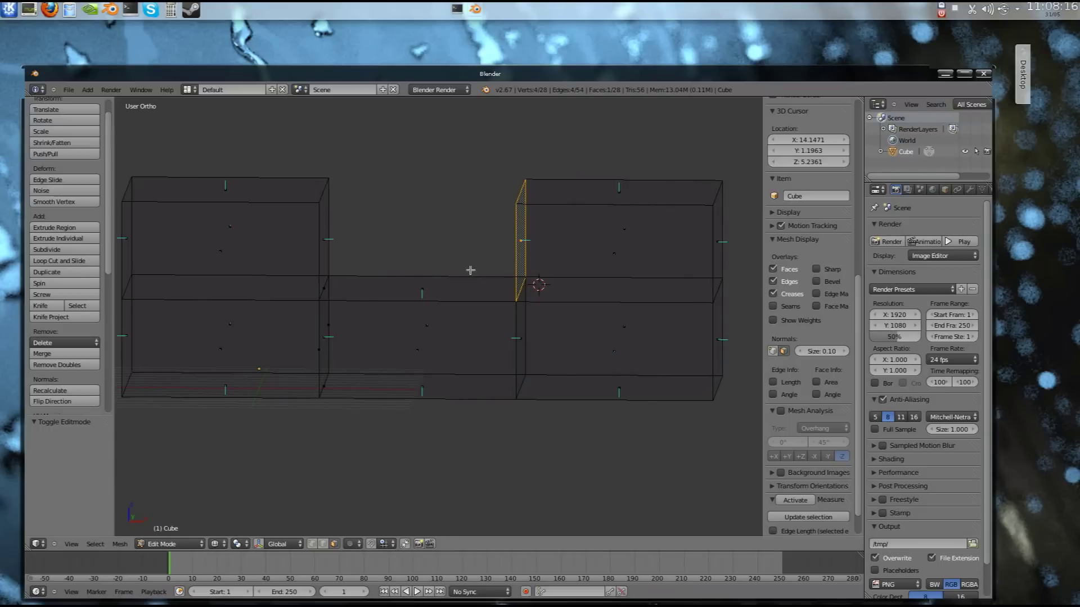
middle_drag(430, 221, 446, 228)
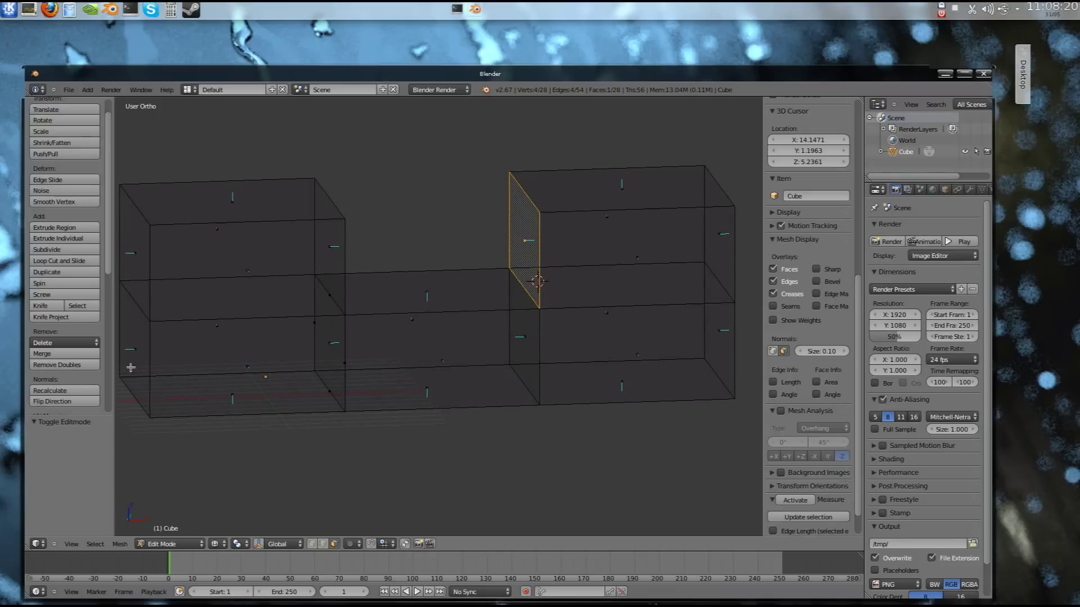
key(Tab)
key(Tab)
key(a)
key(a)
mouse_move(463, 228)
middle_down()
mouse_move(458, 211)
mouse_move(466, 221)
middle_up()
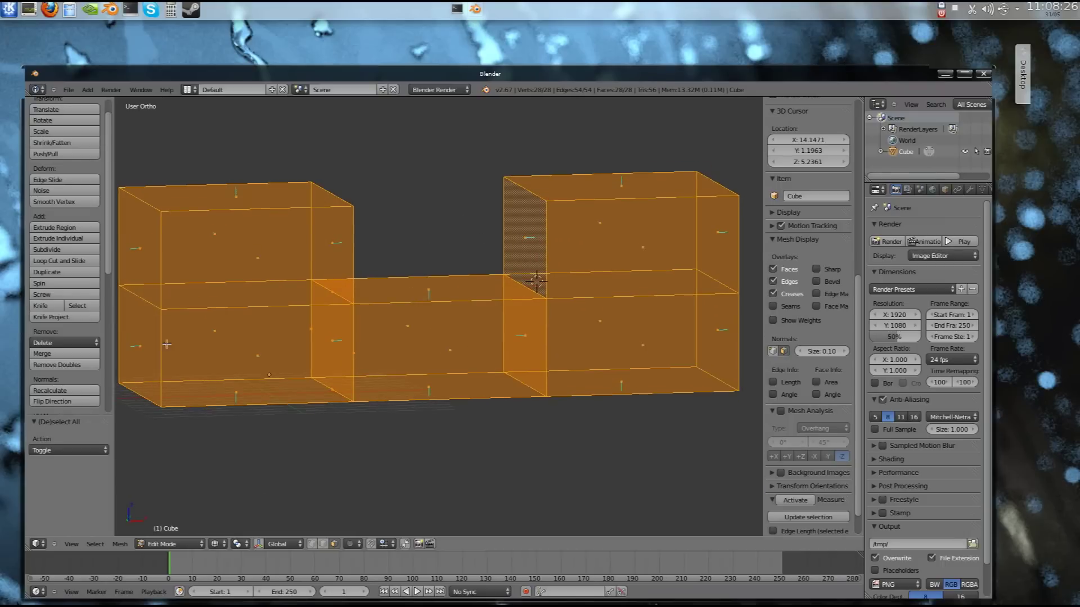
click(72, 390)
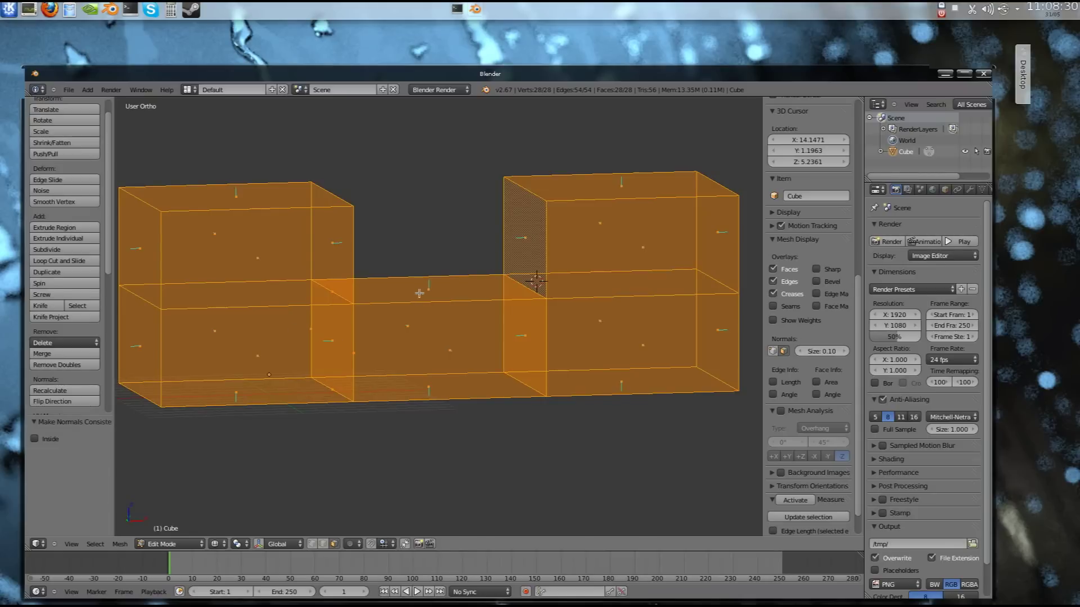
mouse_move(442, 283)
middle_down()
mouse_move(453, 382)
mouse_move(460, 288)
middle_up()
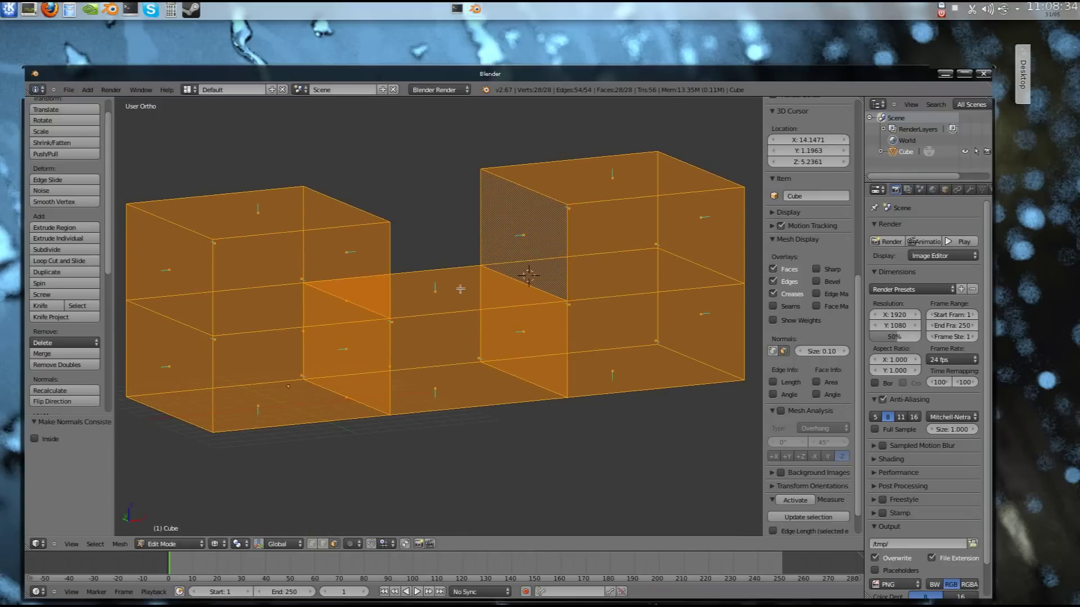
Delete the two lower inner faces where the bridge meets the original cube and its copy.
right_click(540, 336)
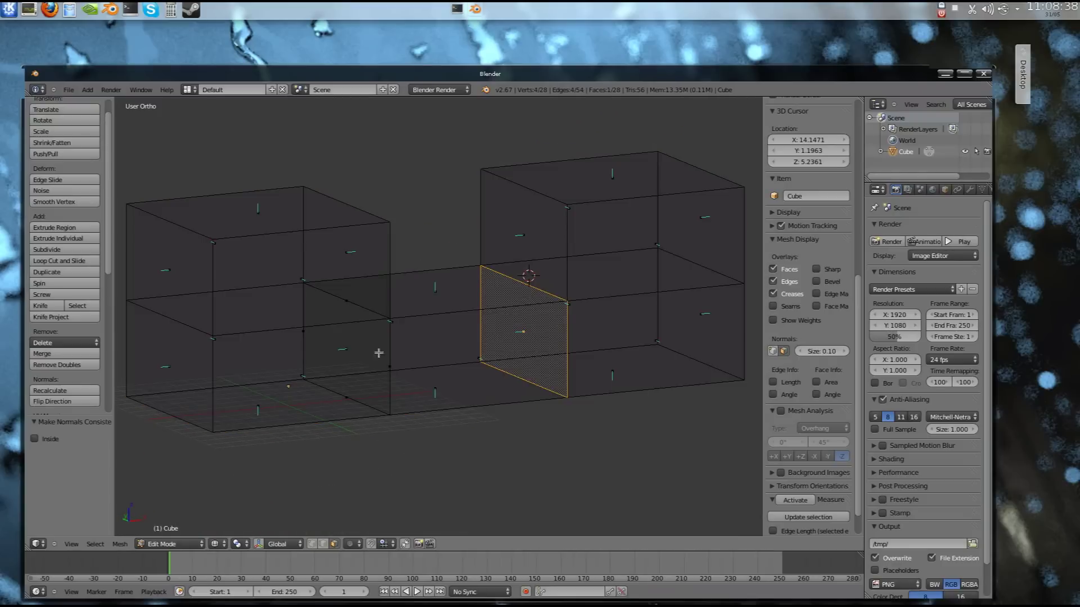
shift+right_click(347, 352)
key(z)
mouse_move(494, 429)
middle_down()
mouse_move(510, 446)
mouse_move(695, 340)
mouse_move(582, 327)
middle_up()
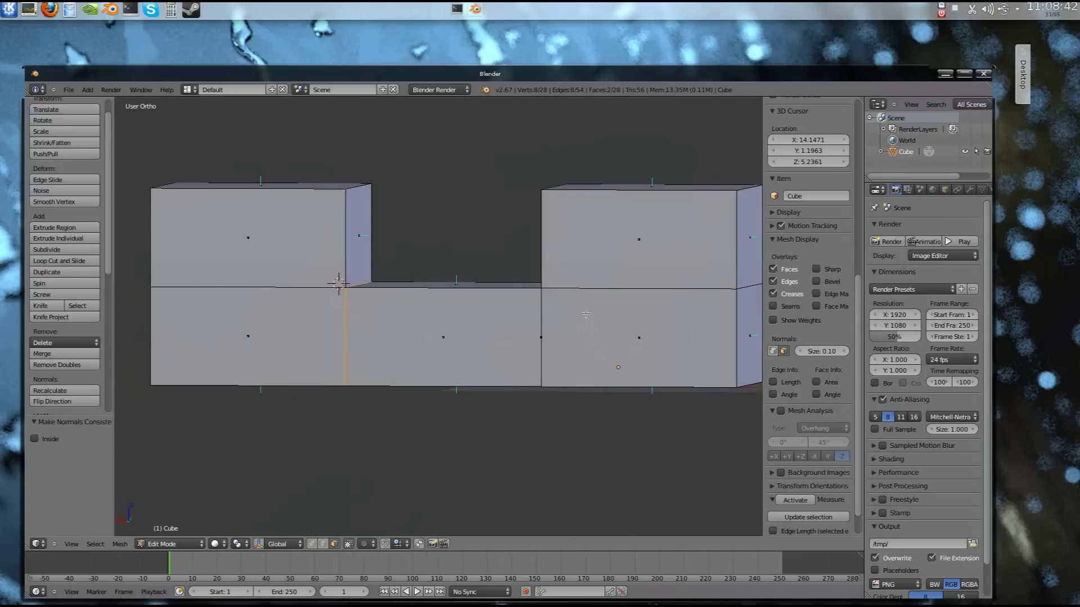
middle_drag(502, 214, 345, 260)
key(Tab)
key(Tab)
key(z)
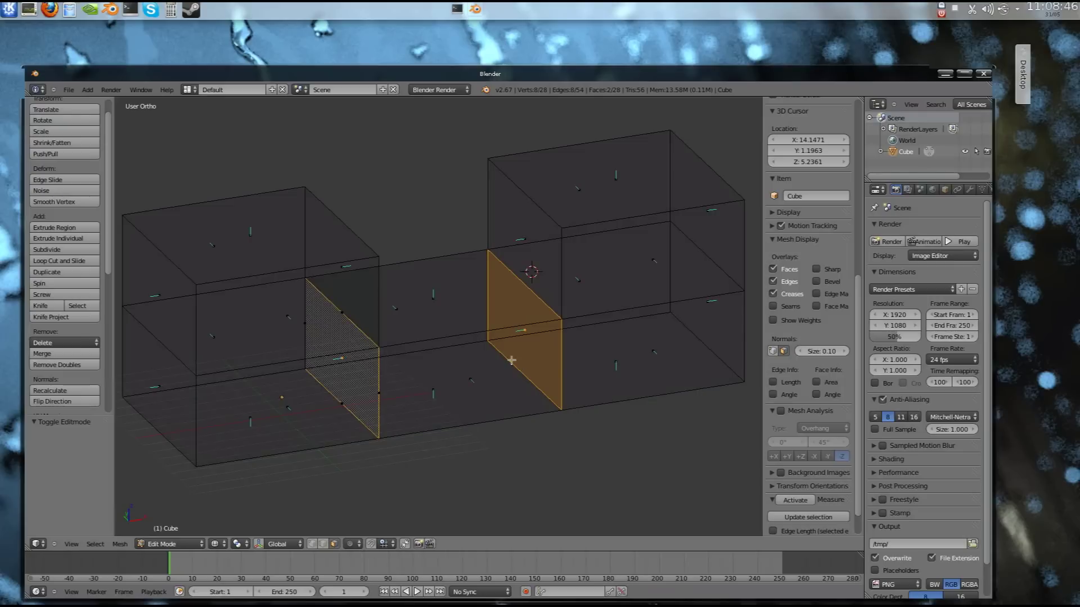
key(x)
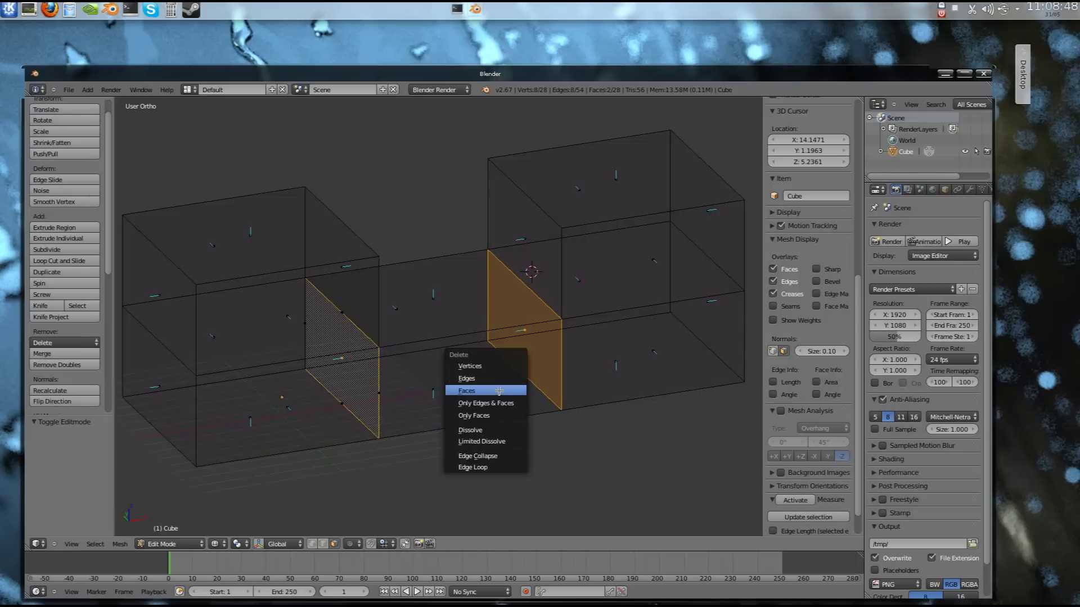
click(503, 392)
Examine the mesh around both ends of the bridge in wireframe, in Edit Mode and Object Mode.
middle_drag(507, 395, 529, 366)
key(Tab)
key(Tab)
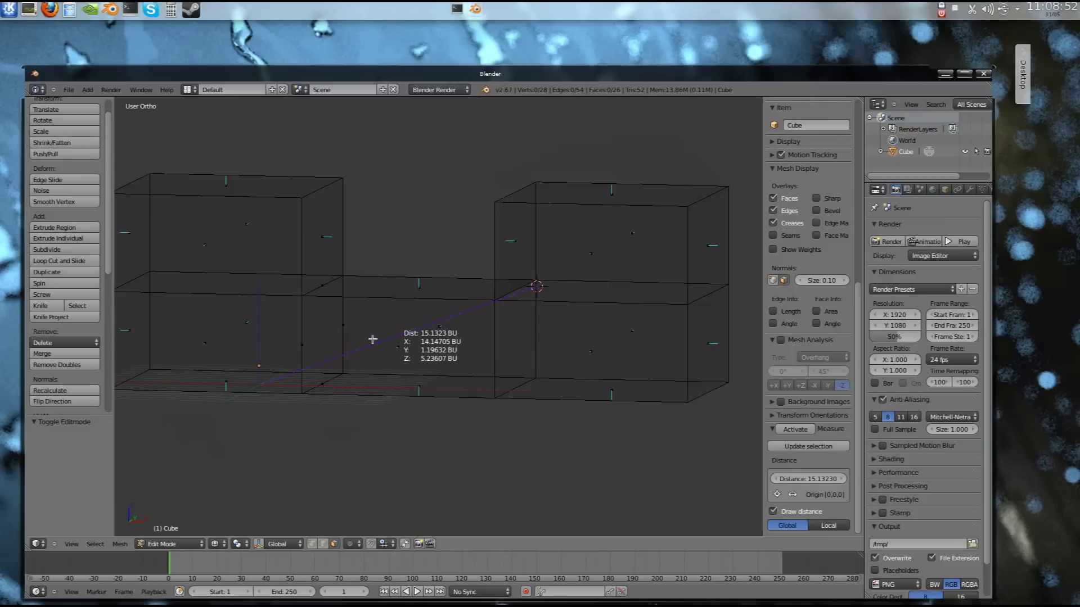
middle_drag(367, 333, 418, 317)
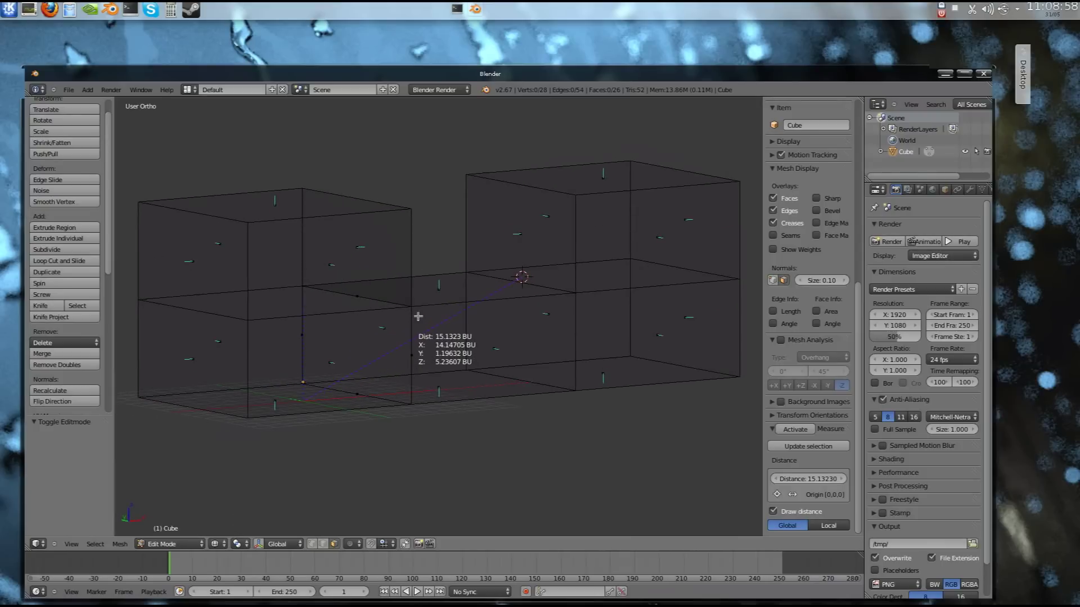
scroll(526, 306, down, 2)
scroll(518, 305, up, 2)
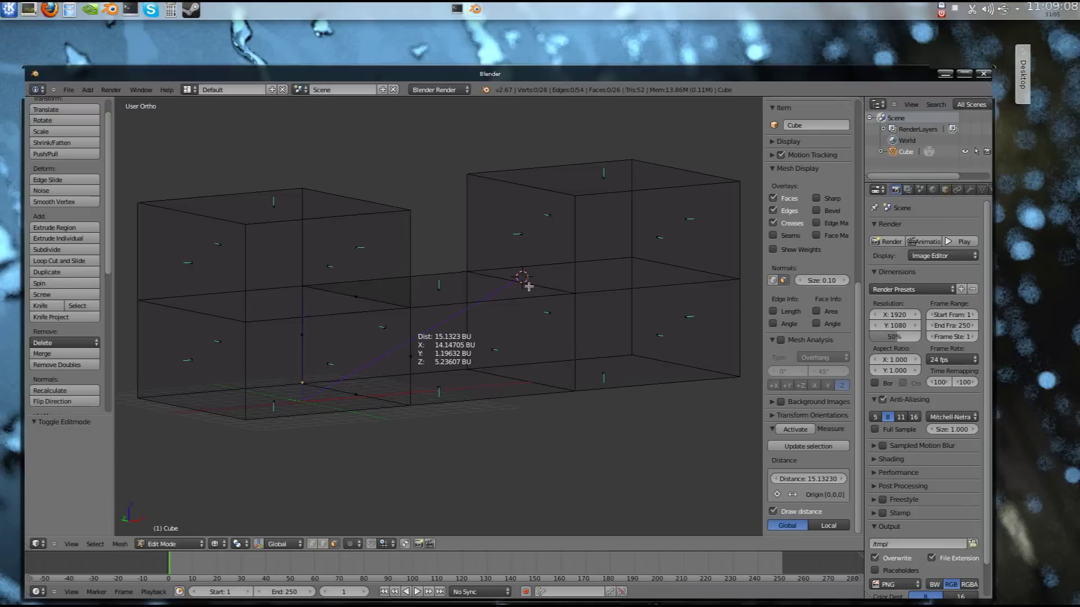
middle_drag(528, 281, 521, 304)
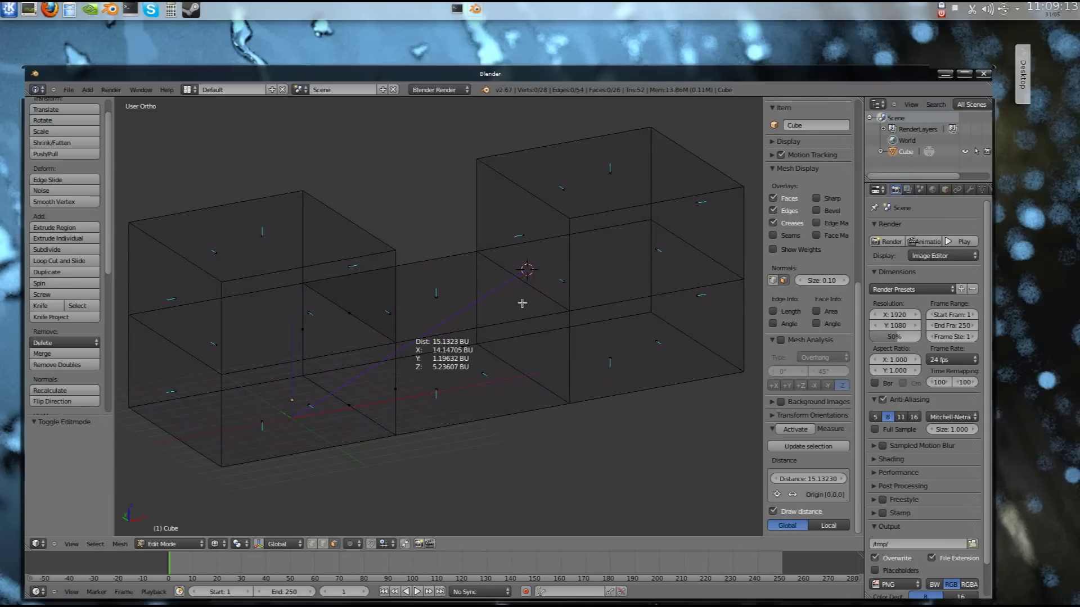
middle_drag(504, 301, 539, 296)
key(Tab)
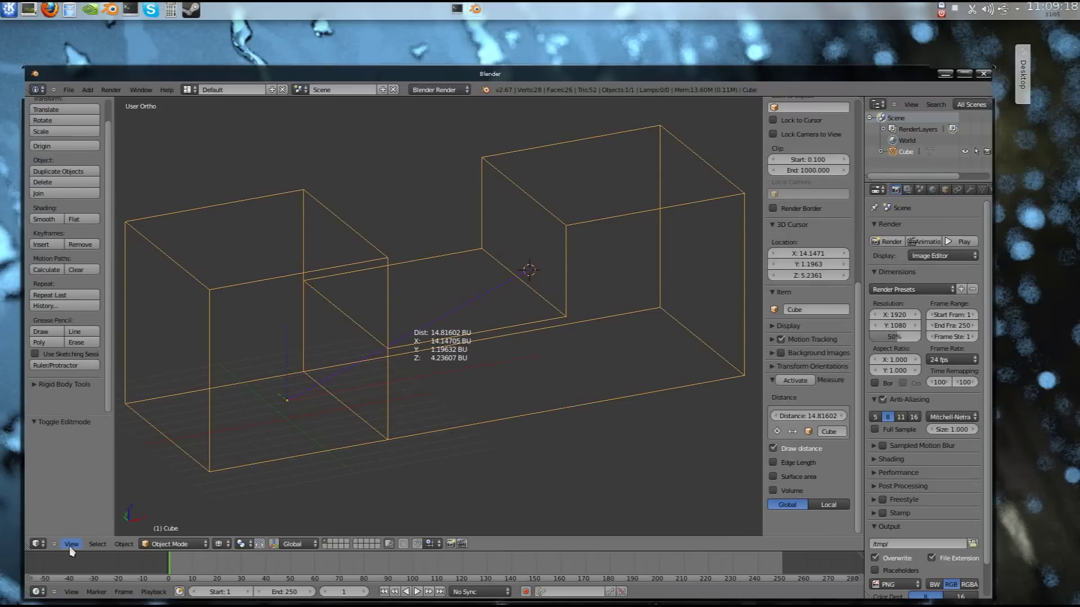
key(Tab)
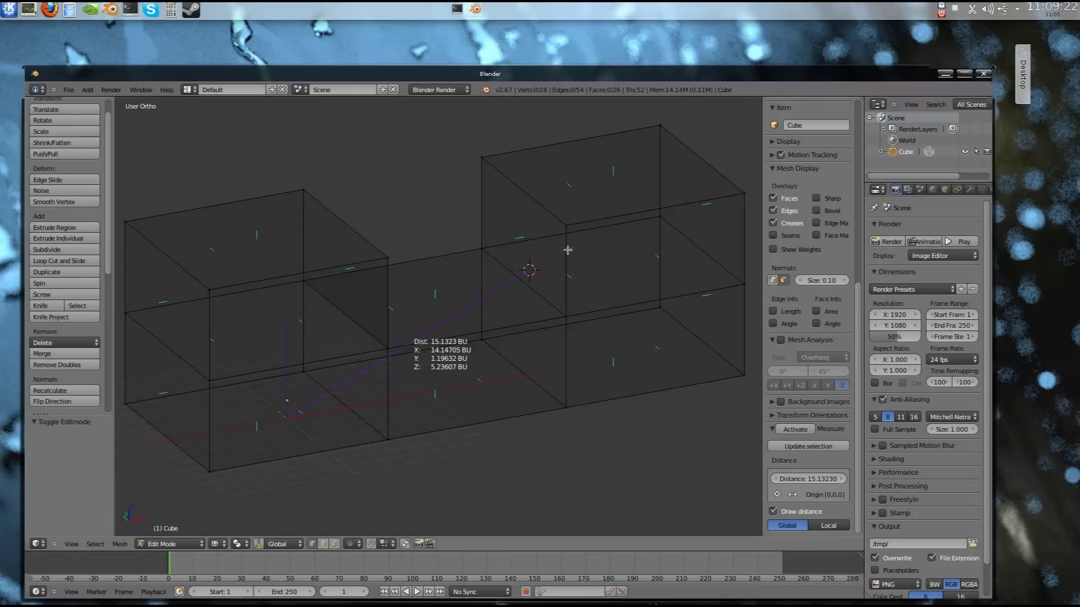
right_click(566, 227)
shift+right_click(566, 320)
shift+right_click(487, 249)
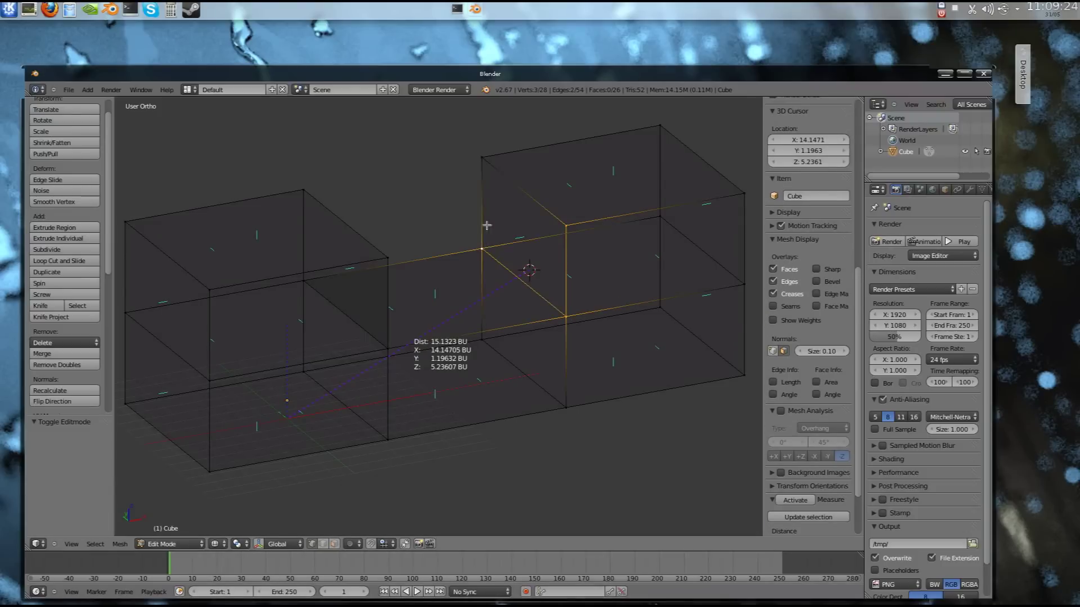
shift+right_click(487, 168)
shift+right_click(482, 340)
shift+right_click(565, 405)
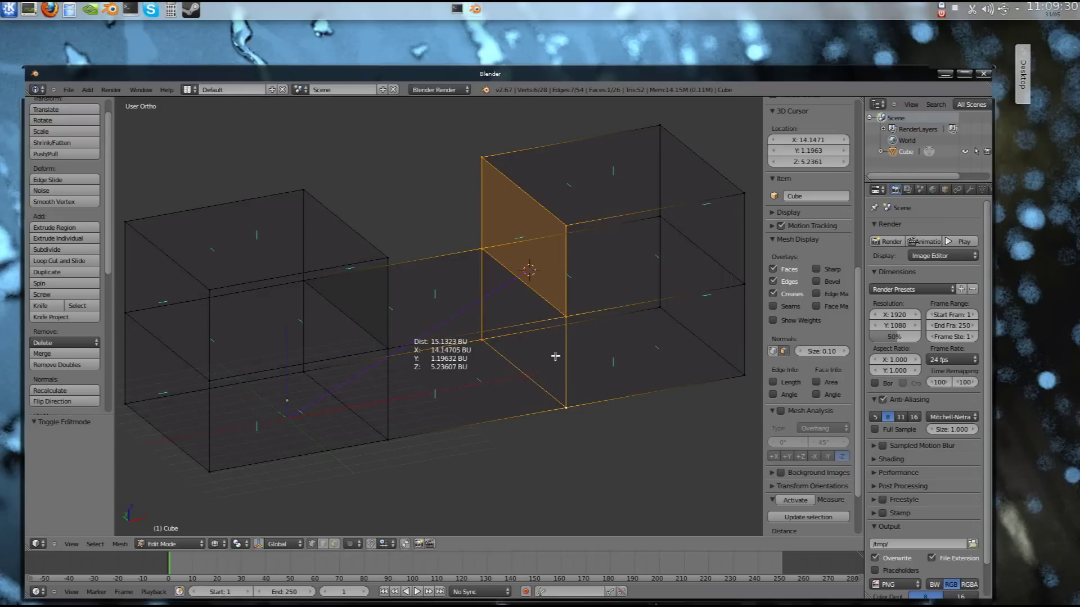
mouse_move(555, 356)
middle_down()
mouse_move(535, 342)
mouse_move(532, 362)
mouse_move(541, 342)
middle_up()
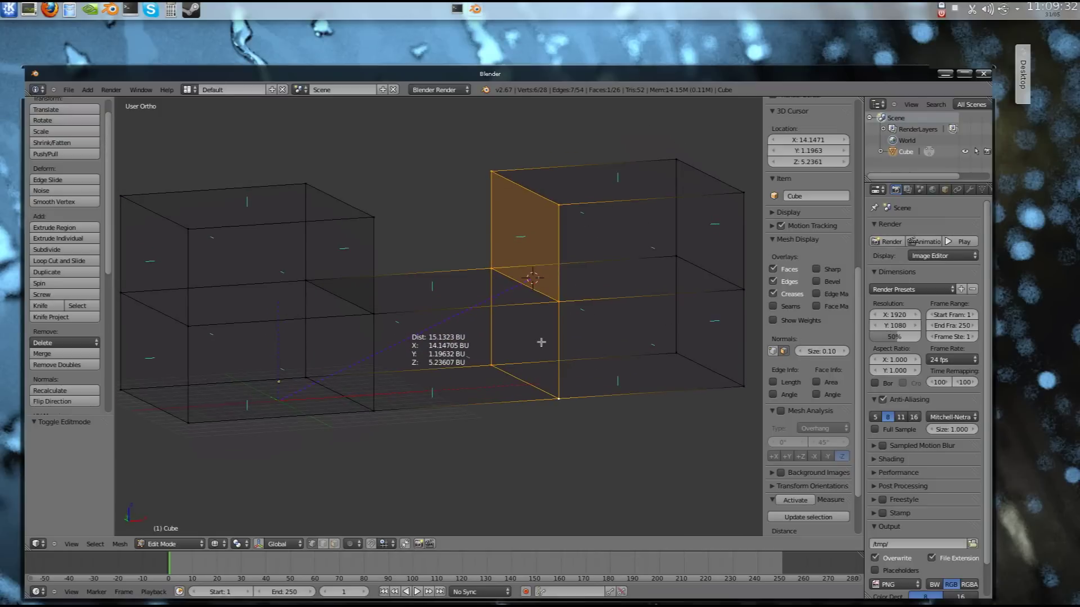
key(w)
key(Escape)
Select the whole mesh and remove its doubled vertices.
key(a)
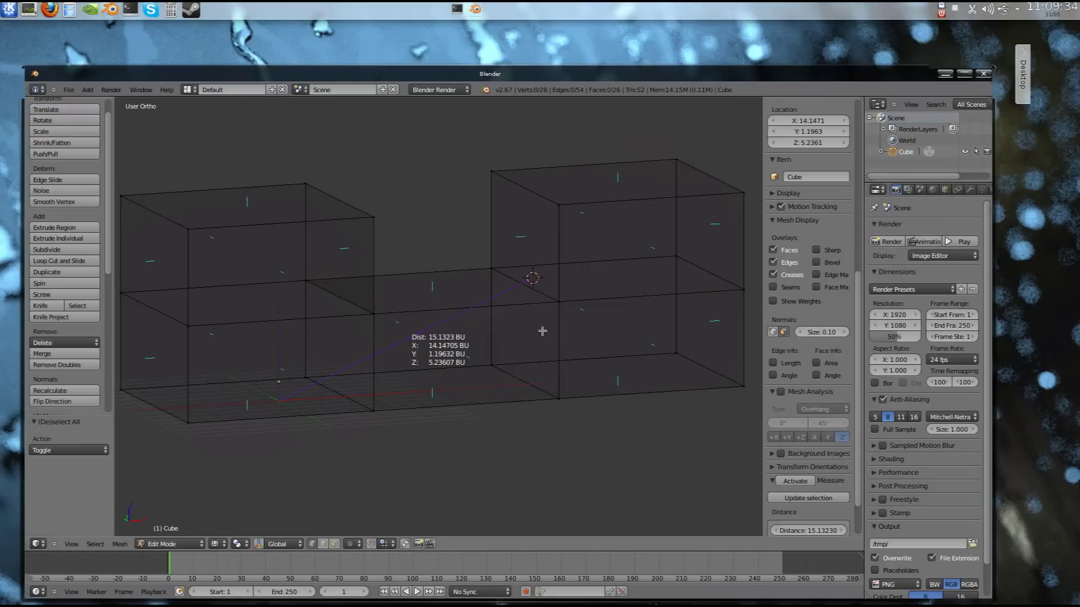
key(a)
key(w)
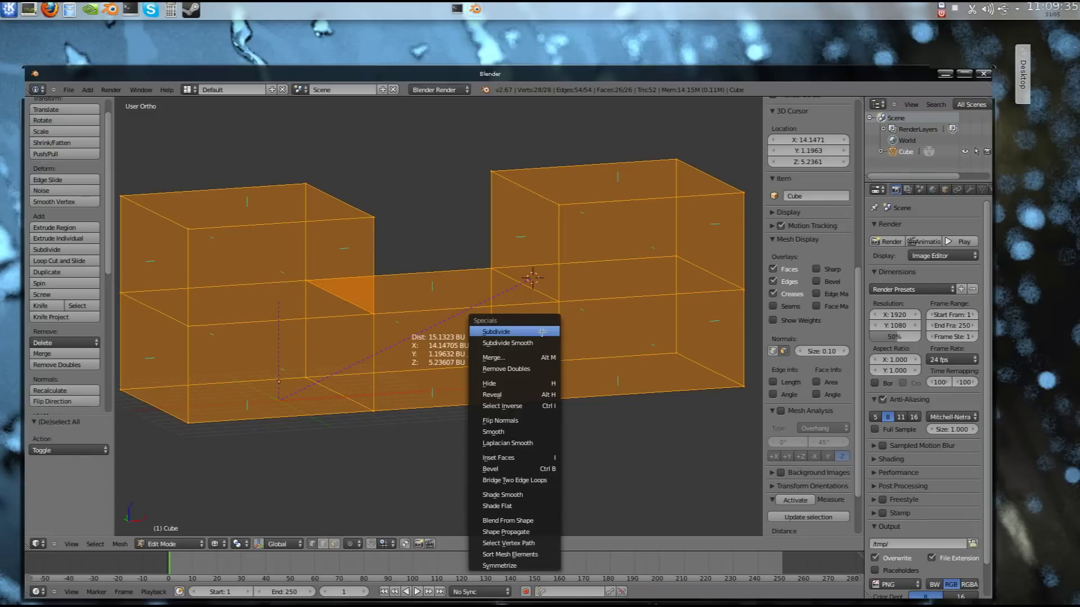
click(535, 371)
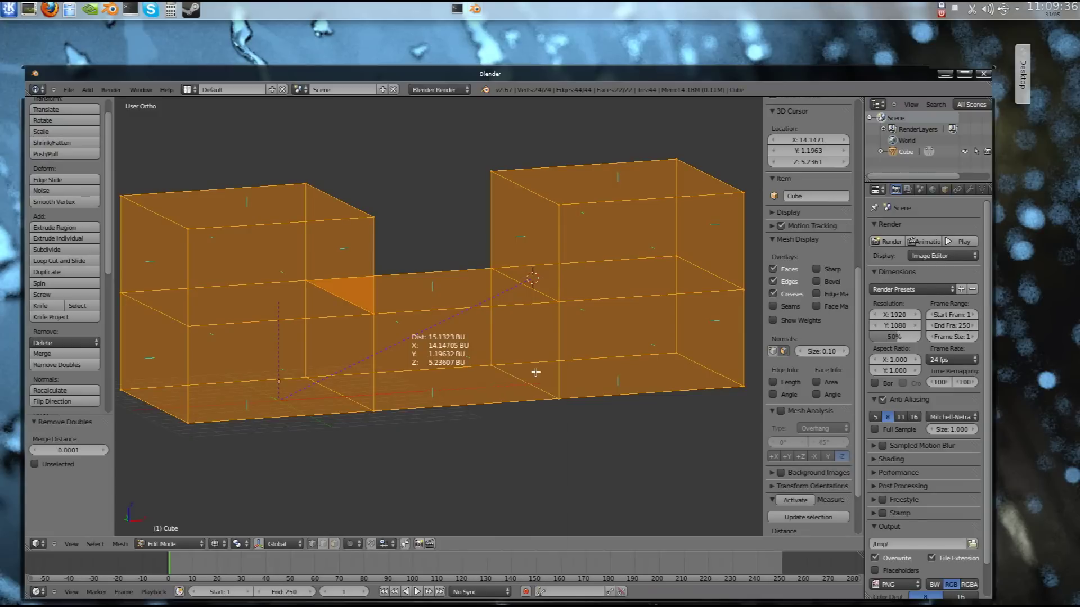
right_click(556, 301)
shift+right_click(491, 268)
shift+right_click(491, 365)
shift+right_click(559, 397)
scroll(582, 416, up, 3)
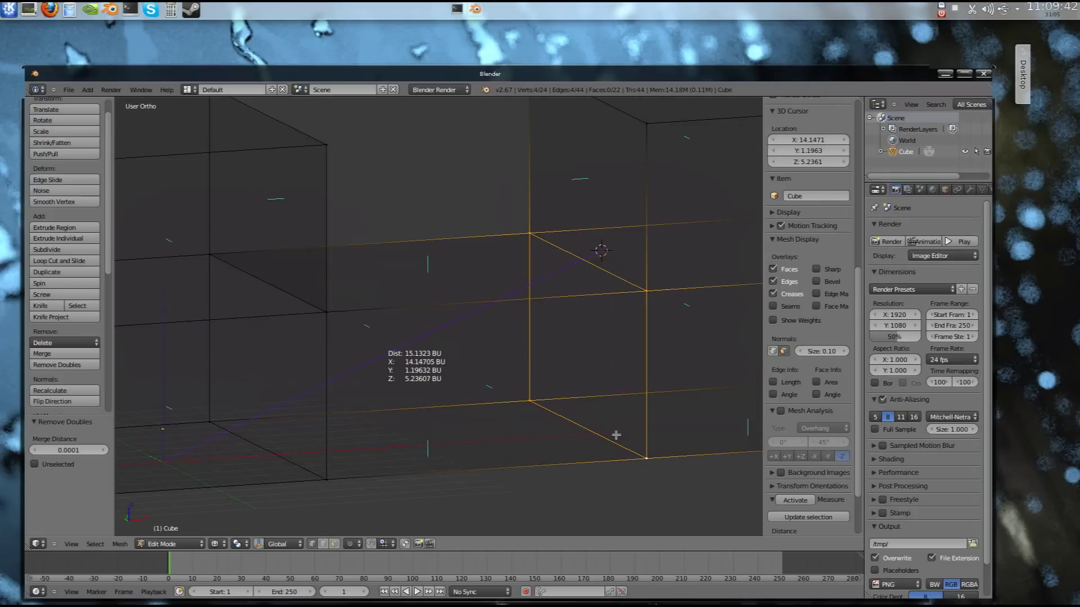
Select the copied cube's upper inner face beside the gap by its four corner vertices and delete the face.
right_click(648, 290)
shift+right_click(647, 124)
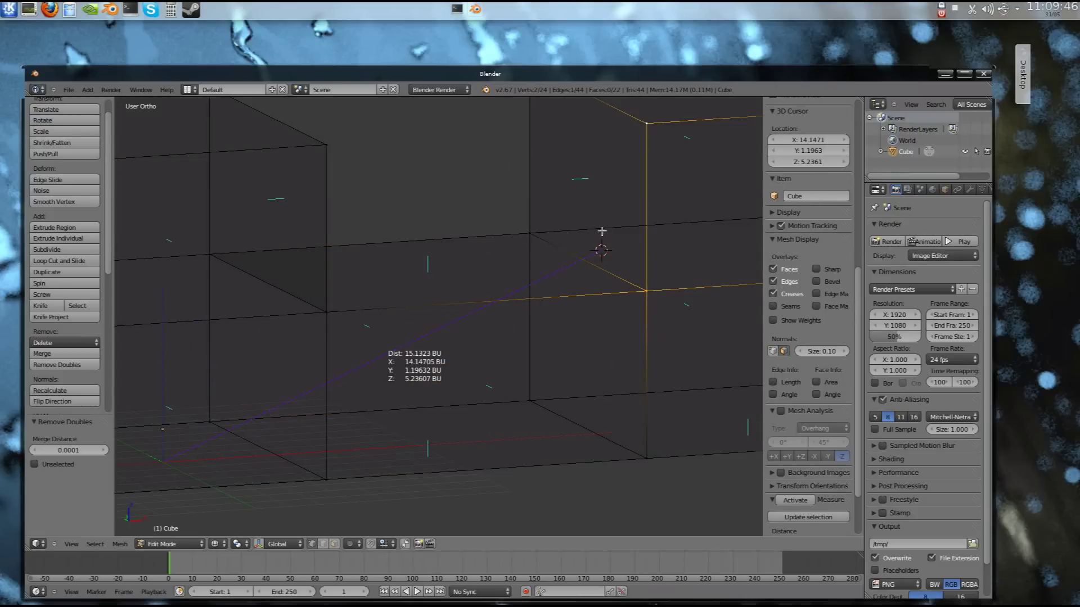
scroll(591, 217, down, 3)
shift+right_click(490, 177)
shift+right_click(491, 269)
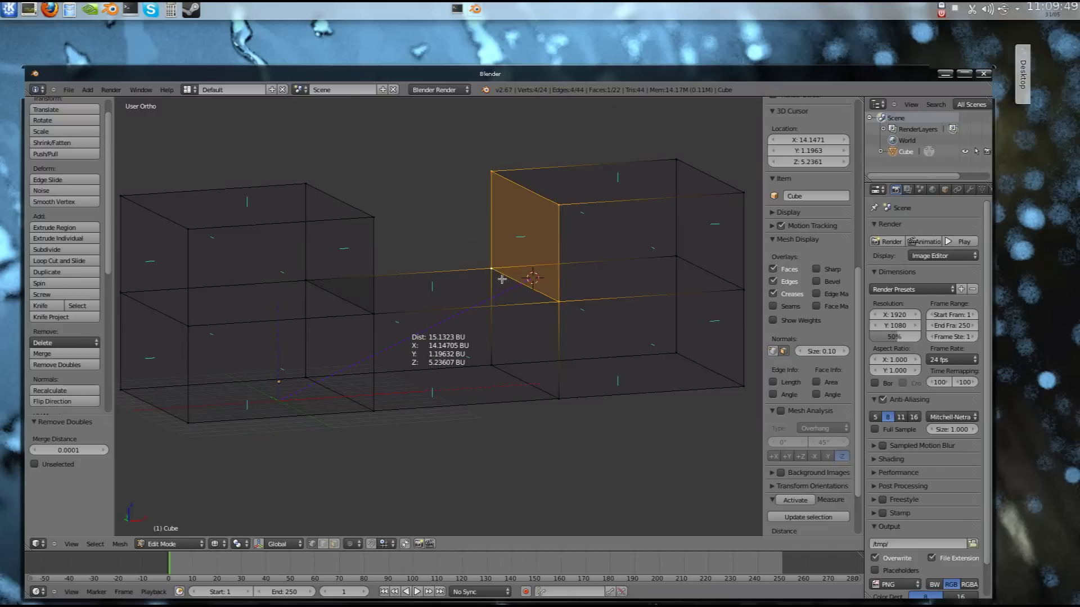
key(x)
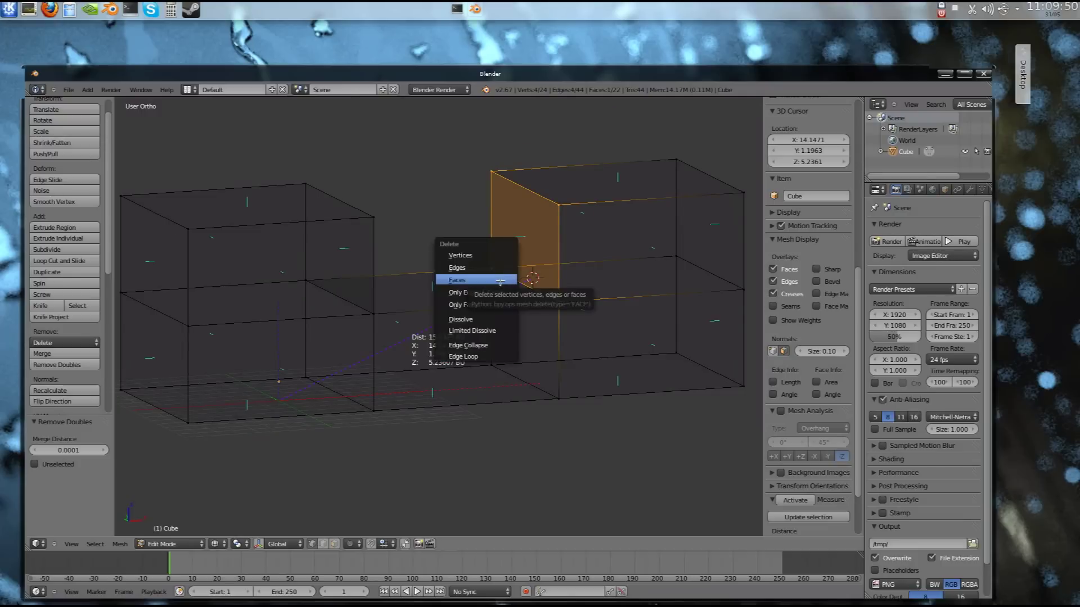
click(502, 279)
Fill a single full-height face between the upper and lower corner vertices of the copied cube's inner side.
shift+right_click(559, 397)
shift+right_click(491, 367)
shift+right_click(493, 172)
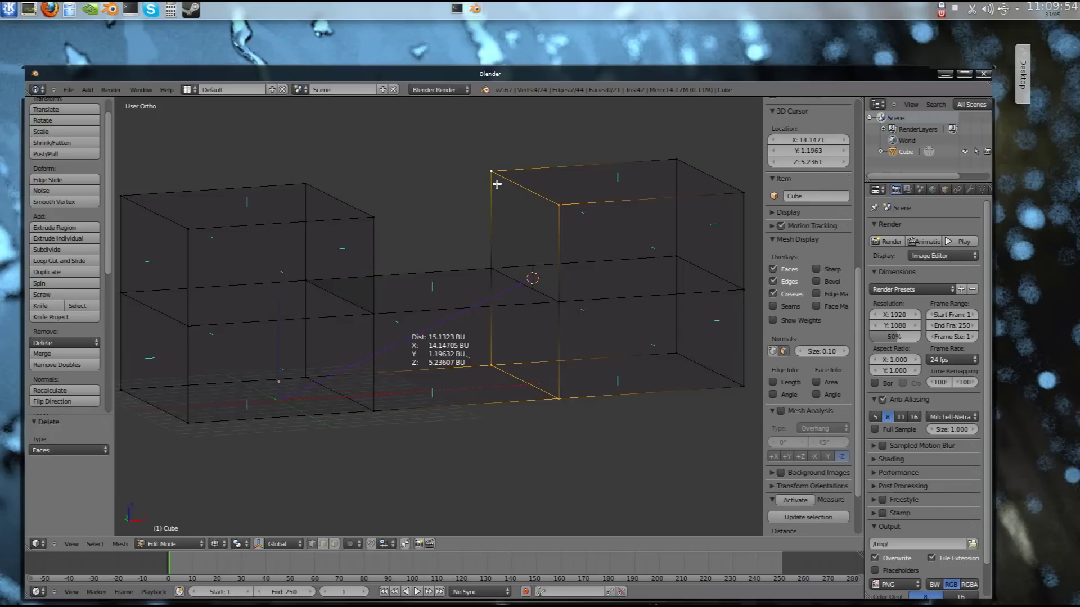
key(f)
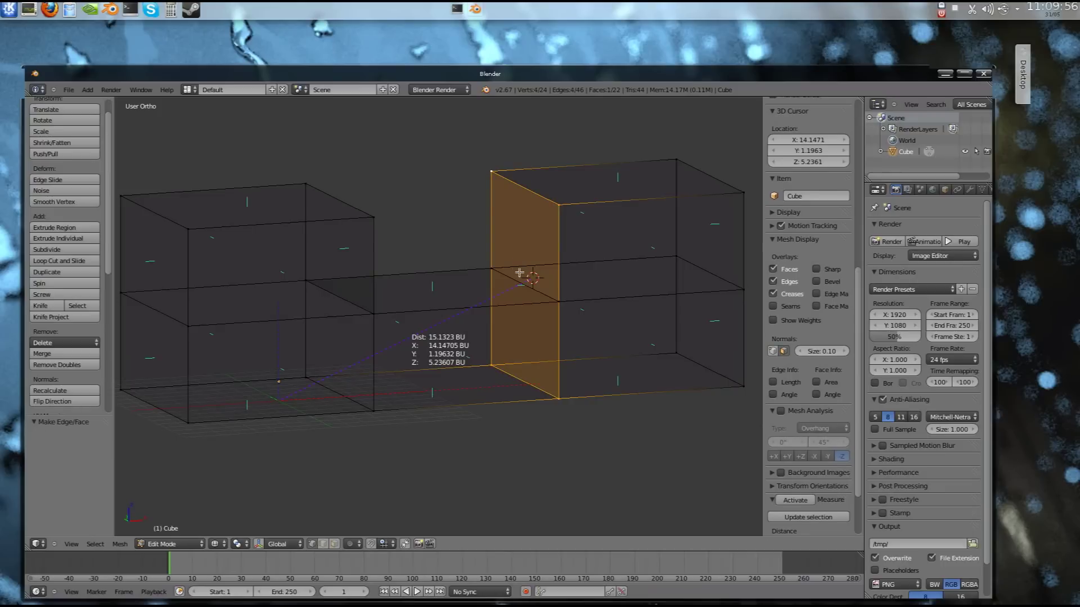
Examine the full-height face and its overlap with the bridge in wireframe display.
middle_drag(527, 308, 496, 309)
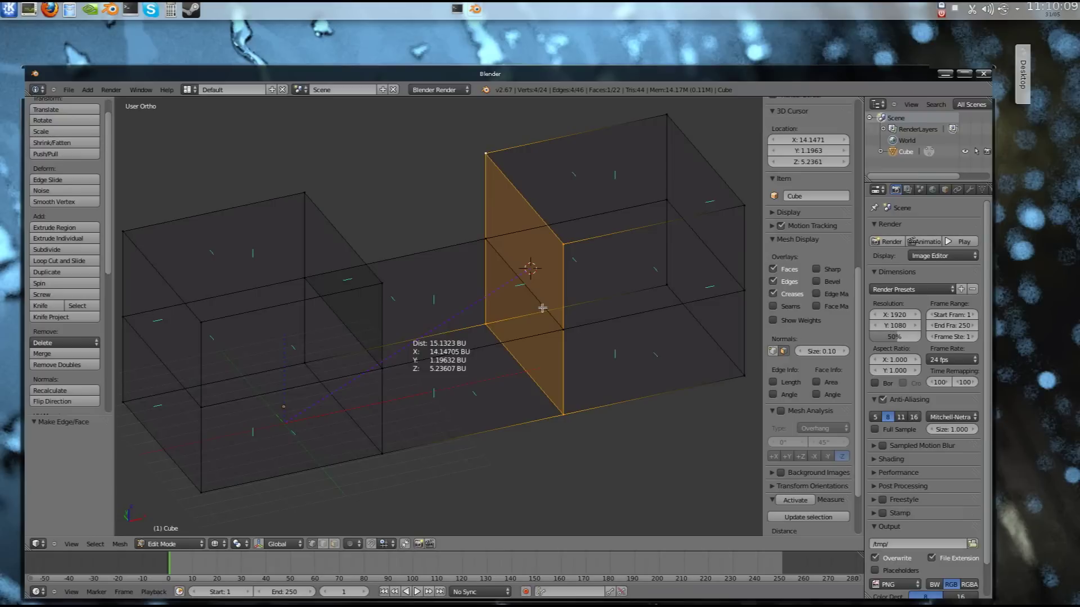
mouse_move(543, 300)
middle_down()
mouse_move(554, 281)
mouse_move(537, 265)
mouse_move(540, 301)
mouse_move(539, 289)
mouse_move(553, 301)
middle_up()
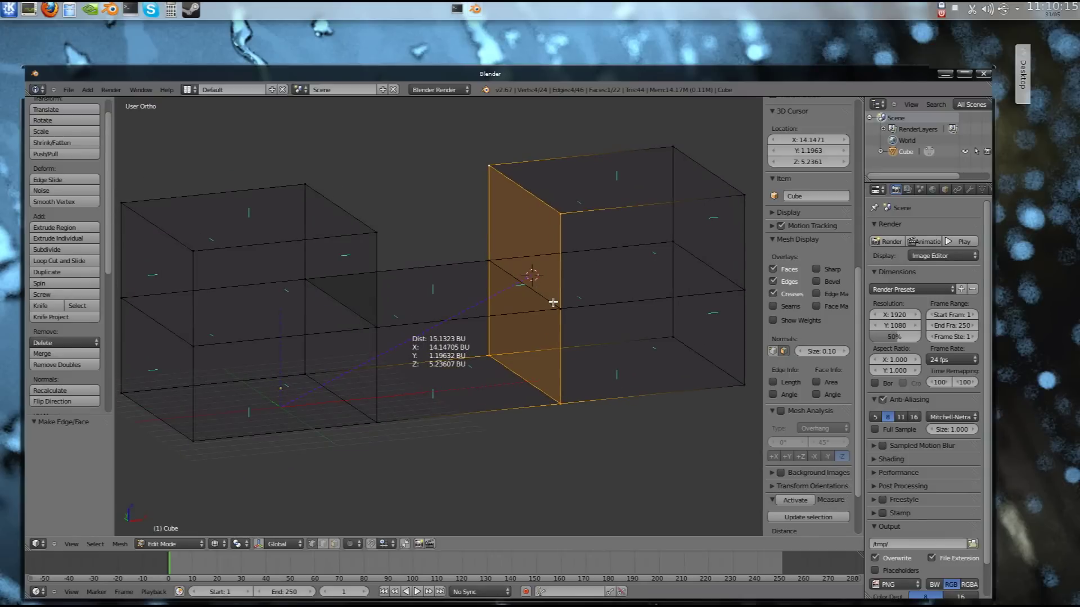
scroll(554, 302, up, 2)
scroll(557, 302, down, 2)
shift+middle_drag(576, 292, 559, 326)
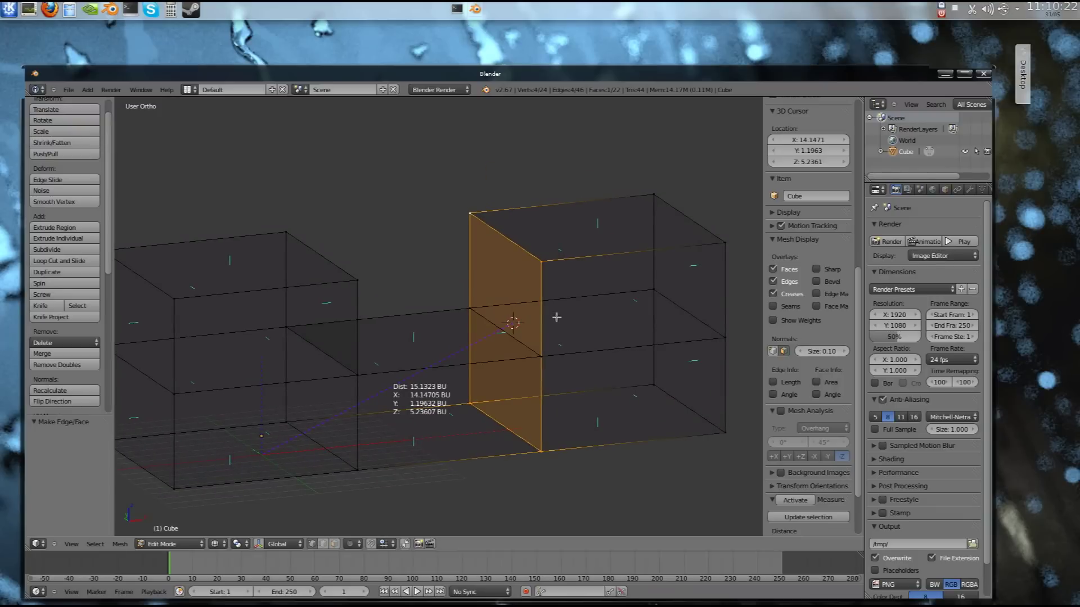
key(Tab)
key(Tab)
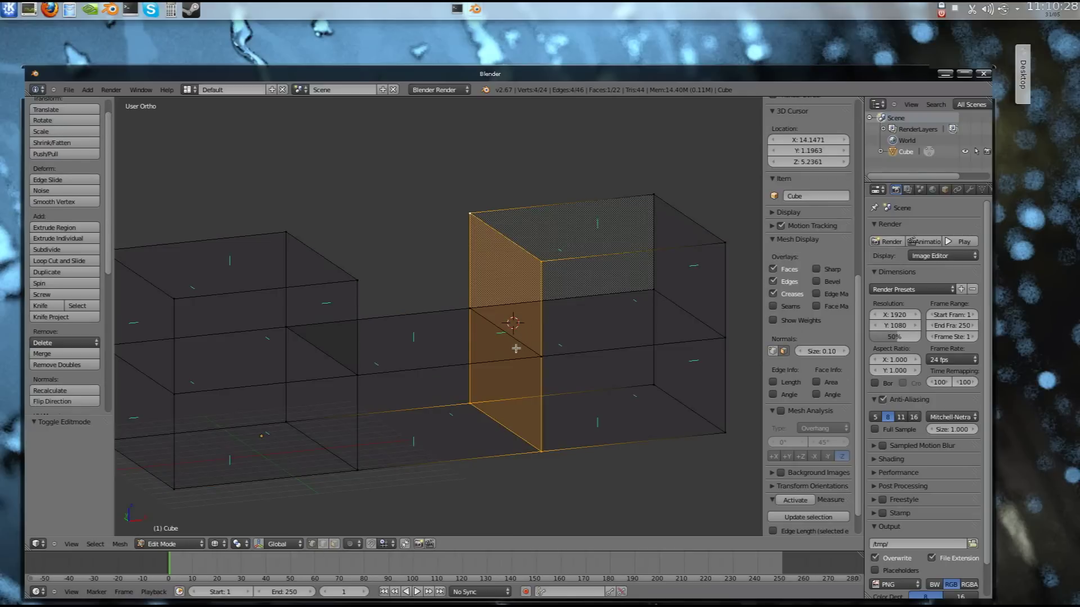
middle_drag(519, 341, 529, 342)
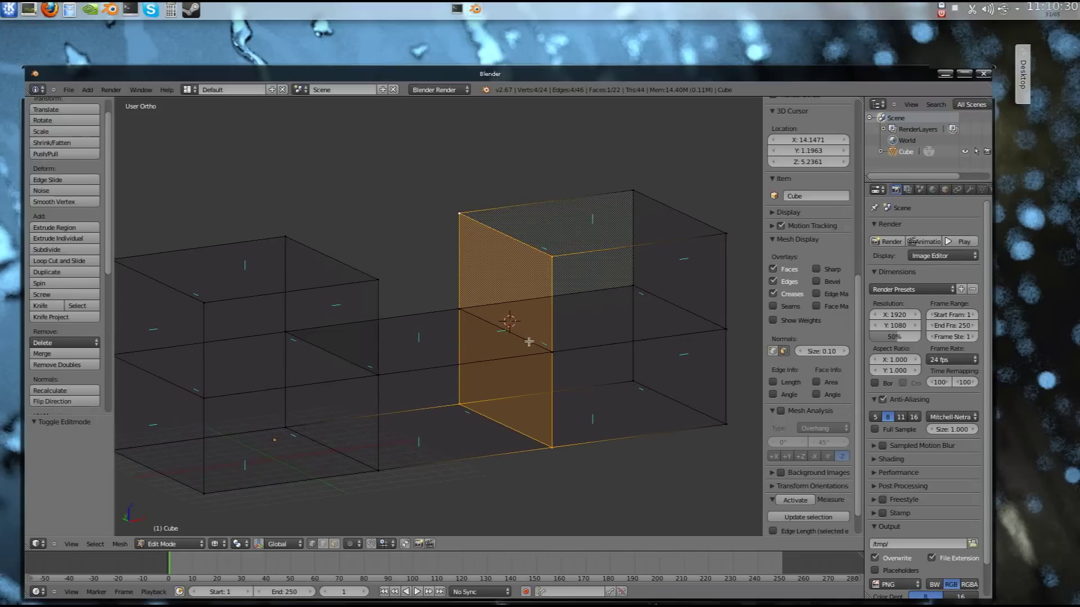
Inspect the block from several sides in solid display in Object and Edit Mode, then return to wireframe display.
key(Tab)
key(z)
mouse_move(568, 344)
middle_down()
mouse_move(552, 373)
mouse_move(651, 337)
mouse_move(457, 310)
mouse_move(483, 338)
mouse_move(444, 295)
middle_up()
middle_drag(356, 313, 597, 287)
key(Tab)
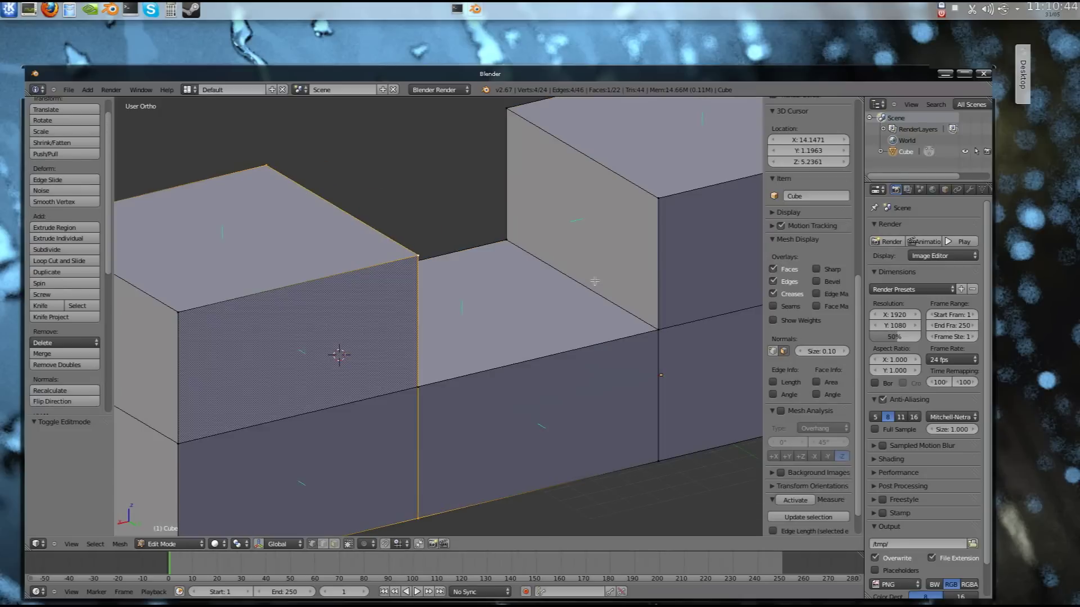
middle_drag(585, 285, 357, 281)
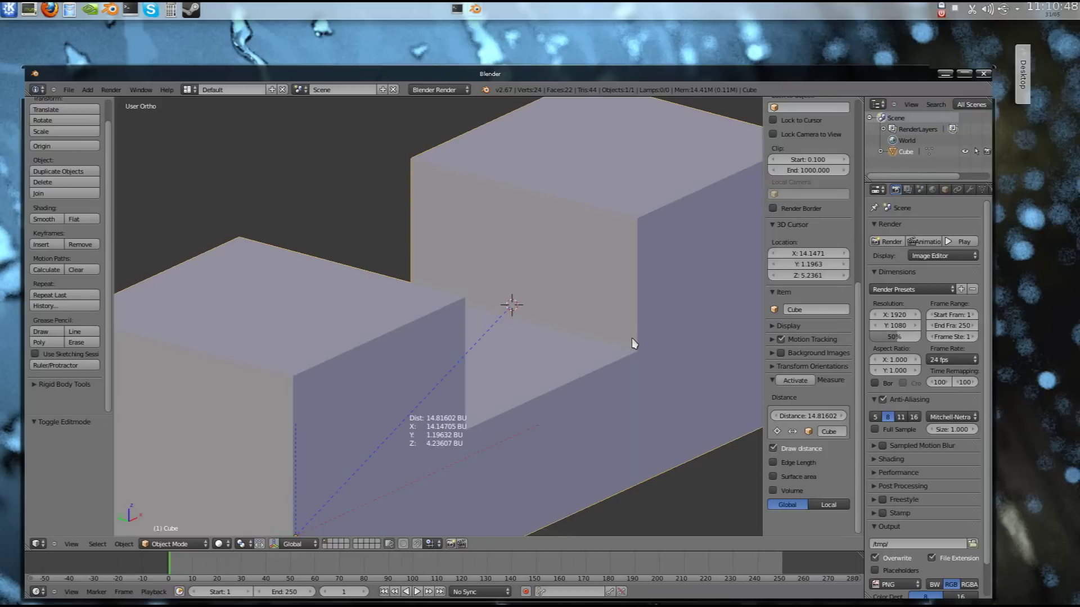
key(z)
middle_drag(632, 339, 564, 292)
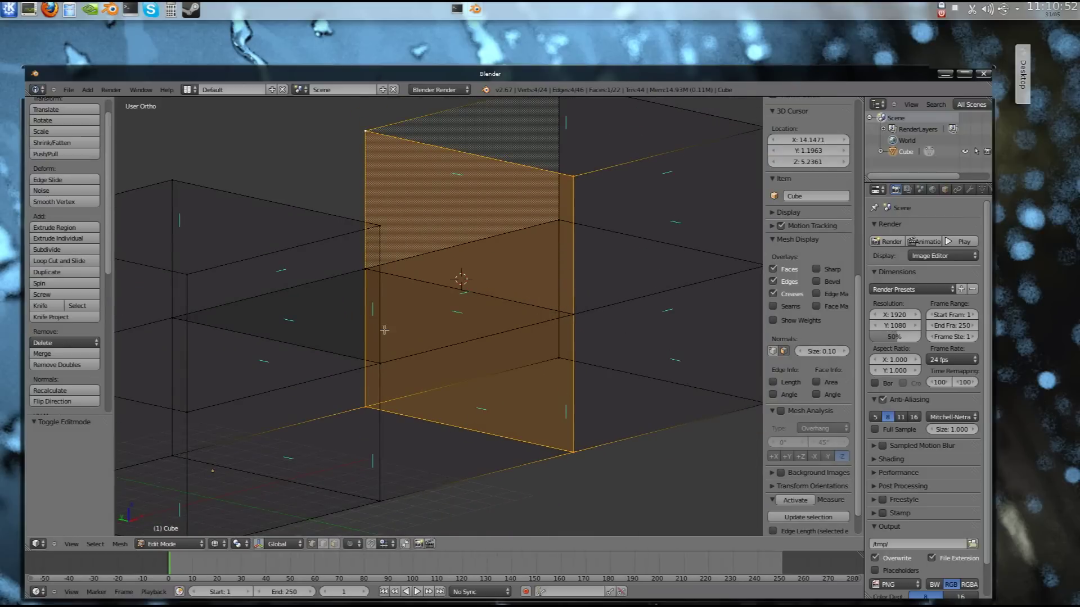
Examine the copied cube's inner middle edge by its two vertices, then the full-height face and the bridge's top face in face selection.
middle_drag(582, 334, 561, 321)
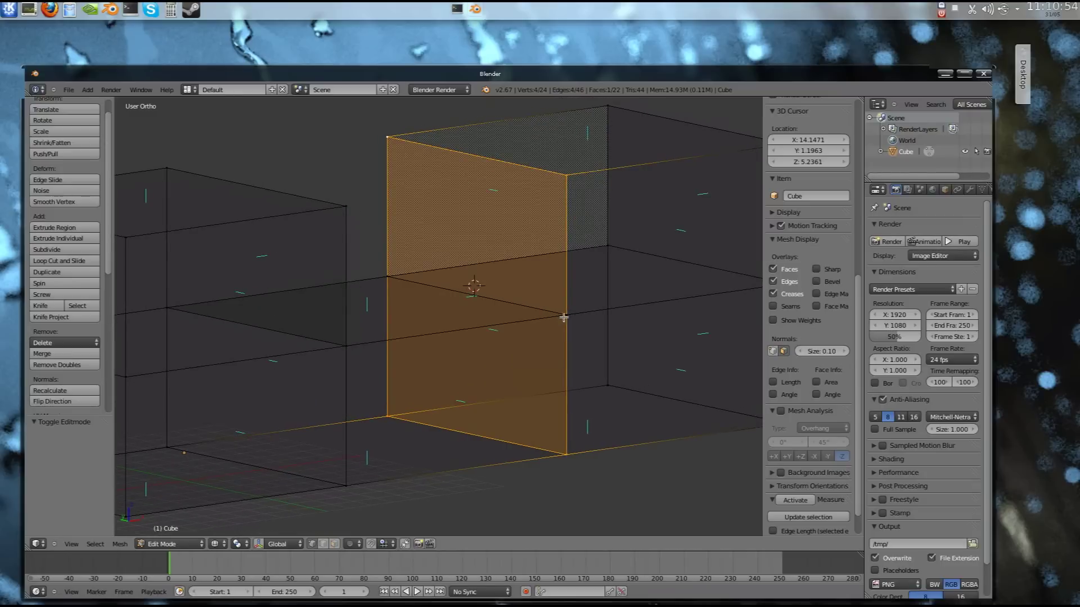
right_click(564, 316)
shift+right_click(388, 277)
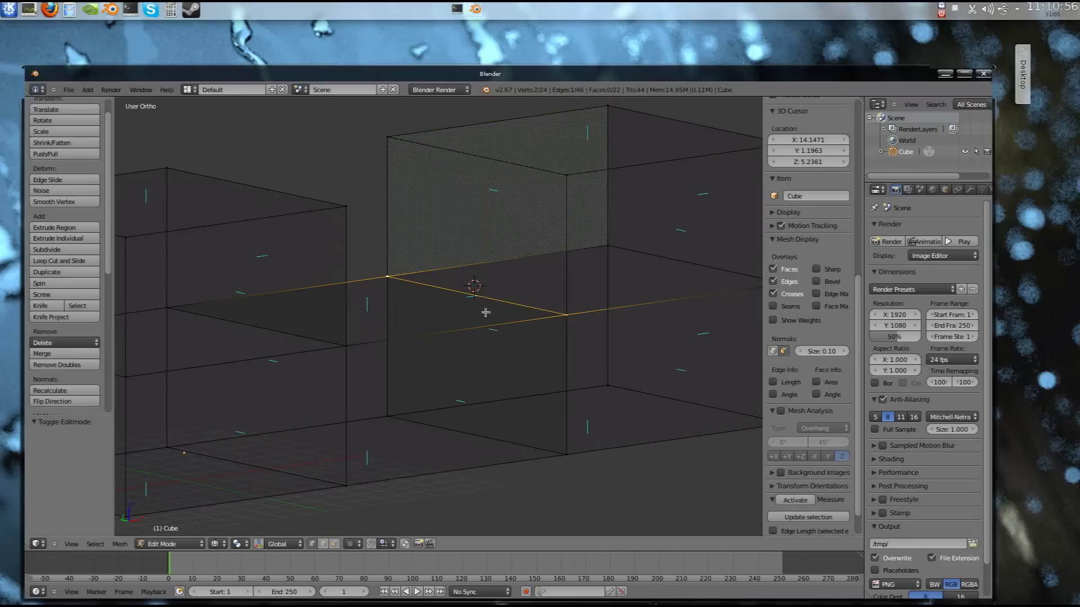
click(335, 544)
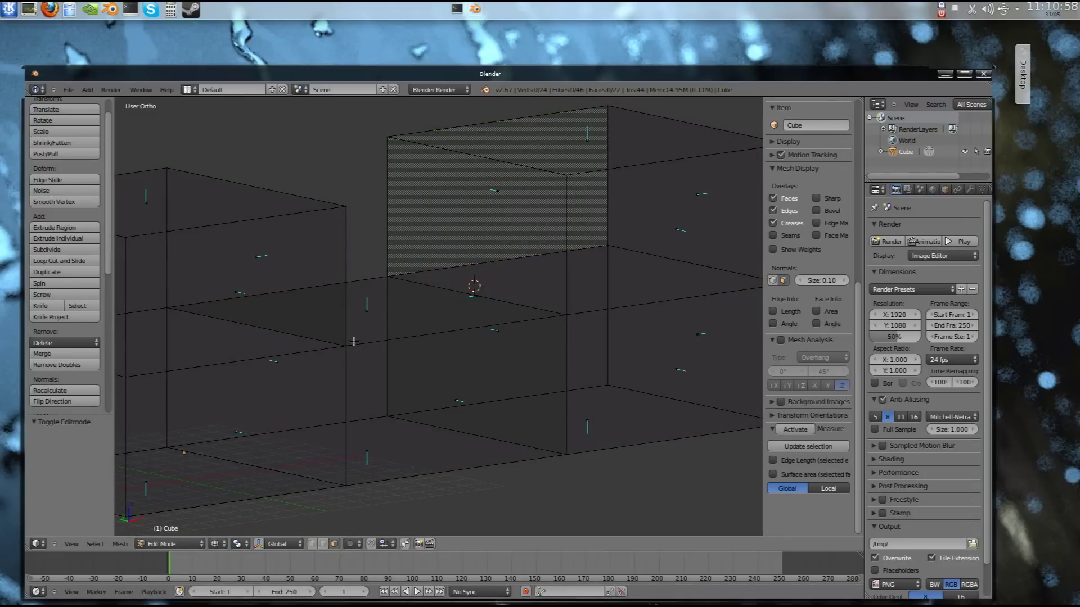
right_click(365, 316)
middle_drag(474, 373, 482, 265)
right_click(496, 290)
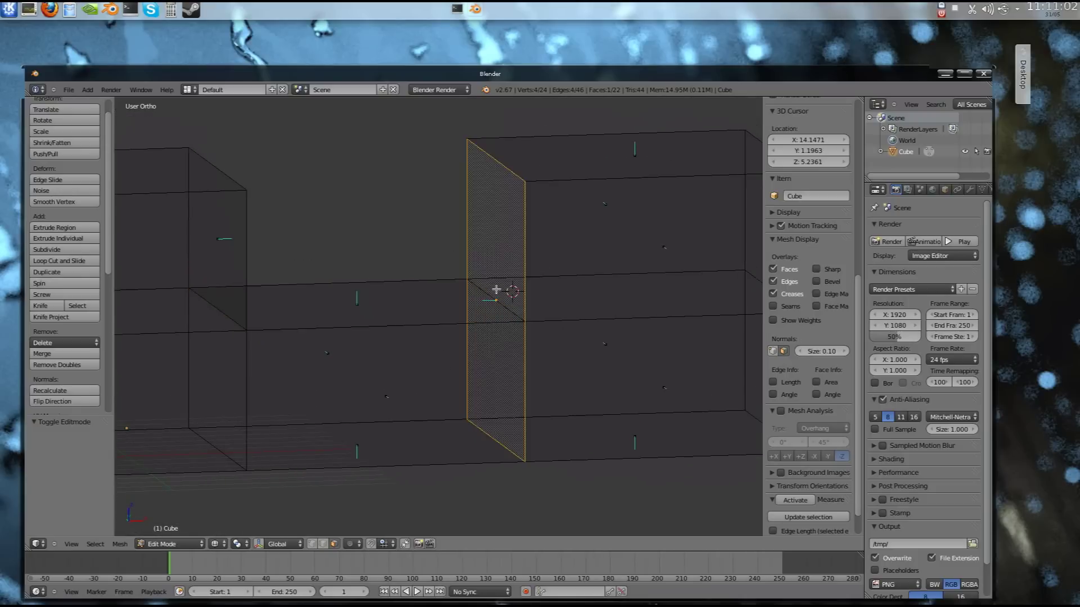
right_click(375, 303)
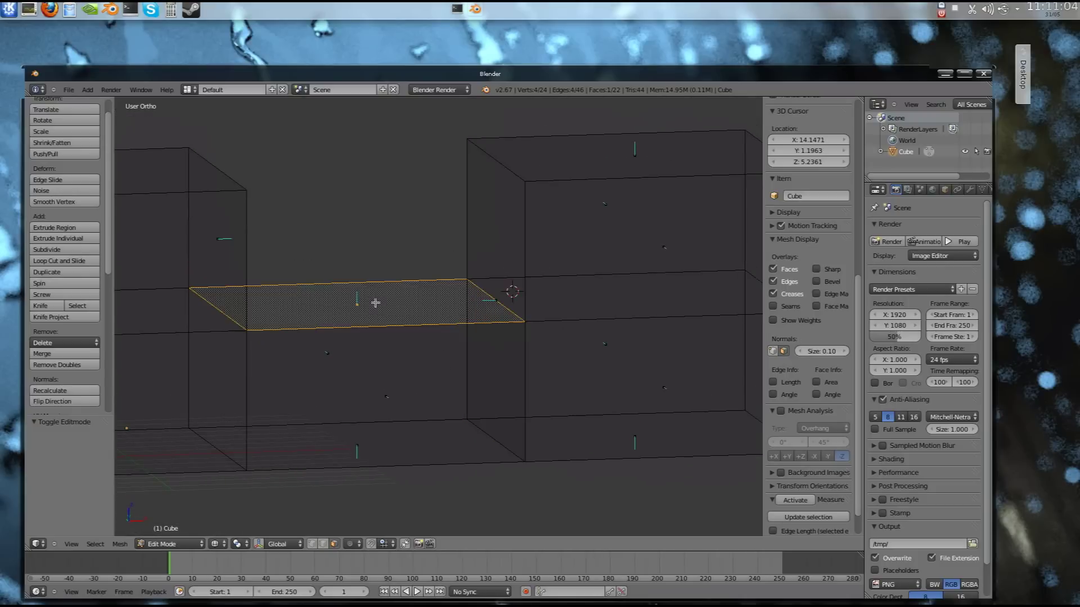
click(525, 320)
middle_drag(548, 317, 556, 324)
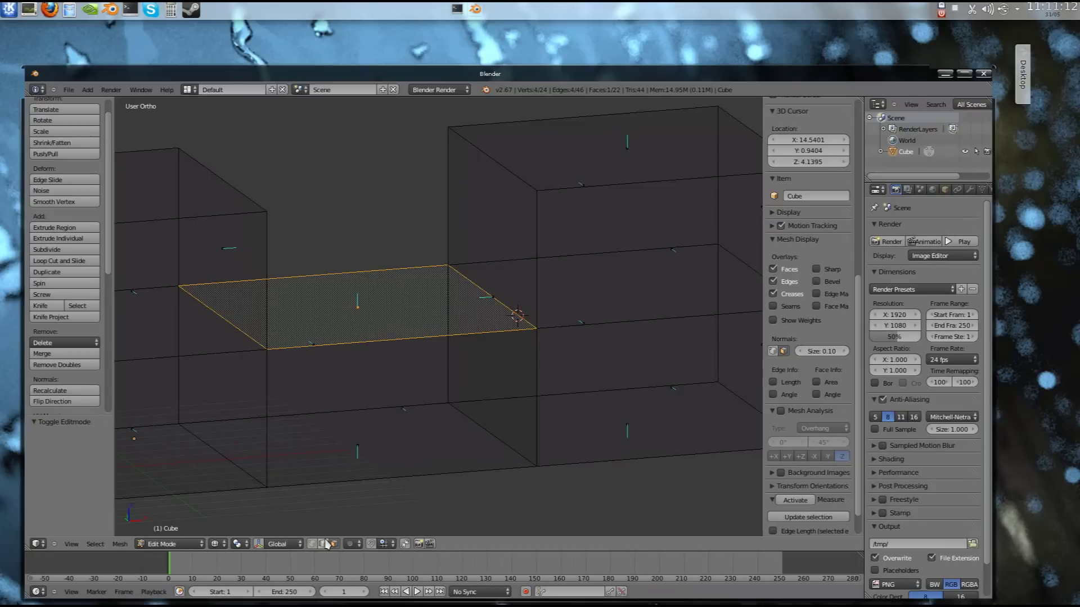
Clear the selection and turn off the face normals display.
scroll(457, 337, down, 3)
scroll(458, 337, up, 3)
key(a)
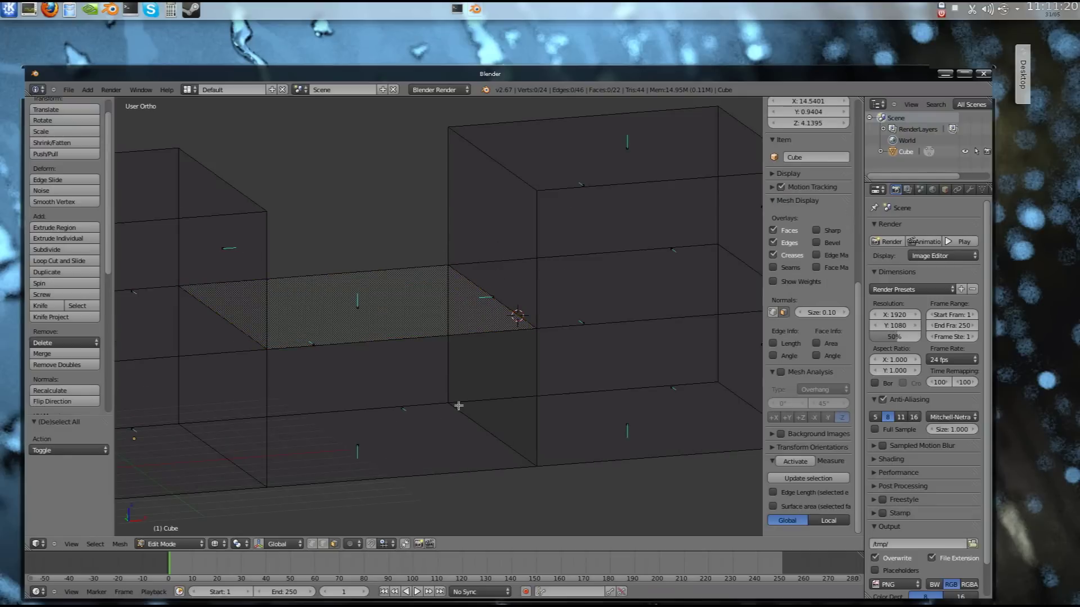
scroll(437, 373, down, 2)
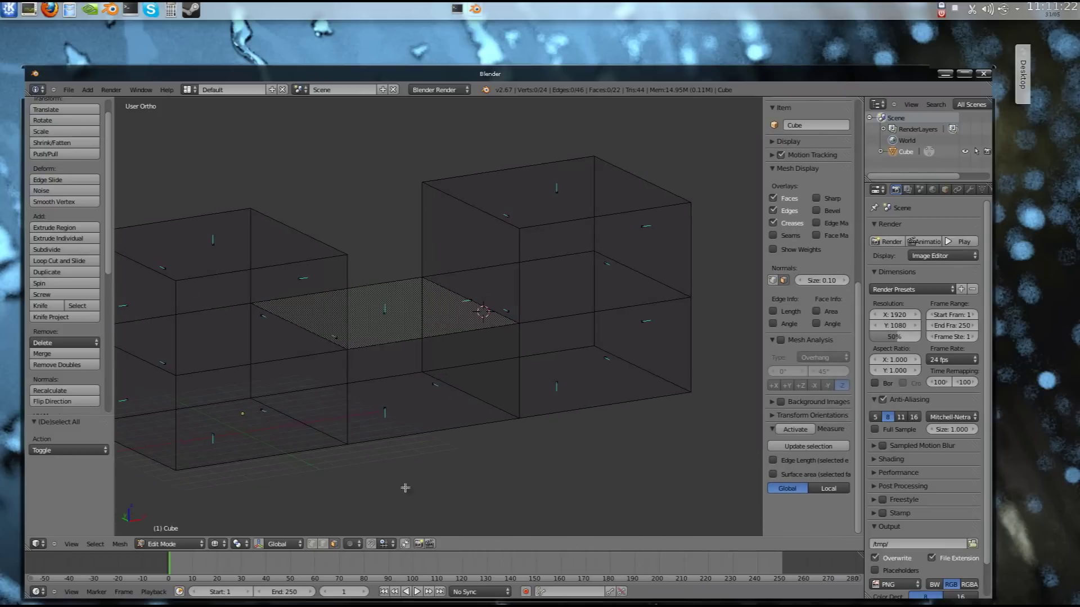
scroll(400, 408, down, 3)
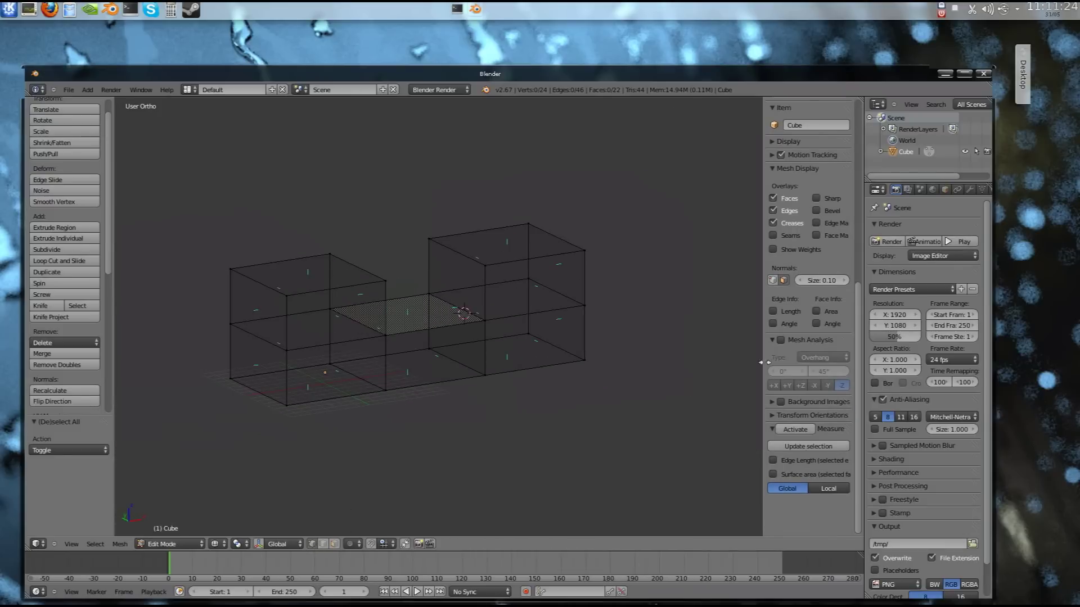
click(783, 280)
Select the non-manifold geometry of the bridged mesh.
shift+middle_drag(429, 319, 447, 324)
middle_drag(352, 335, 382, 341)
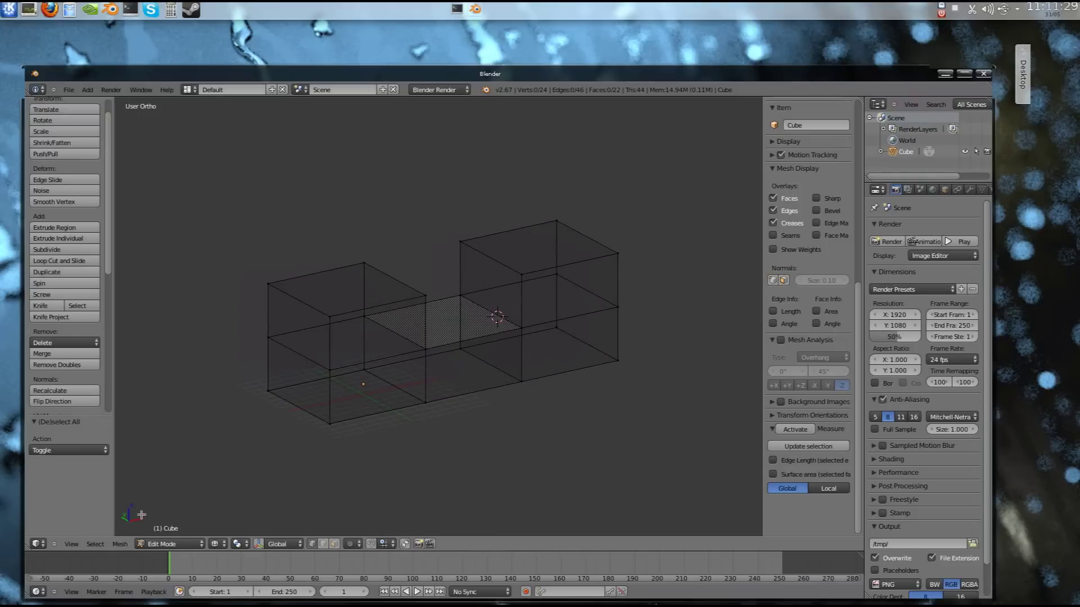
click(96, 544)
click(124, 419)
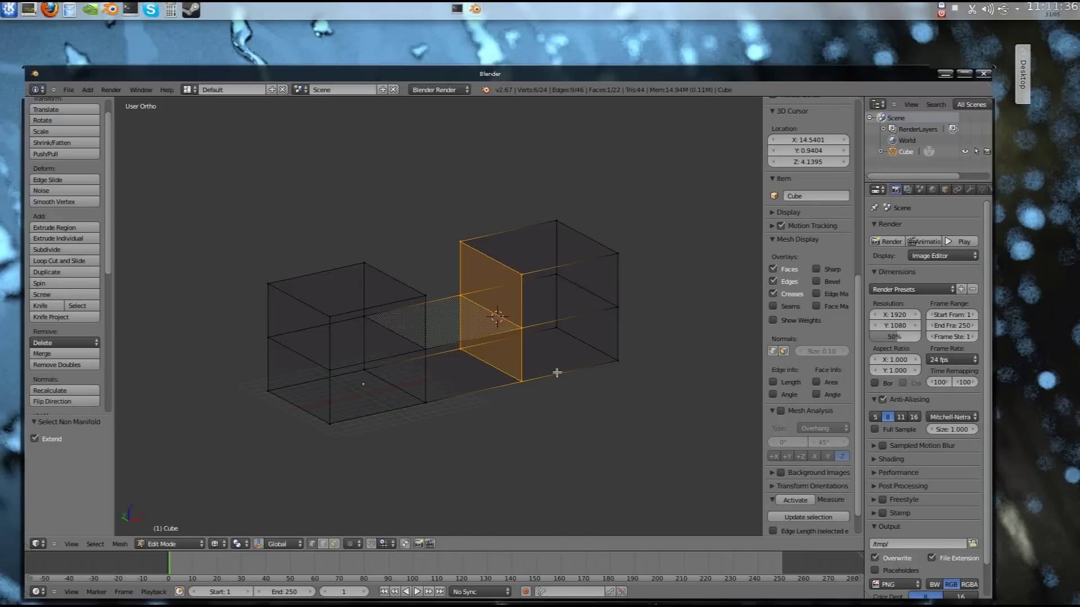
Examine the selected non-manifold area around the full-height face and the vertex where the bridge's upper corner meets it.
scroll(556, 373, up, 3)
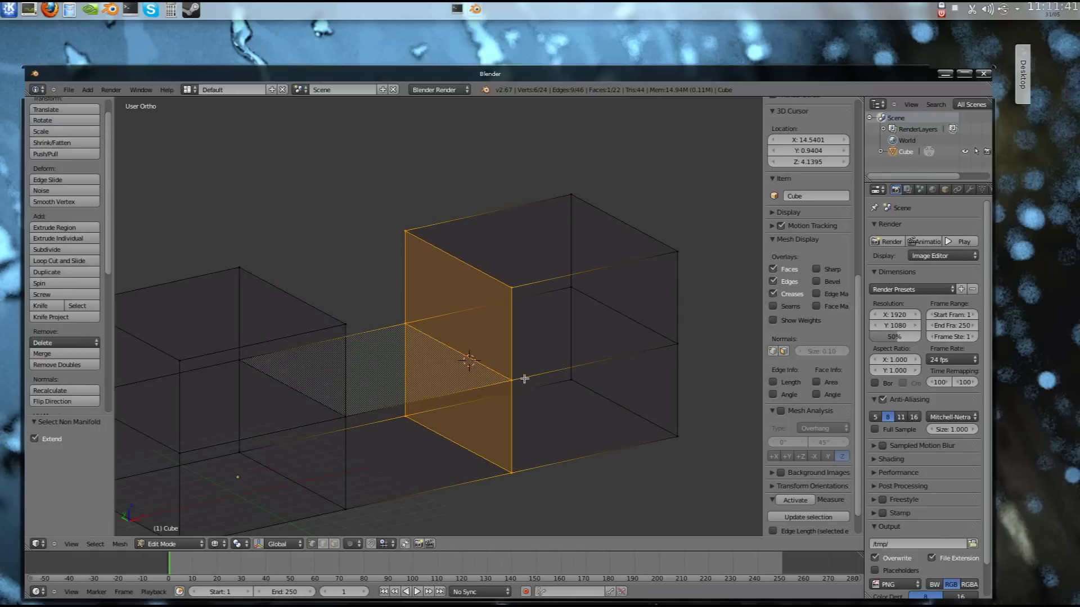
middle_drag(519, 378, 496, 368)
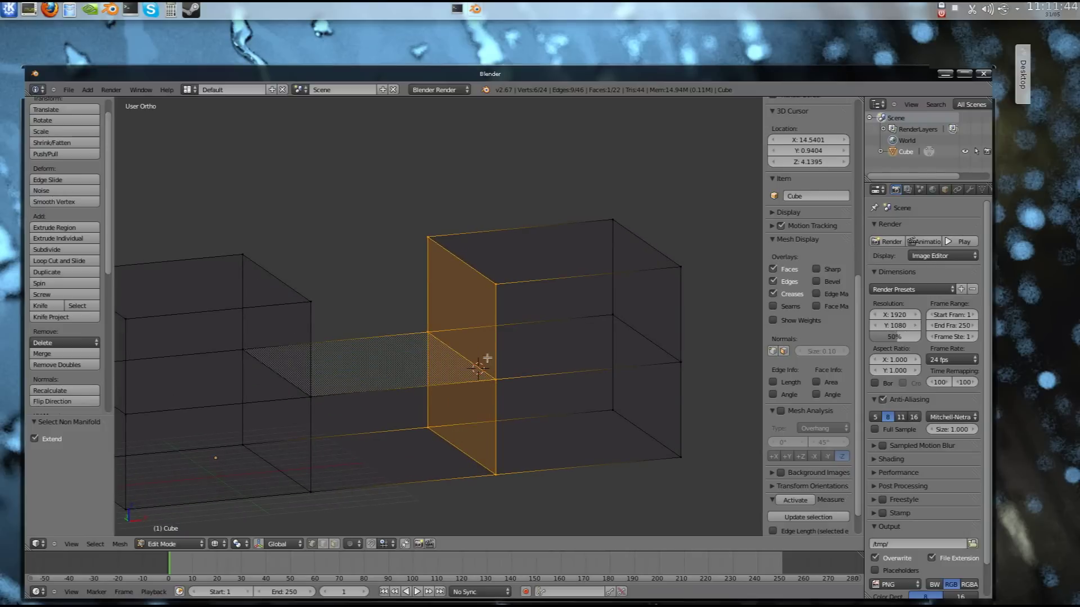
middle_drag(500, 400, 477, 349)
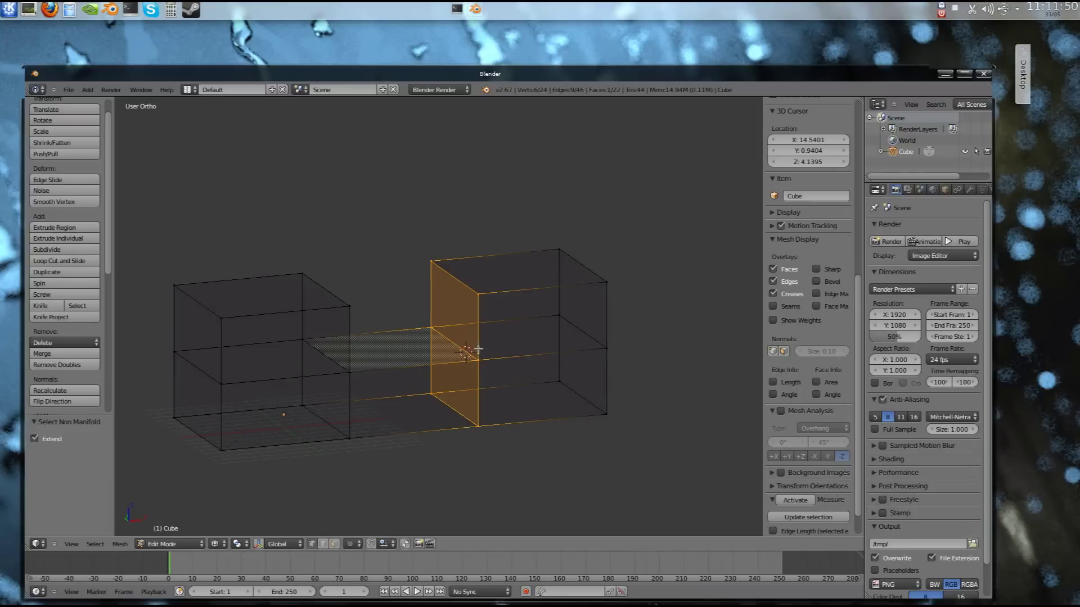
scroll(478, 350, up, 2)
shift+middle_drag(486, 380, 472, 287)
scroll(477, 291, down, 2)
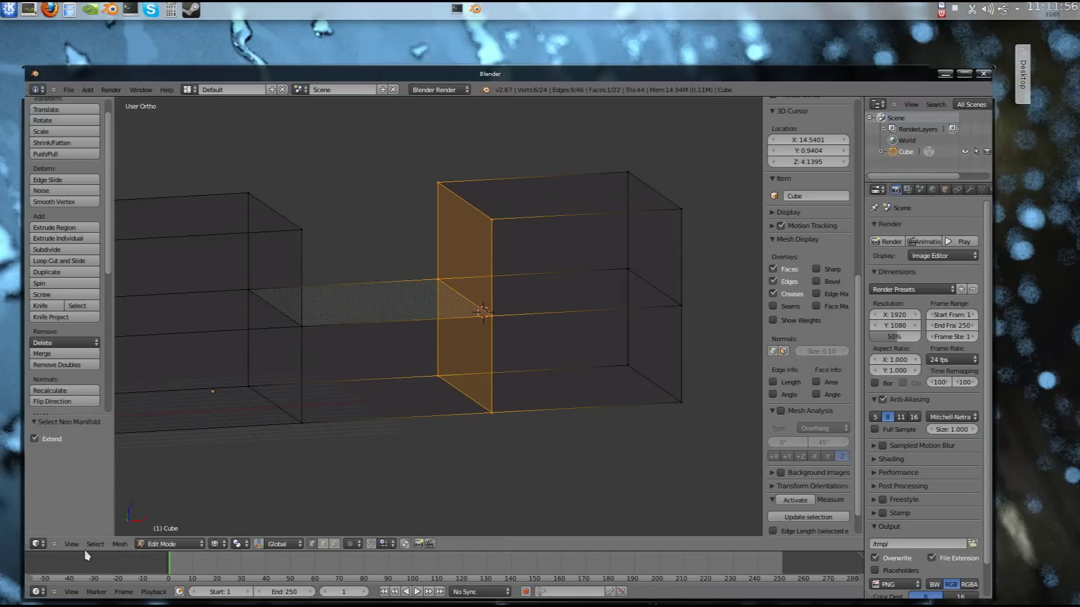
shift+middle_drag(391, 277, 423, 304)
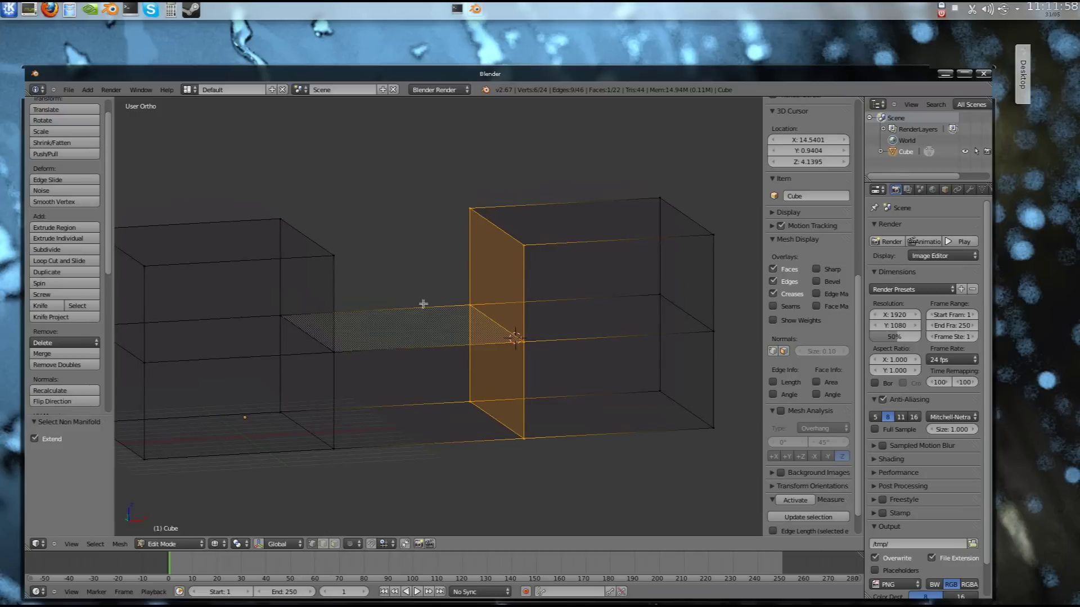
scroll(509, 354, up, 2)
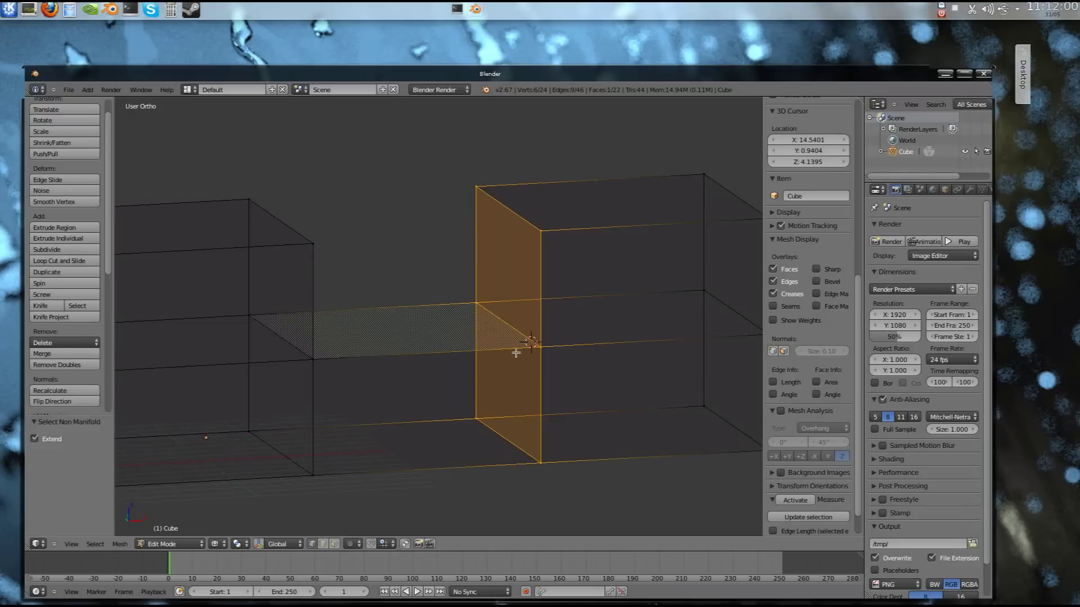
right_click(562, 353)
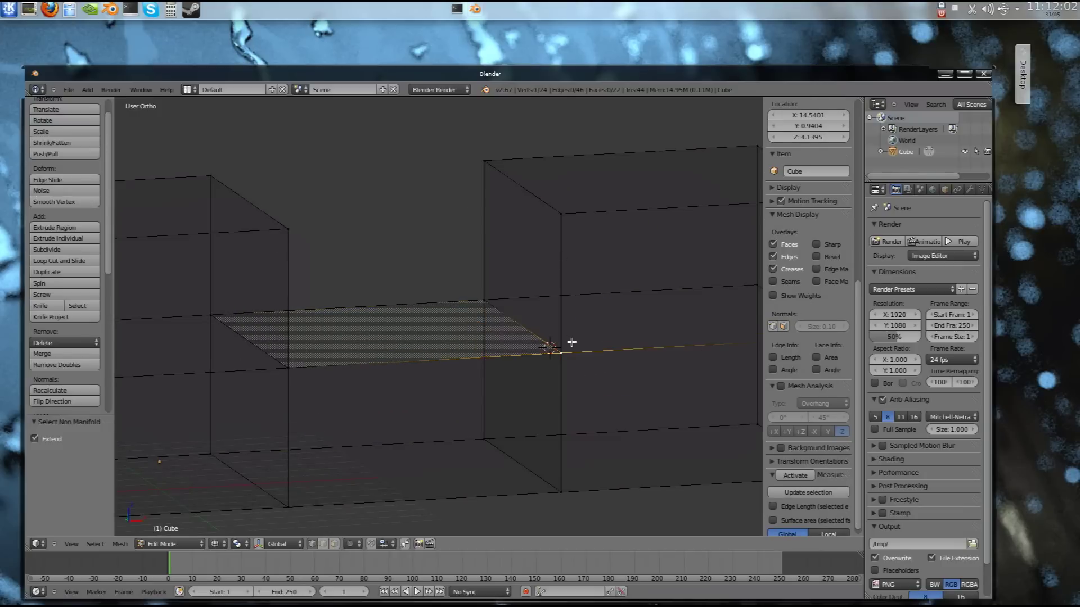
scroll(569, 362, up, 5)
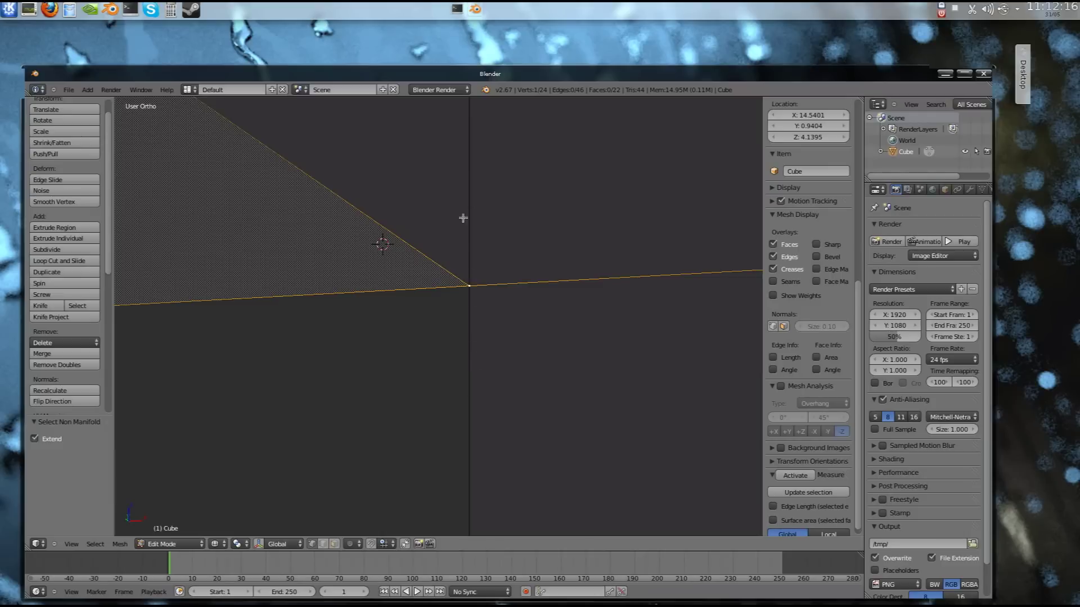
scroll(482, 338, down, 5)
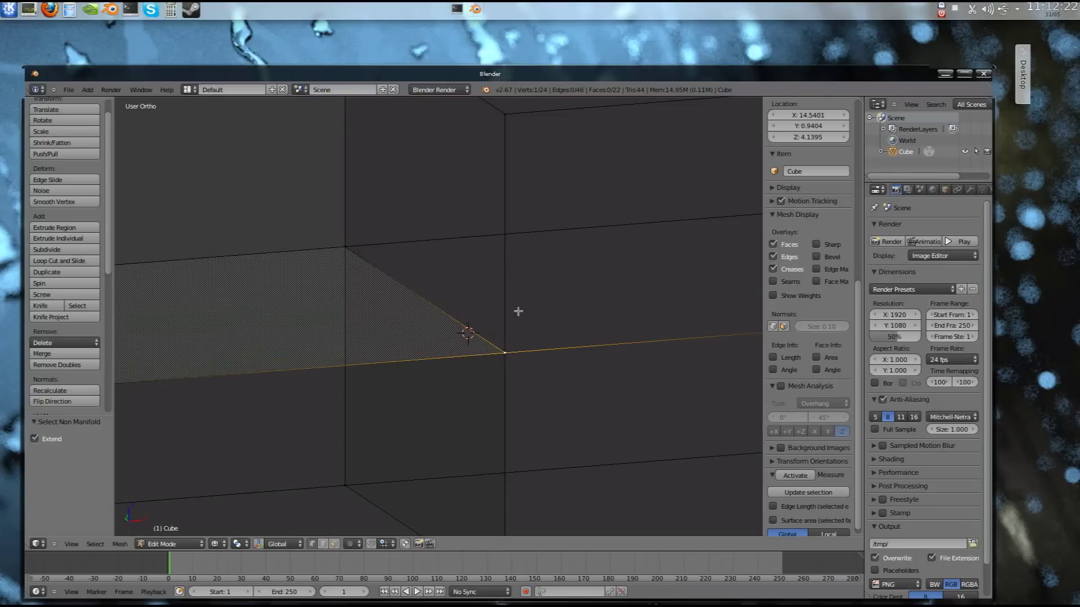
Select the full-height inner face of the copied cube by its four corner vertices and delete the face.
scroll(518, 308, down, 2)
right_click(481, 178)
shift+right_click(380, 108)
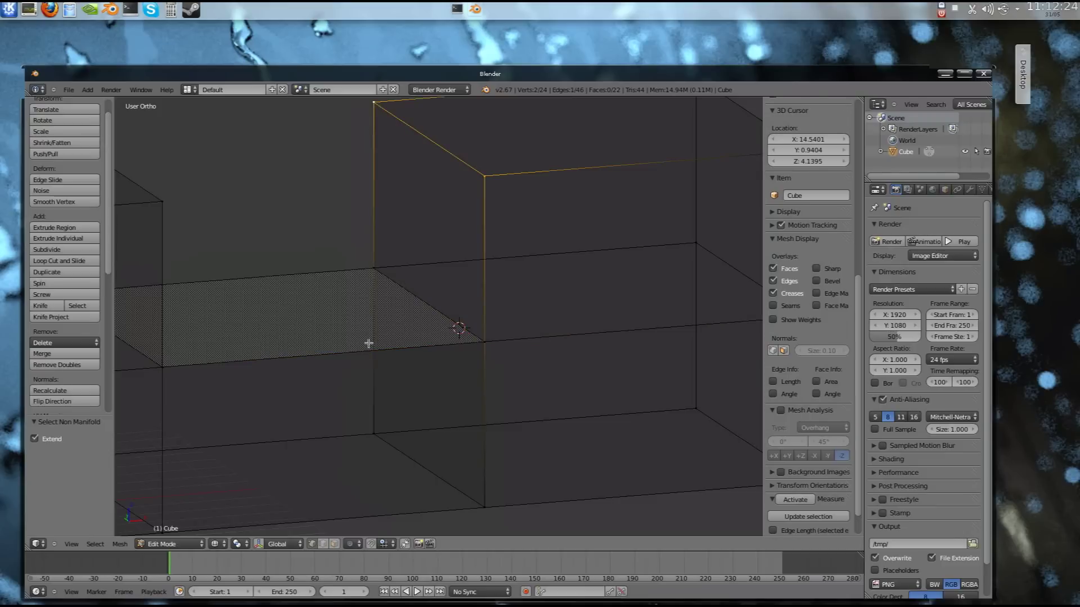
shift+right_click(371, 438)
shift+right_click(487, 504)
key(x)
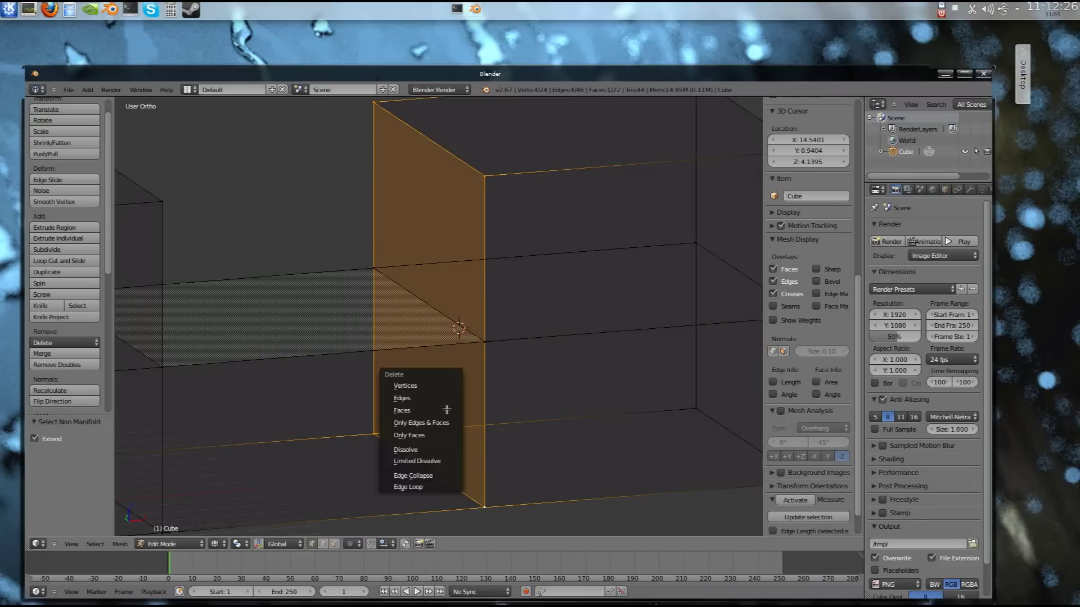
click(447, 410)
Fill a face on the copied cube's inner side between its two top vertices and the bridge's two upper vertices.
right_click(482, 342)
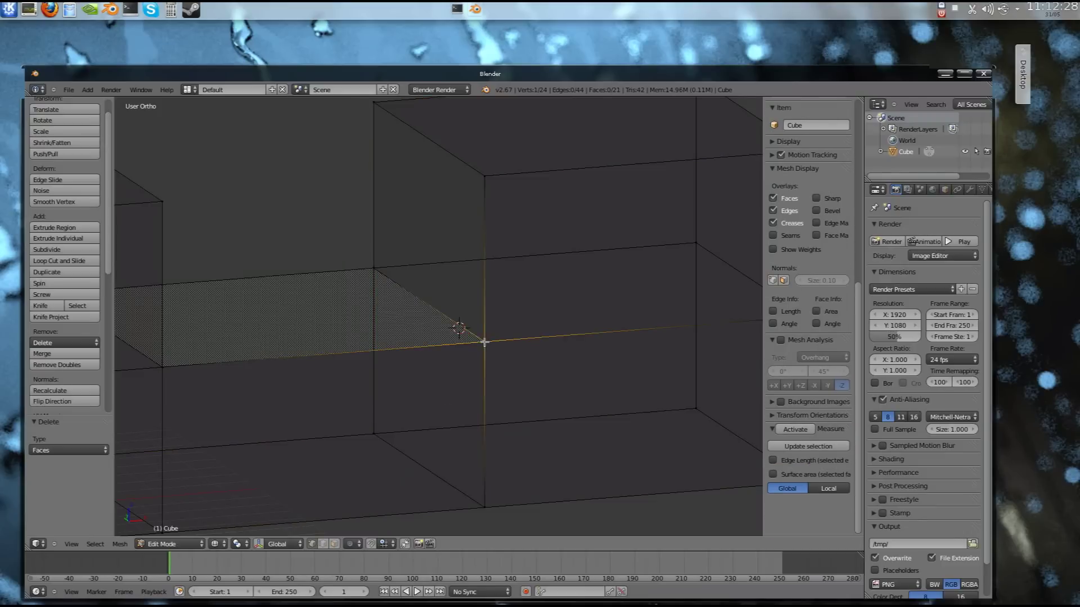
shift+right_click(484, 178)
shift+right_click(374, 105)
shift+right_click(374, 266)
key(f)
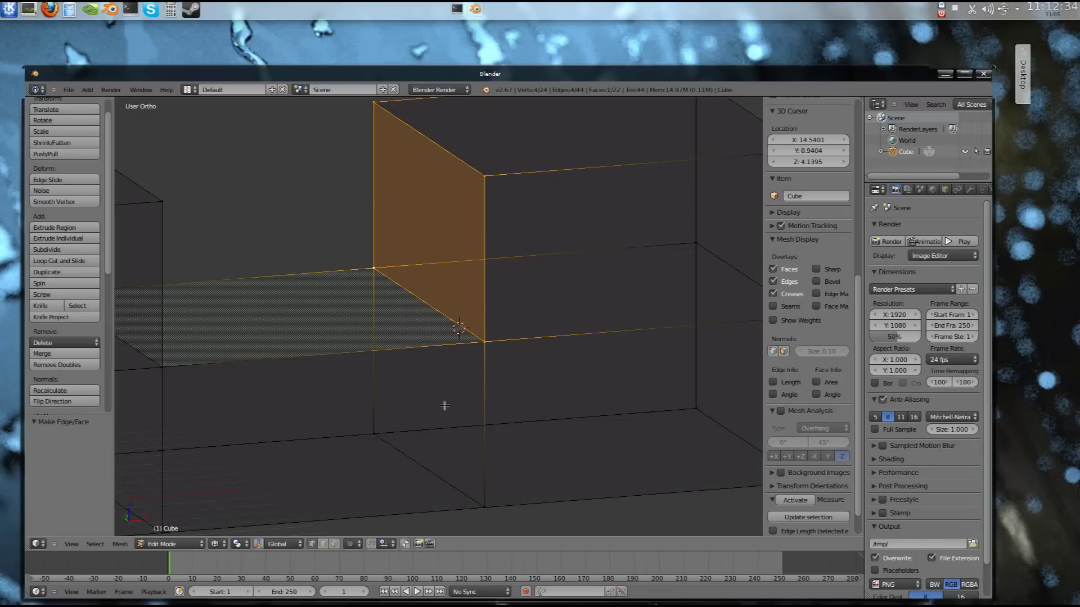
middle_drag(491, 394, 440, 386)
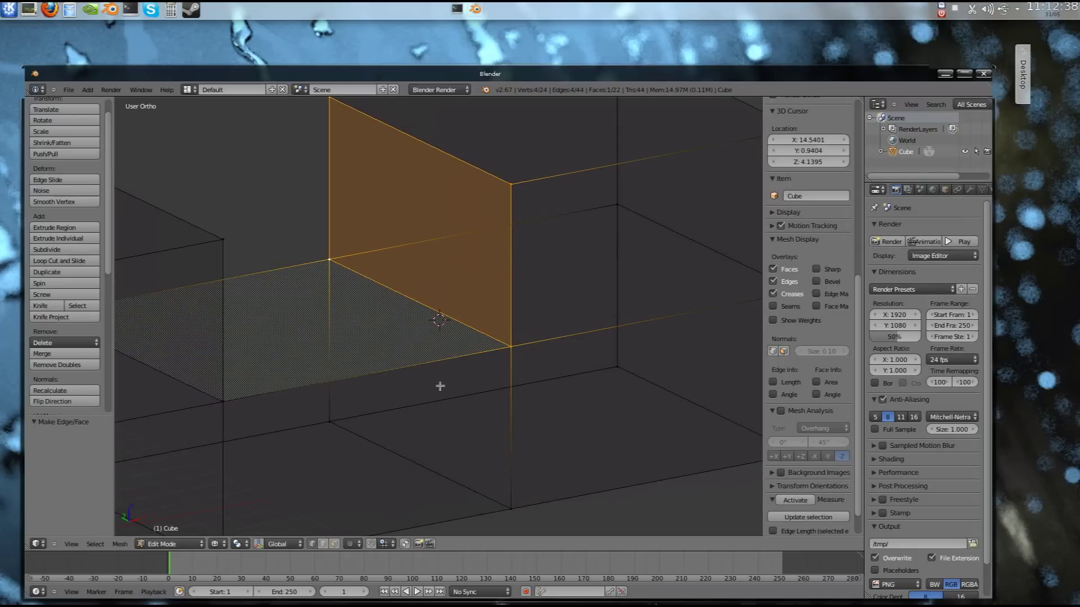
Inspect the refilled inner face in solid display, in Object Mode and back in Edit Mode.
key(z)
key(Tab)
scroll(507, 371, down, 5)
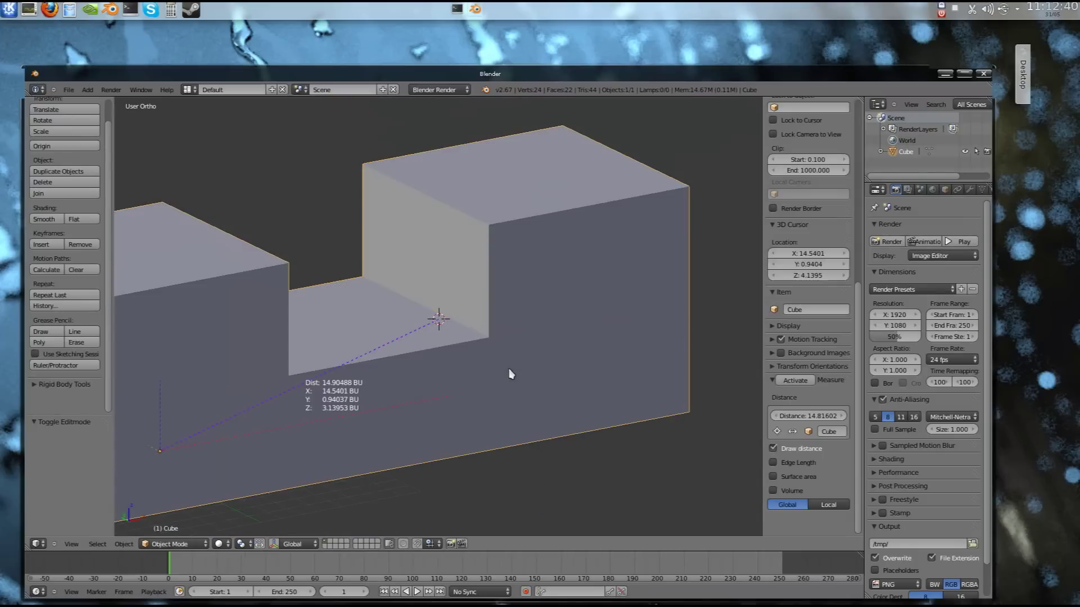
mouse_move(372, 298)
middle_down()
mouse_move(487, 335)
mouse_move(508, 305)
mouse_move(359, 294)
middle_up()
key(Tab)
scroll(359, 293, up, 3)
scroll(359, 291, down, 3)
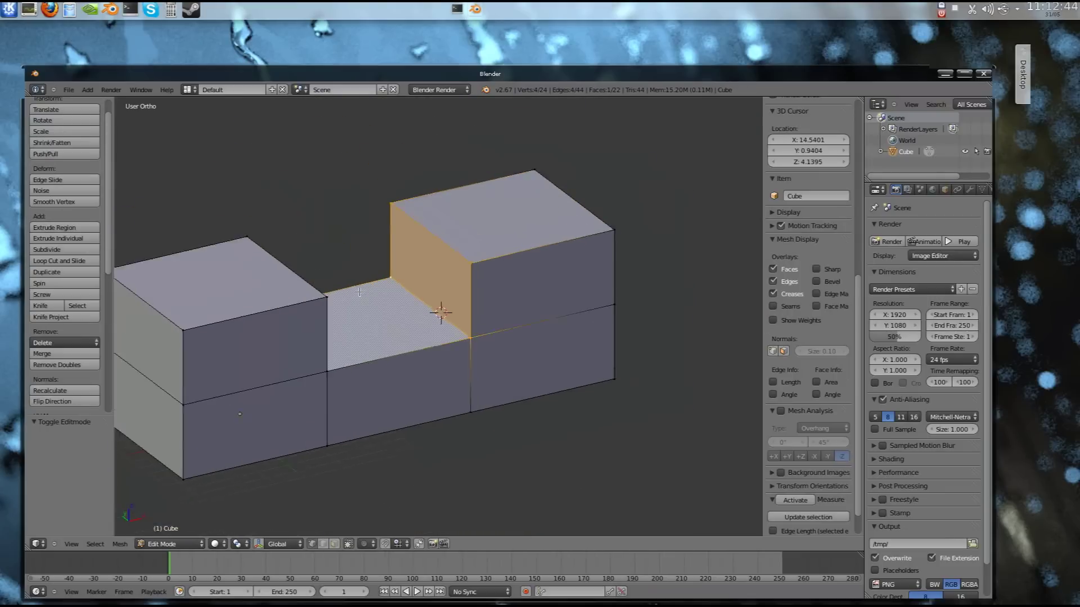
Clear the selection and check the repaired mesh for non-manifold geometry in wireframe display.
key(a)
key(z)
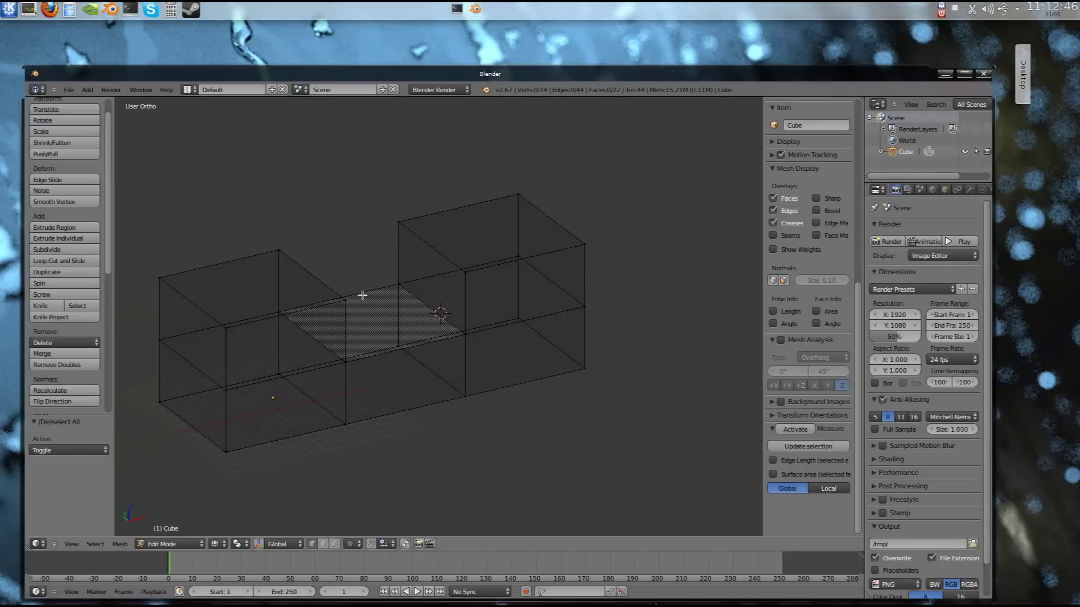
shift+middle_drag(362, 295, 434, 289)
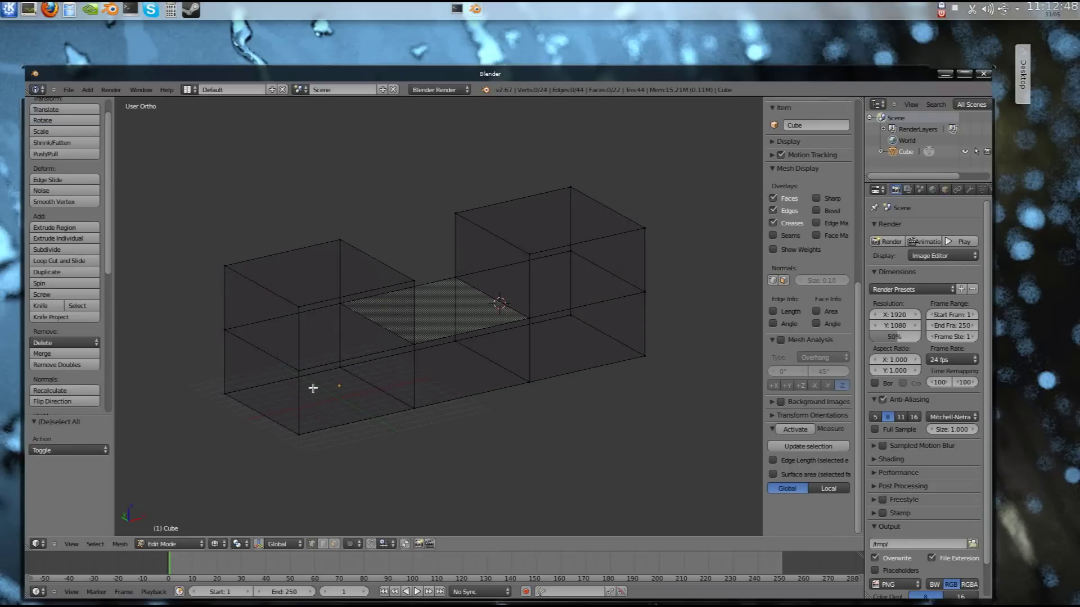
click(95, 544)
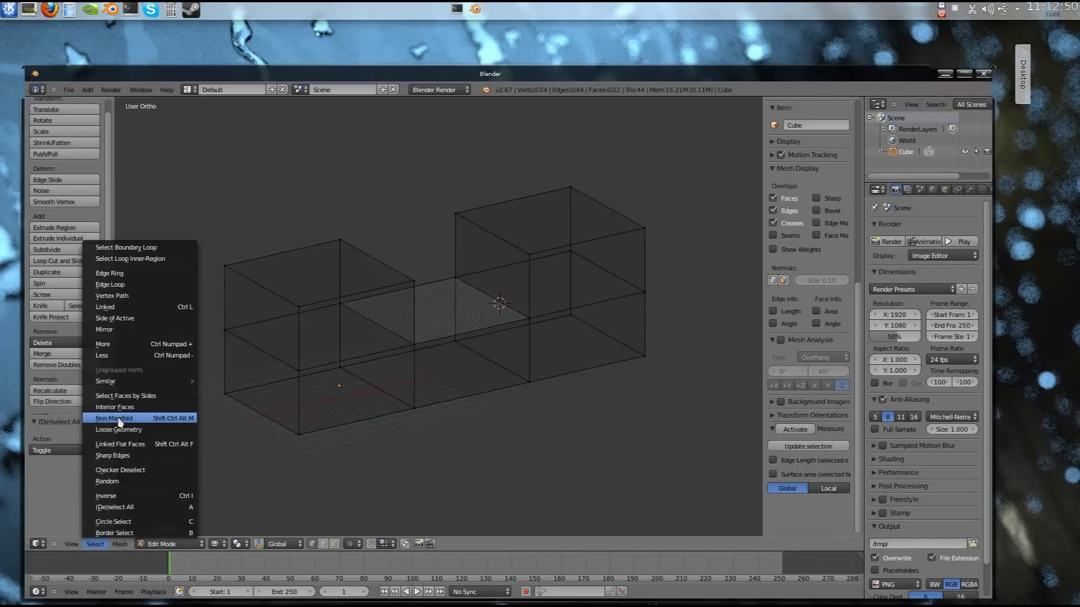
click(118, 419)
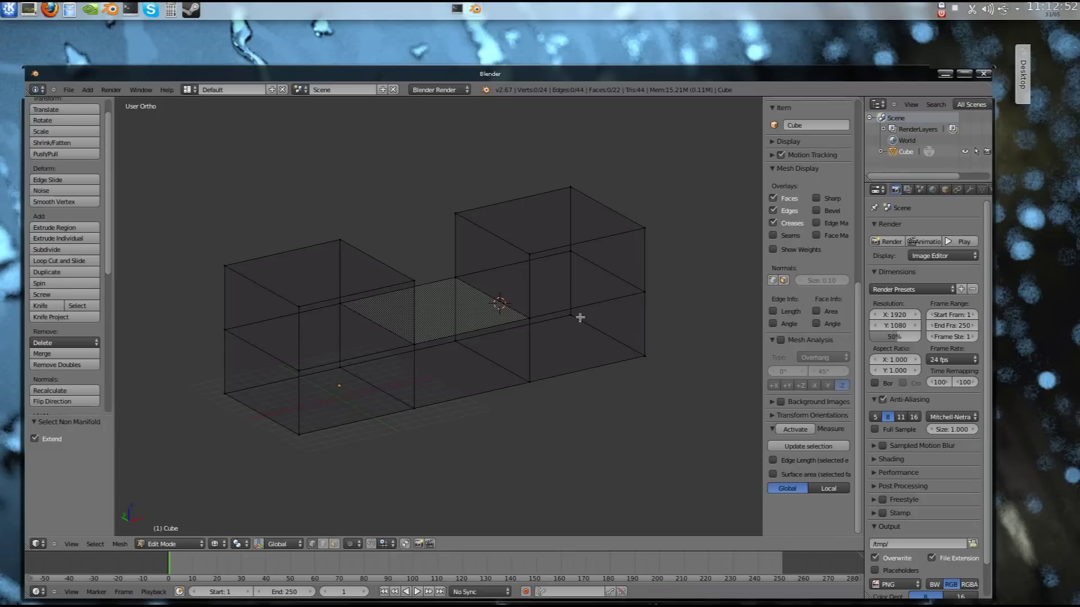
View the U-shaped block in Object Mode in solid and wireframe display, ending in the front orthographic view.
key(Tab)
middle_drag(585, 369, 539, 340)
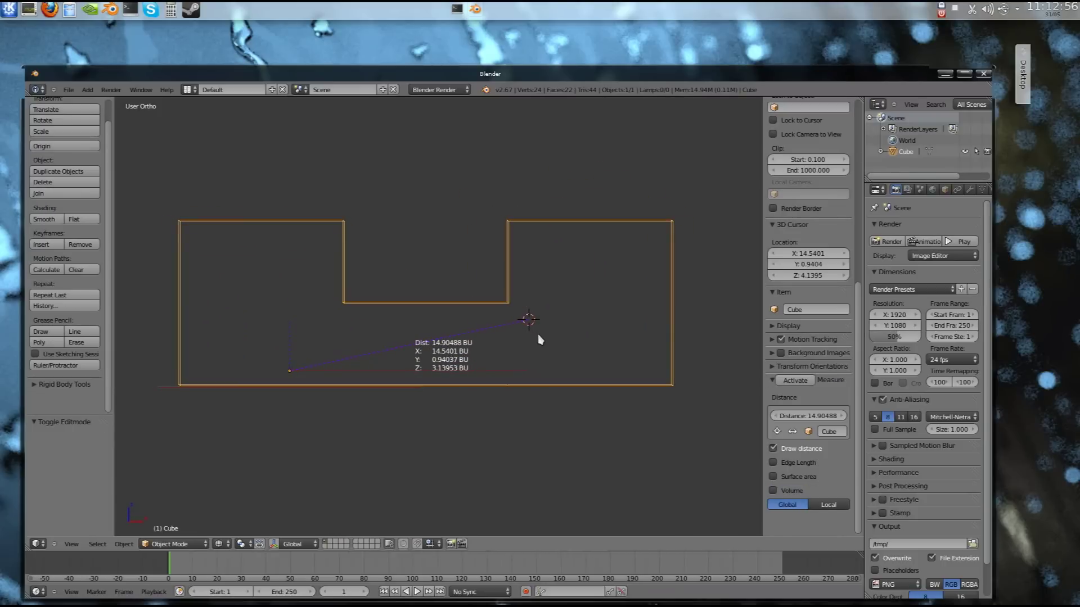
key(KP_1)
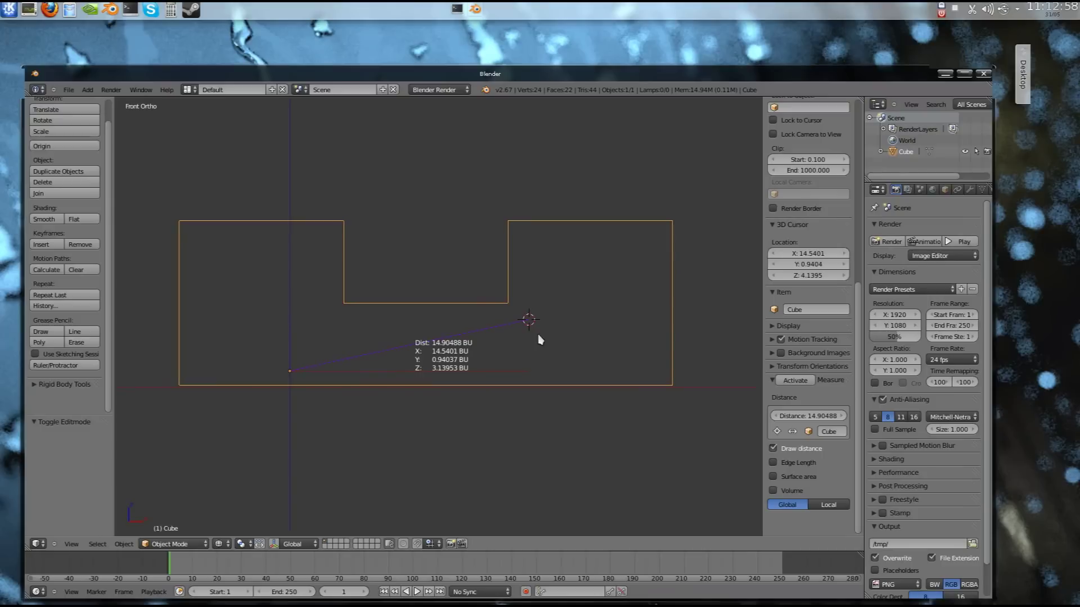
middle_drag(462, 305, 450, 319)
key(z)
mouse_move(415, 299)
middle_down()
mouse_move(440, 340)
mouse_move(460, 313)
mouse_move(427, 285)
mouse_move(437, 295)
middle_up()
key(z)
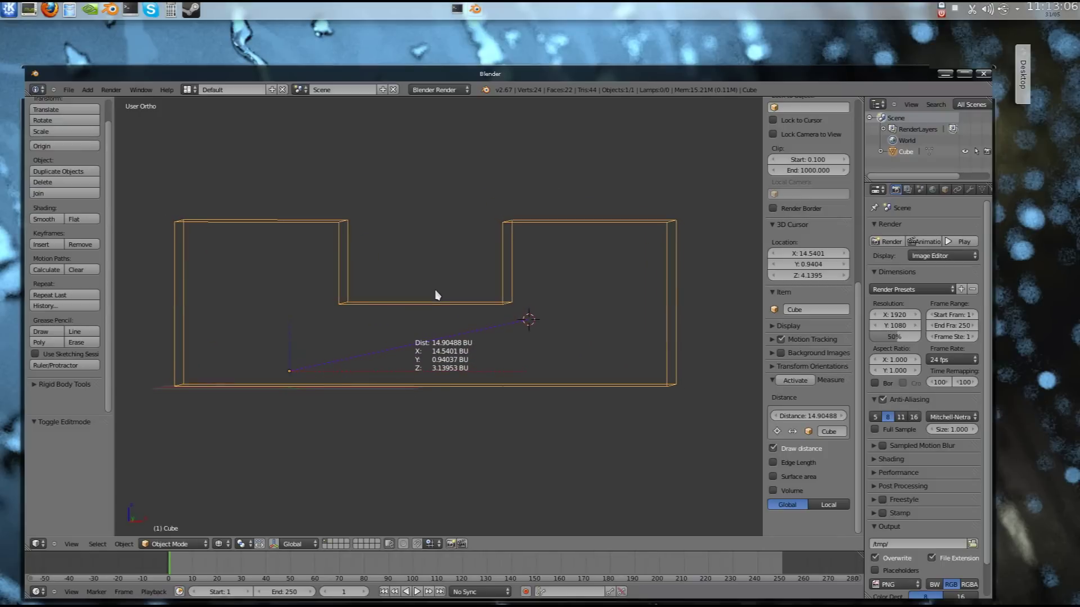
key(KP_1)
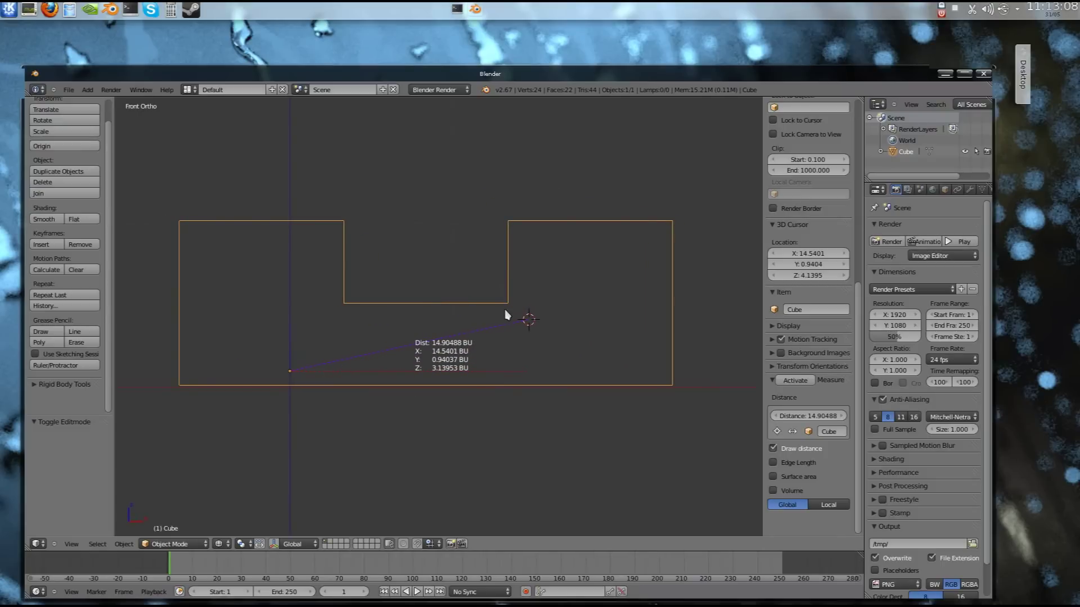
In Edit Mode, select the four vertices of the original cube's lower front face.
middle_drag(542, 314, 518, 316)
mouse_move(525, 275)
middle_down()
mouse_move(533, 292)
mouse_move(540, 268)
middle_up()
middle_drag(334, 312, 352, 304)
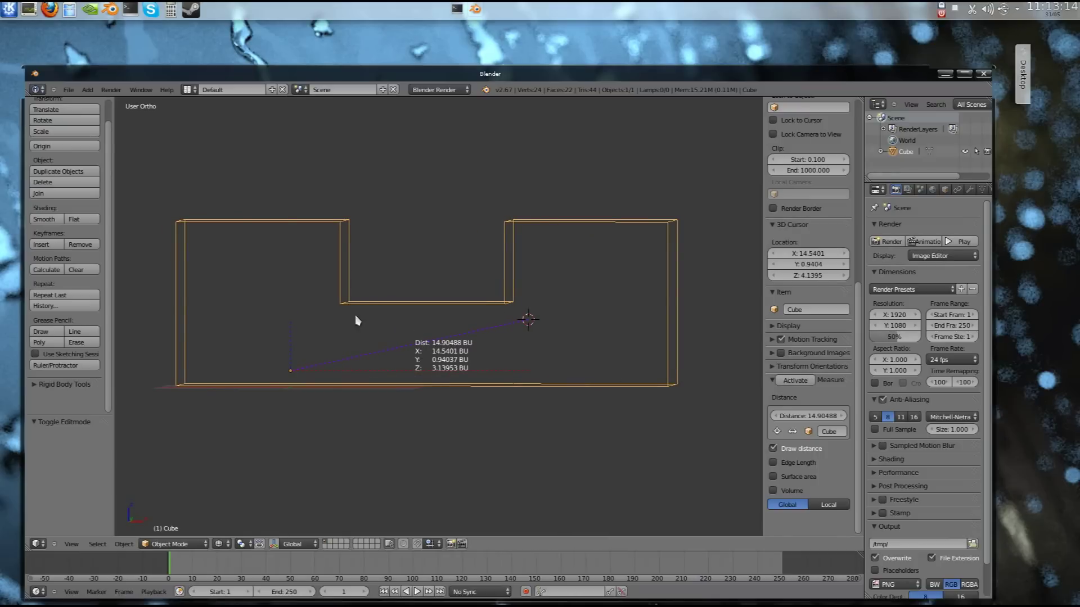
middle_drag(352, 352, 419, 329)
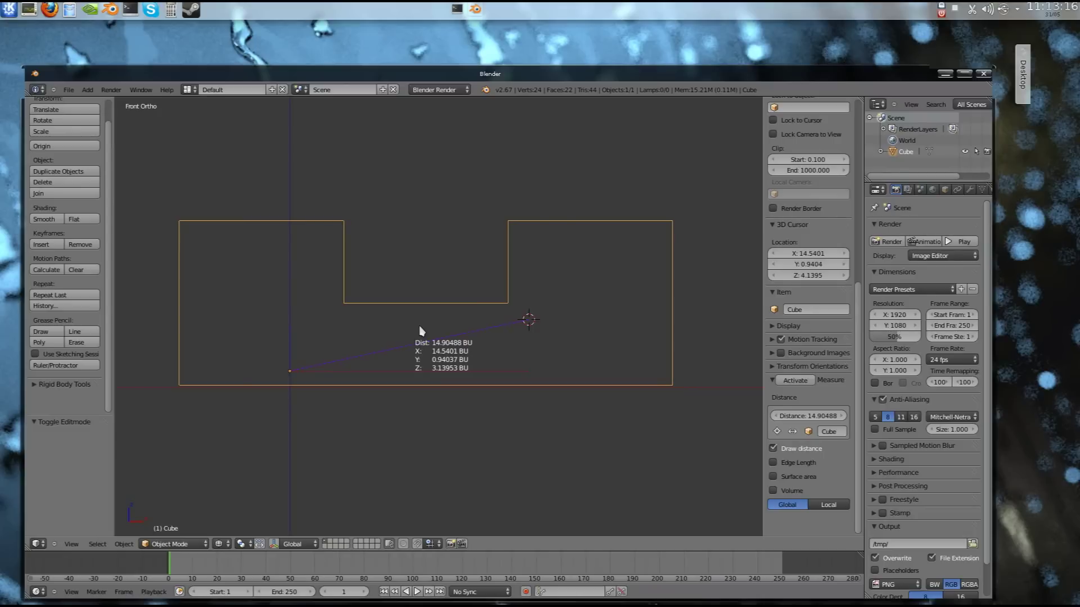
middle_drag(309, 321, 307, 336)
key(Tab)
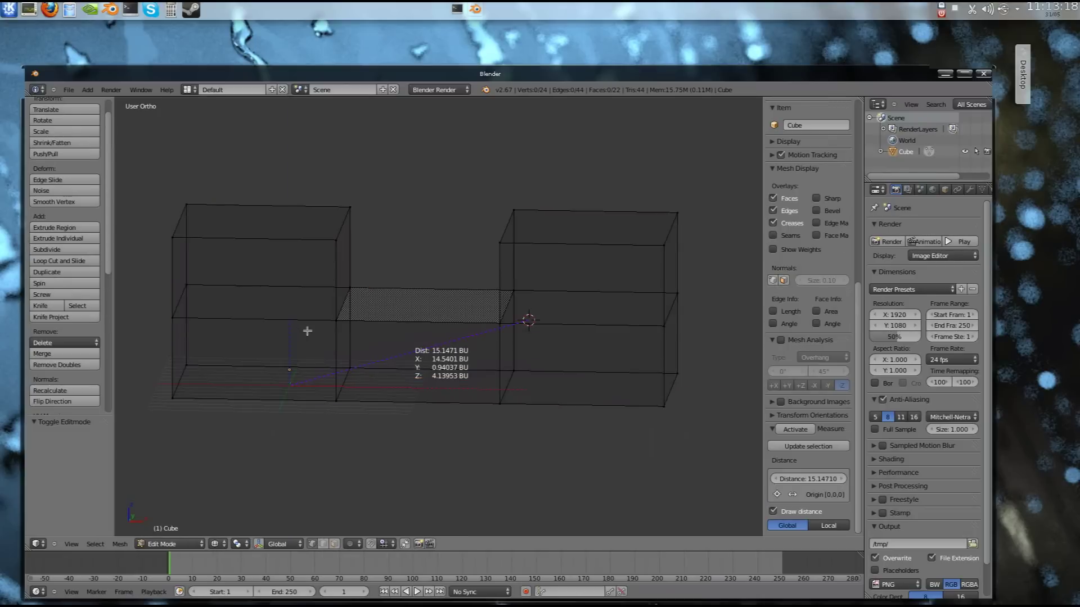
right_click(330, 323)
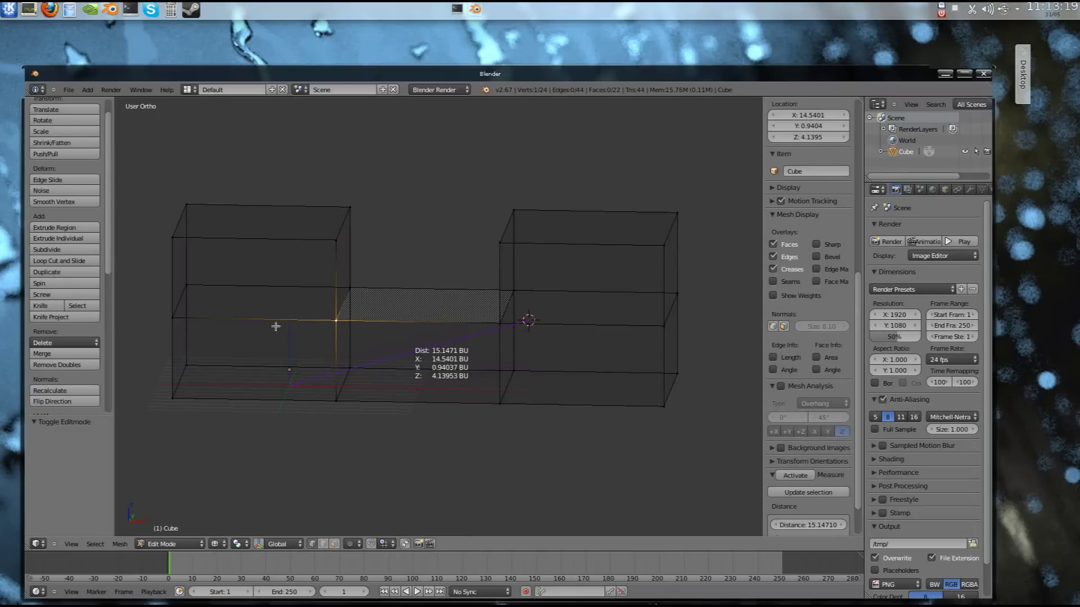
shift+right_click(173, 321)
shift+right_click(172, 398)
shift+right_click(337, 400)
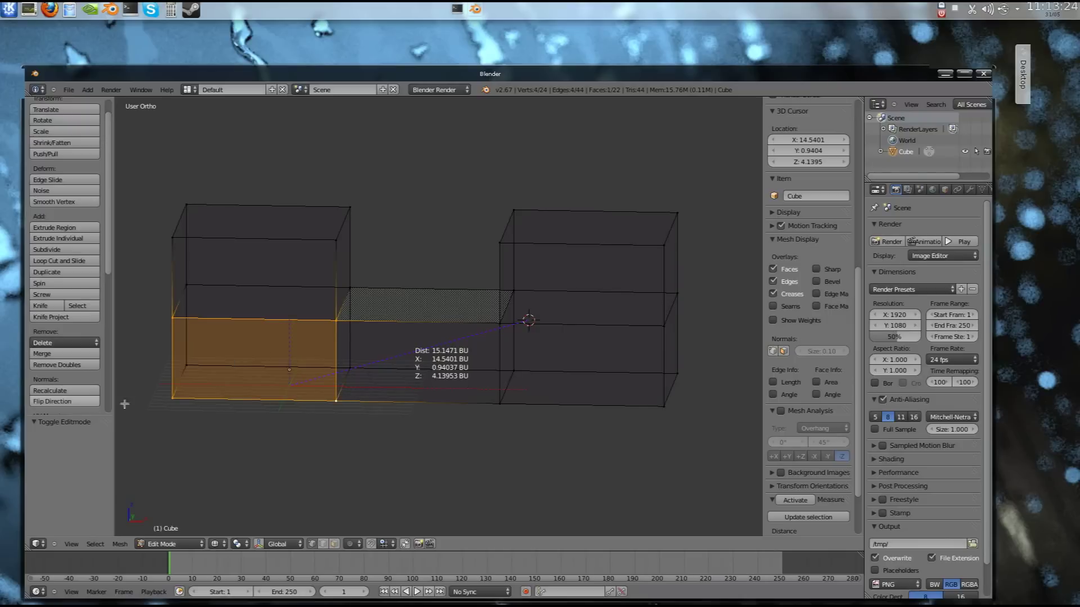
Display the mesh's face normals and turn off the drawn distance measurement.
click(783, 351)
middle_drag(315, 366, 517, 470)
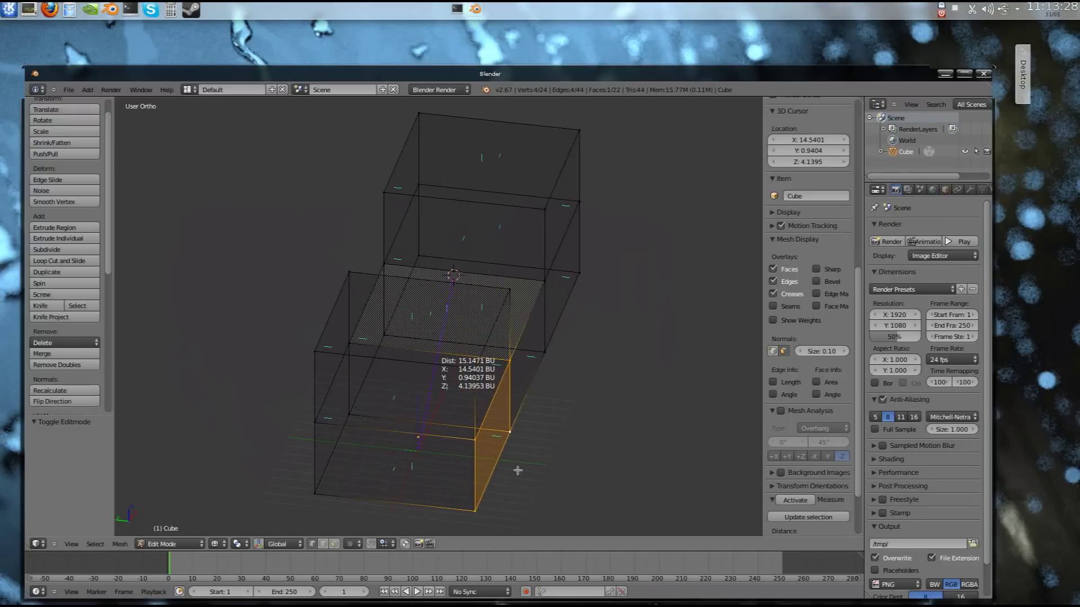
scroll(799, 484, down, 3)
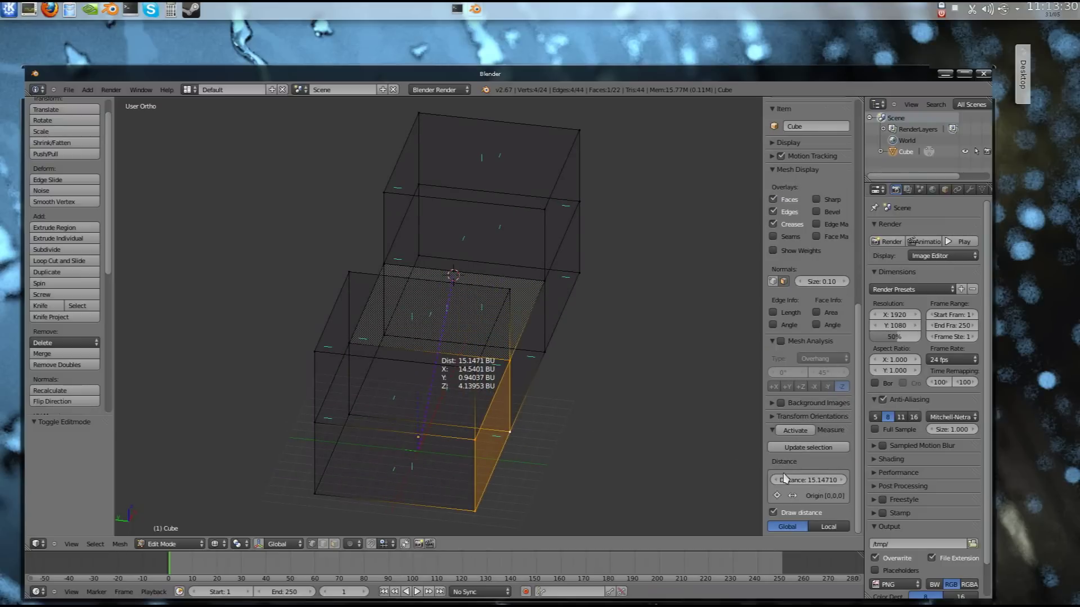
click(775, 513)
mouse_move(608, 419)
middle_down()
mouse_move(617, 420)
mouse_move(602, 424)
middle_up()
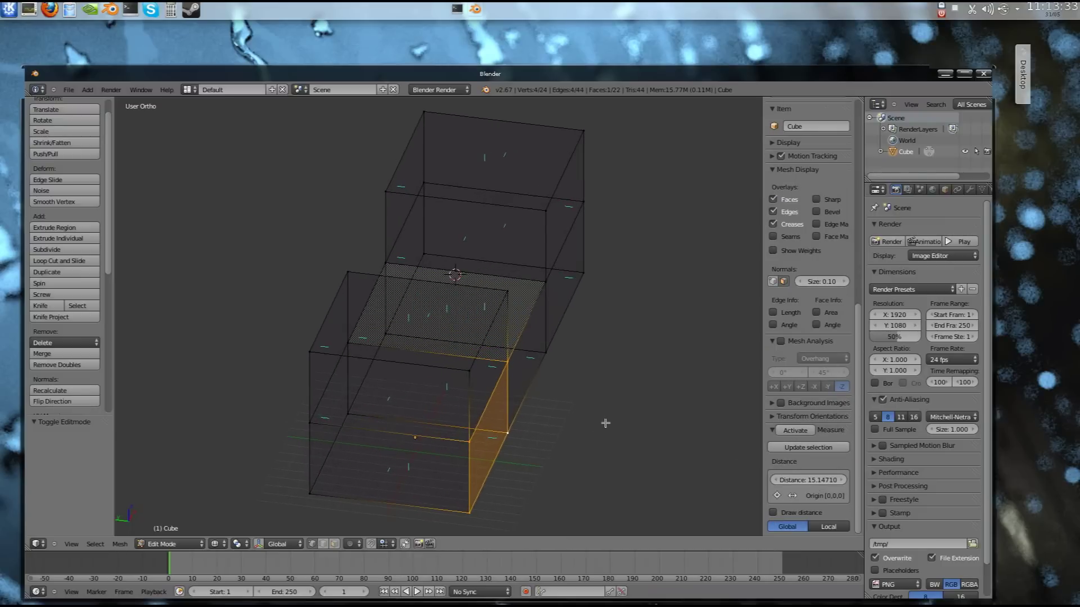
Flip the selected face's normal and inspect the block's wireframe in Object Mode, ending in the front orthographic view.
click(64, 401)
middle_drag(559, 423, 535, 412)
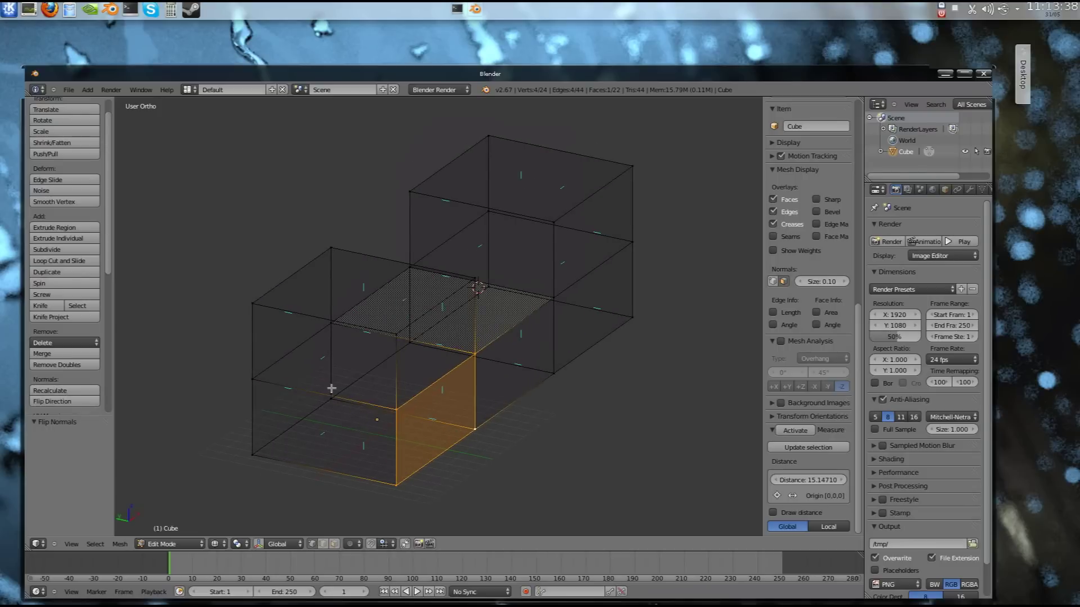
key(Tab)
middle_drag(614, 393, 514, 324)
middle_drag(439, 342, 388, 336)
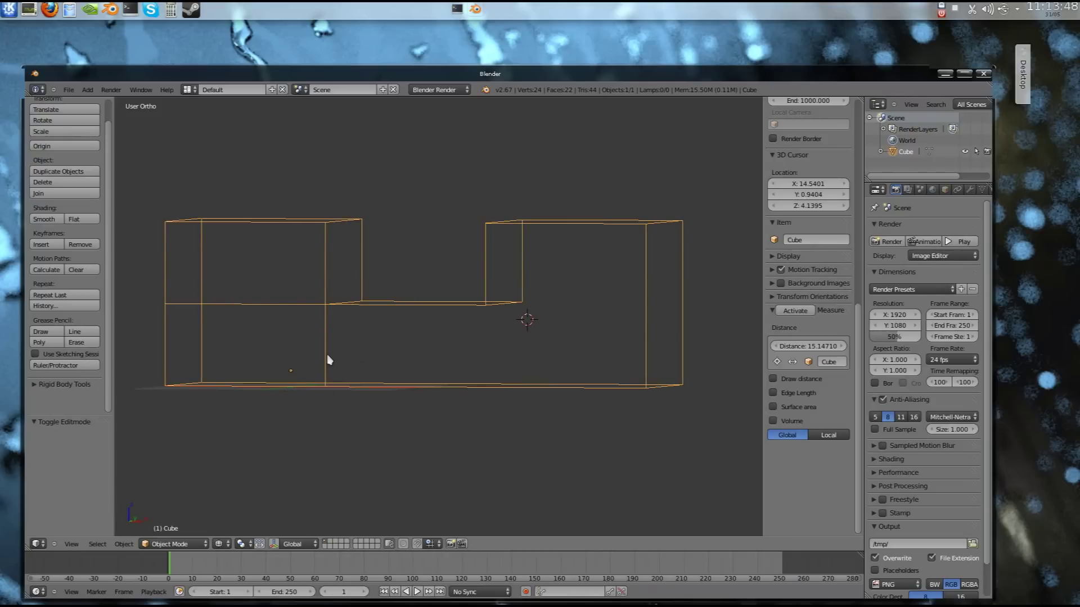
middle_drag(237, 349, 357, 329)
middle_drag(195, 332, 456, 343)
key(KP_1)
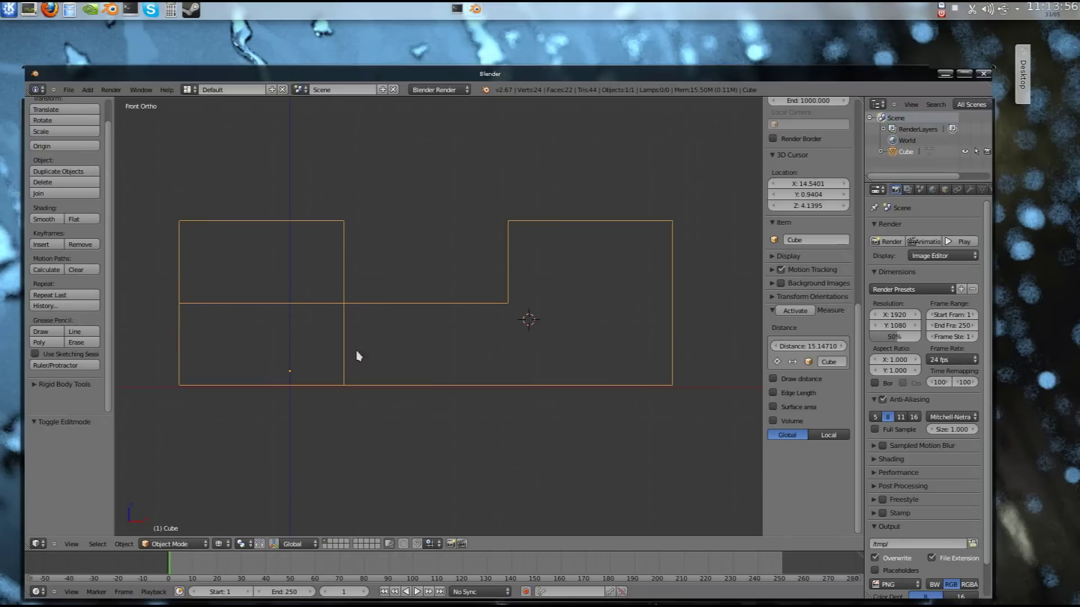
Select the whole mesh in Edit Mode and recalculate its normals.
middle_drag(386, 318, 366, 336)
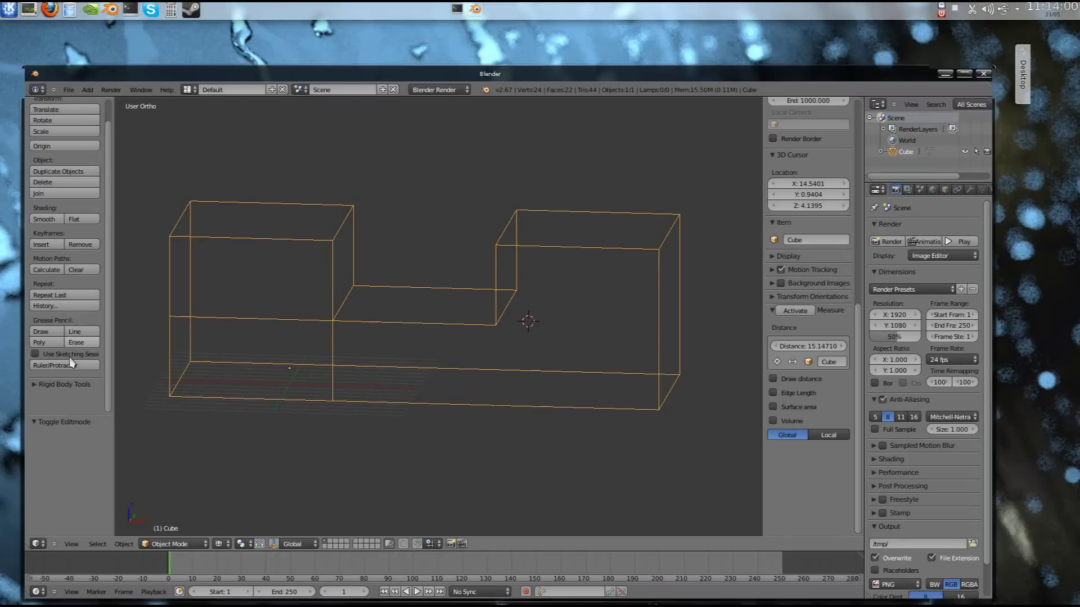
key(Tab)
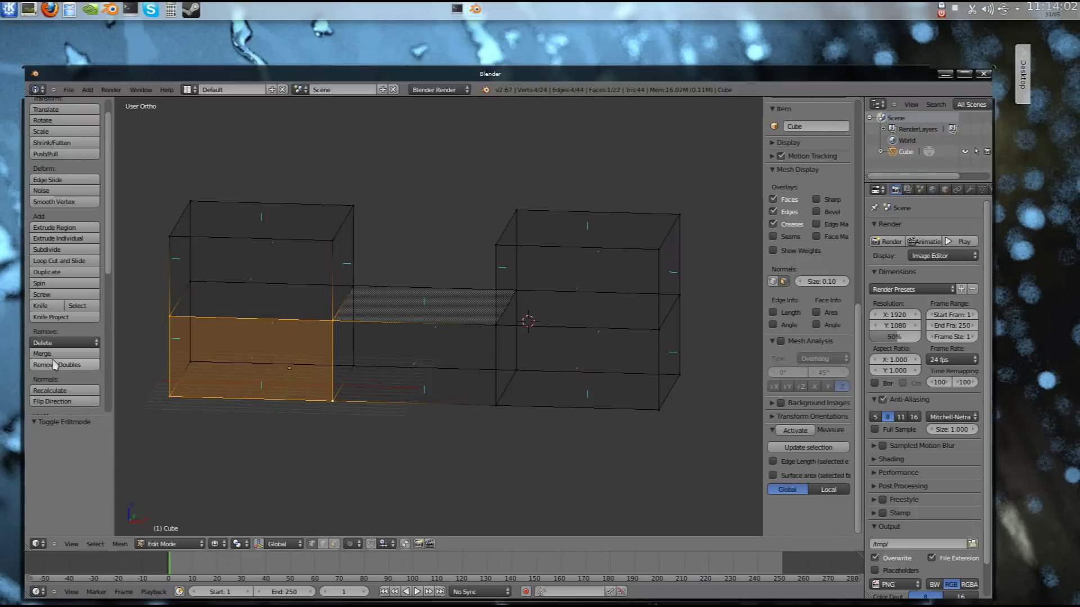
key(a)
key(a)
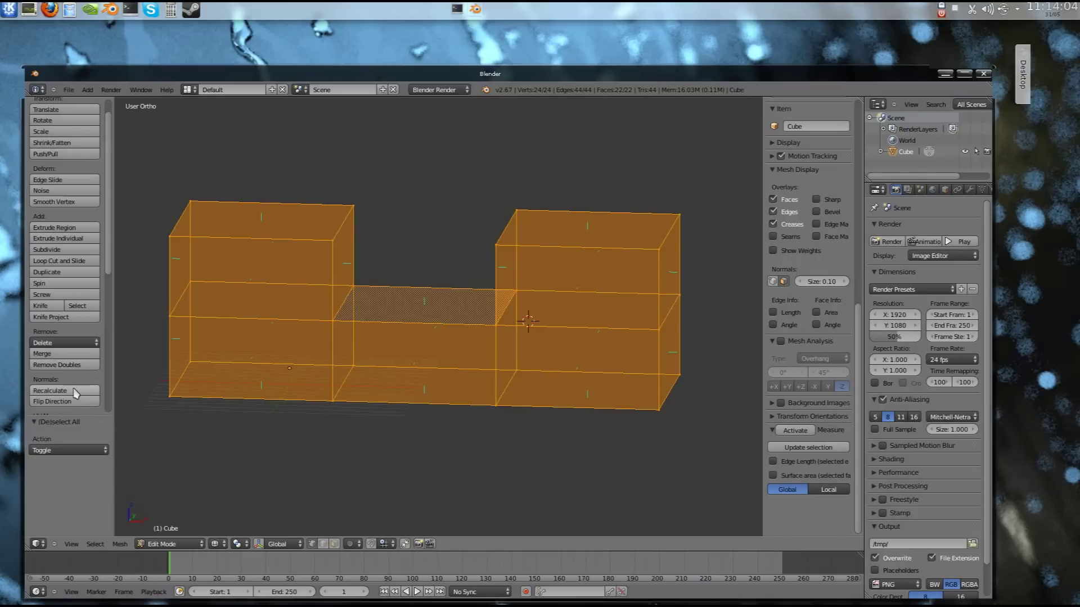
Examine the recalculated block's wireframe edges in Object Mode from an angle and in the front orthographic view.
key(Tab)
middle_drag(289, 380, 323, 368)
key(KP_1)
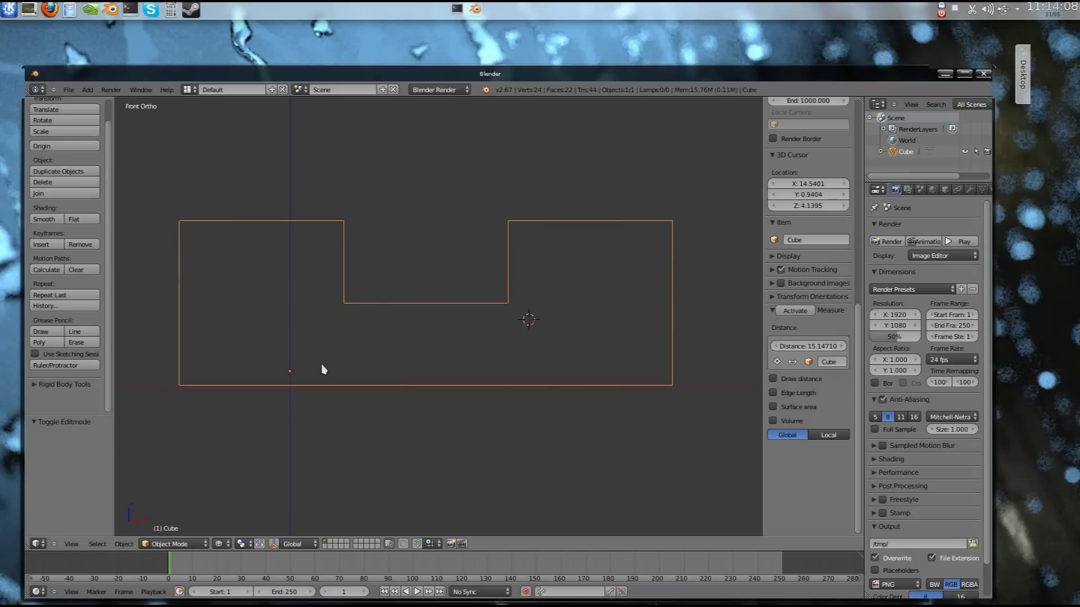
mouse_move(334, 351)
middle_down()
mouse_move(335, 373)
mouse_move(352, 354)
mouse_move(328, 352)
mouse_move(326, 362)
middle_up()
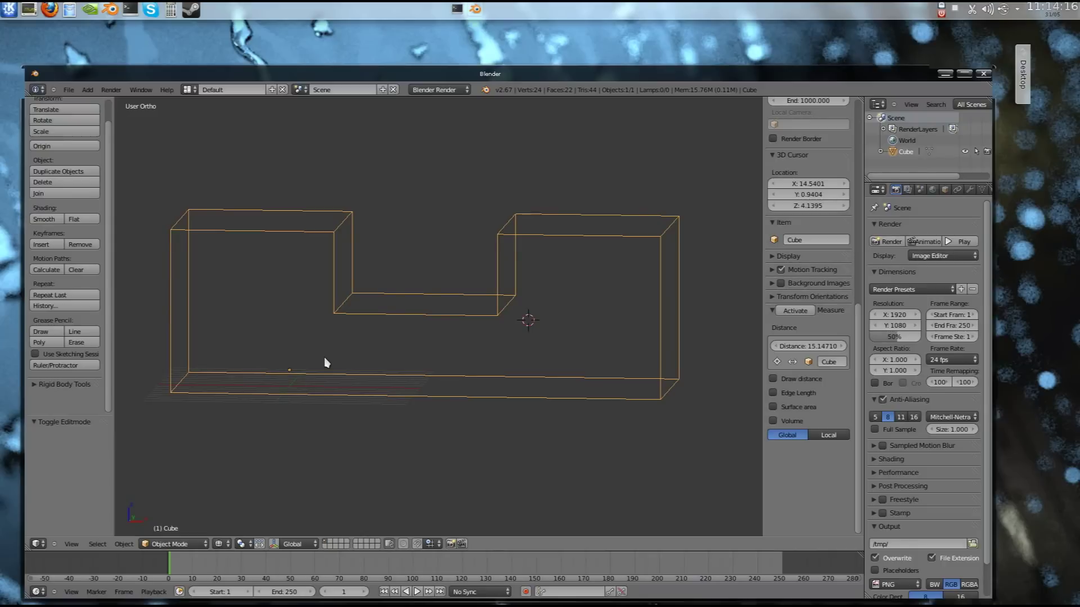
middle_drag(381, 337, 397, 327)
key(KP_1)
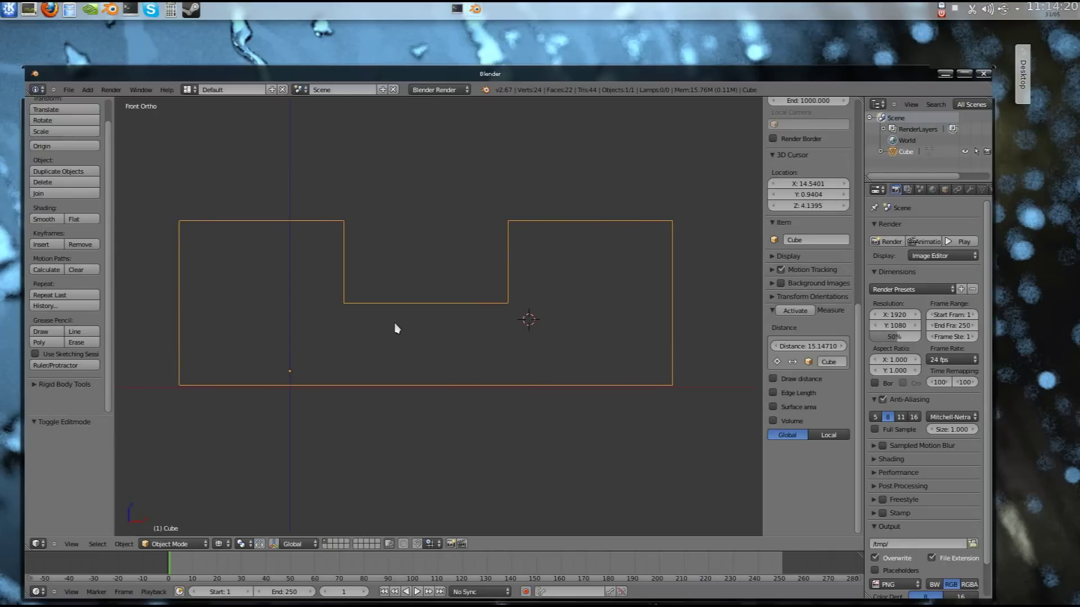